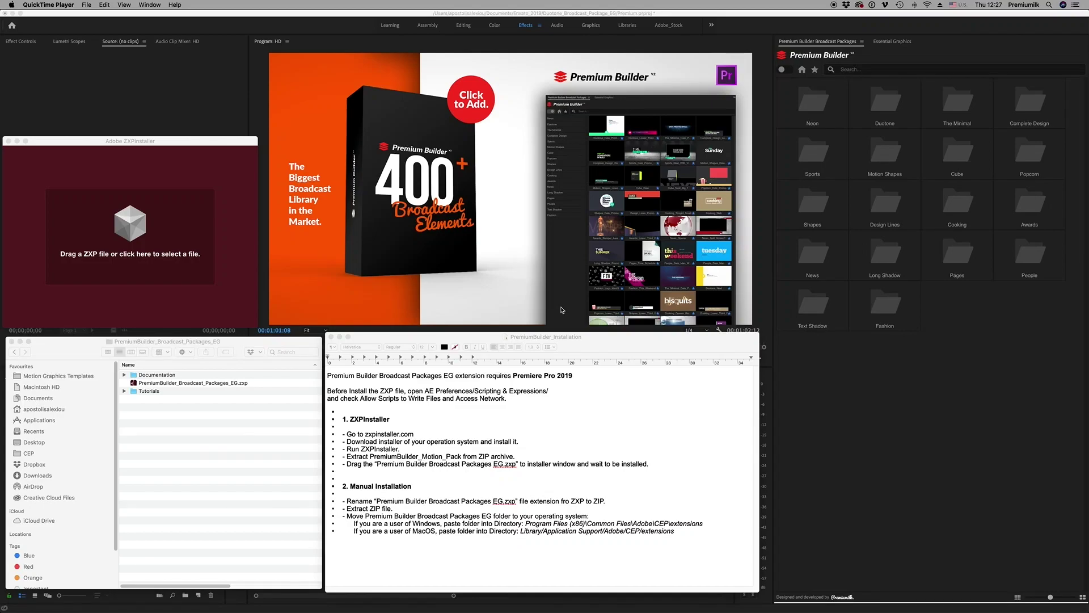
click(575, 341)
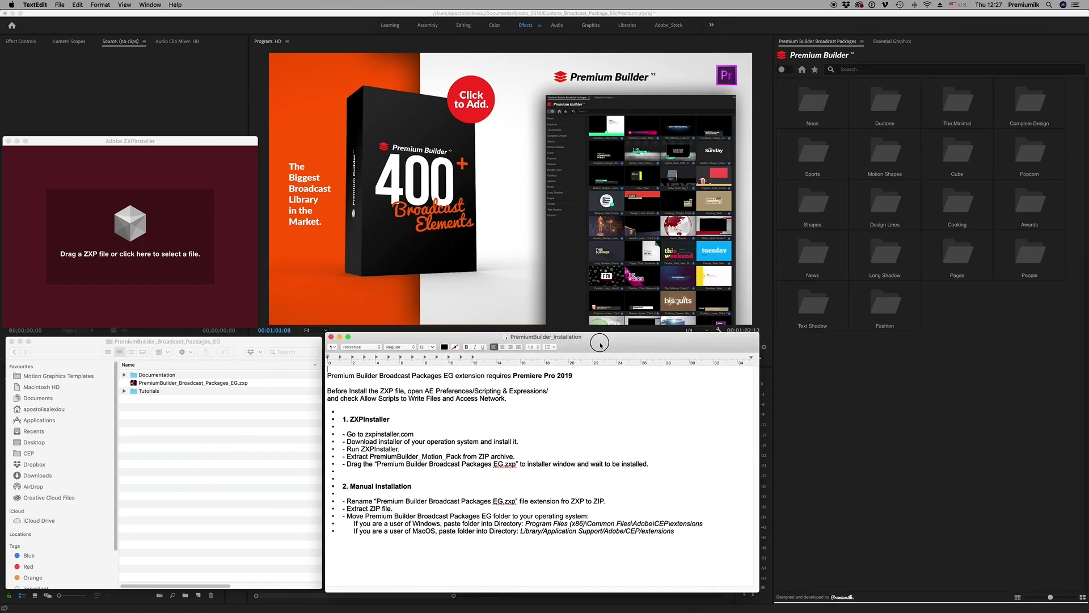
drag(587, 345, 589, 346)
drag(598, 342, 602, 342)
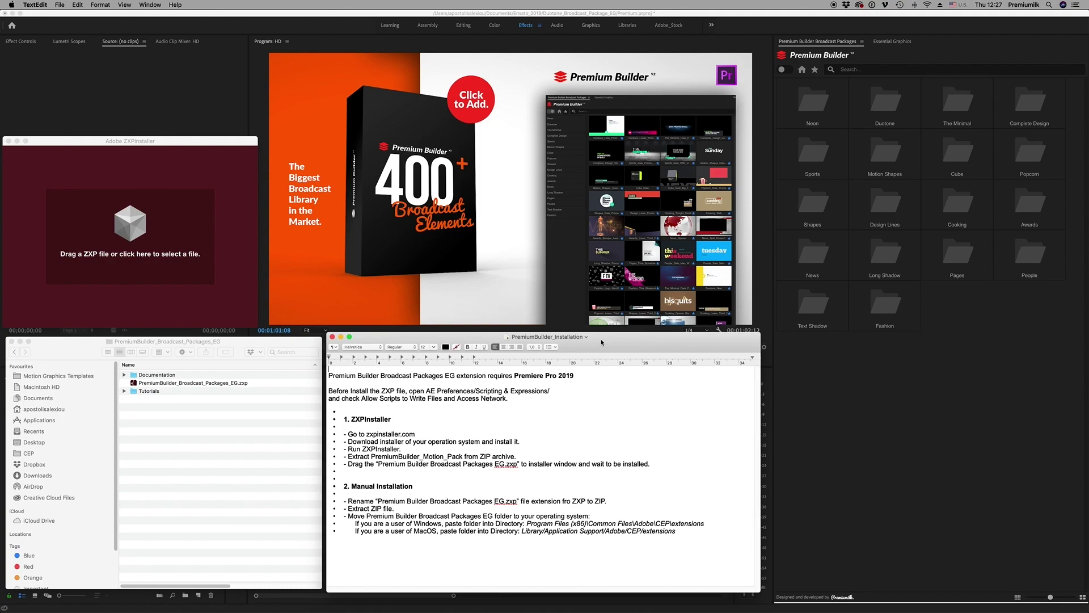
click(69, 343)
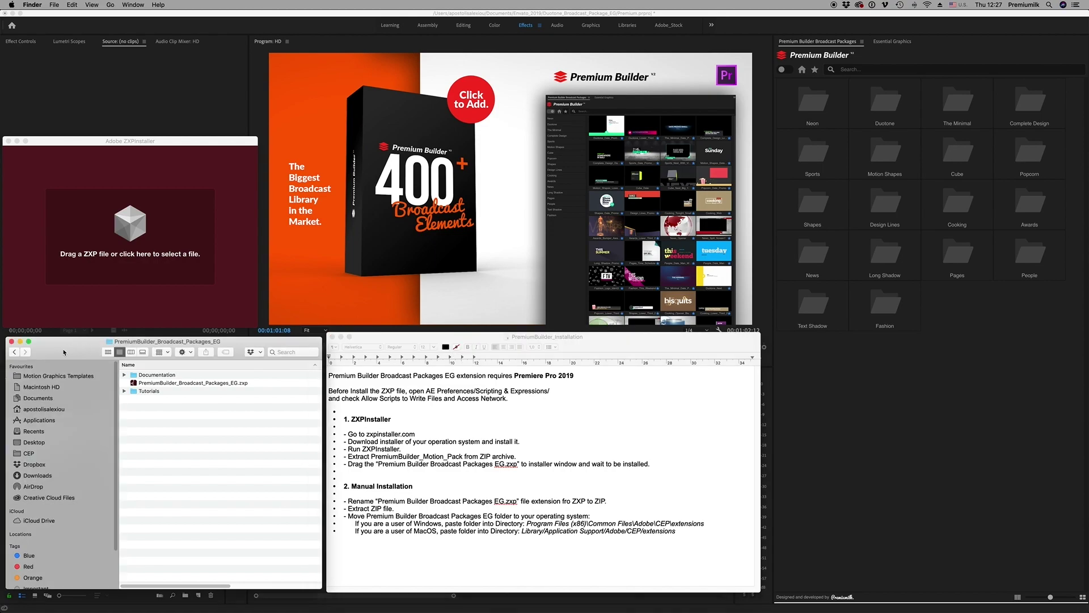
drag(240, 341, 241, 342)
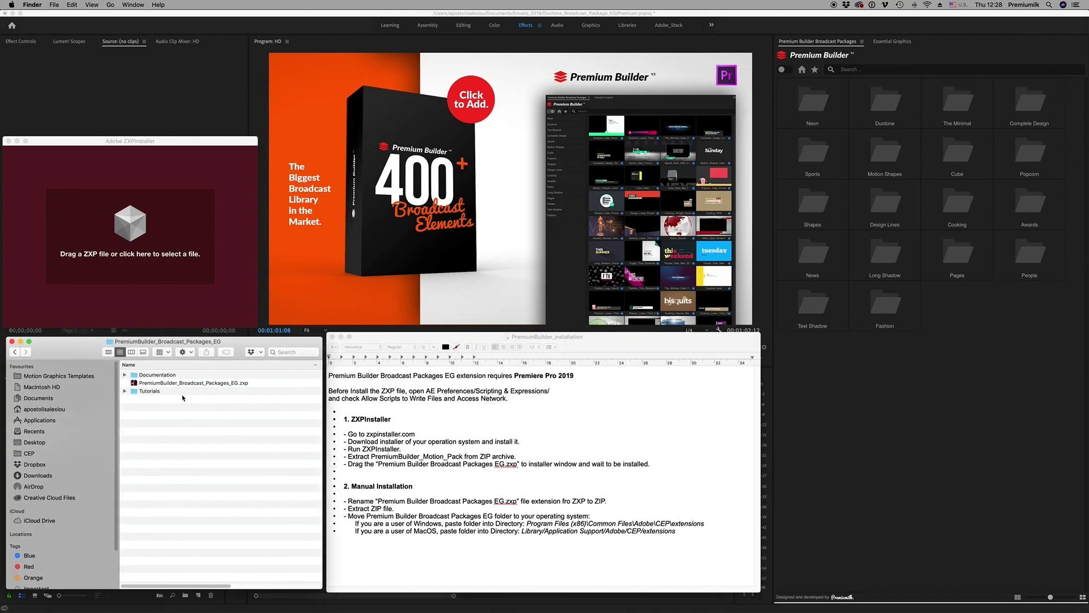
Examine the extension package's Tutorials folder and ZXP file, expand its Documentation folder and select the PremiumBuilder_Installation document
click(125, 376)
click(125, 376)
click(219, 385)
click(151, 392)
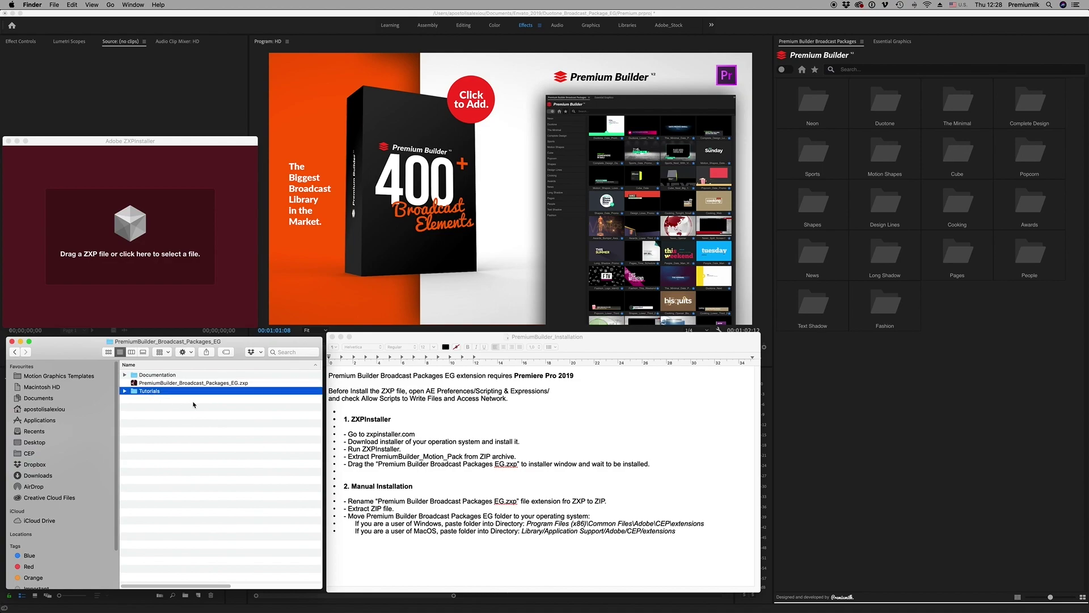
click(142, 375)
key(Right)
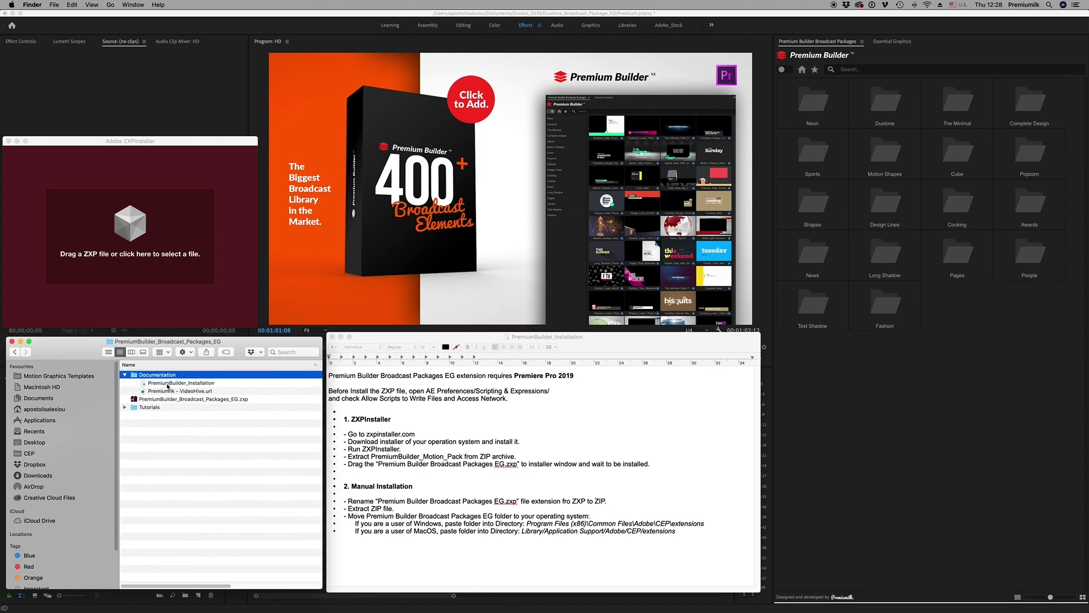
click(182, 383)
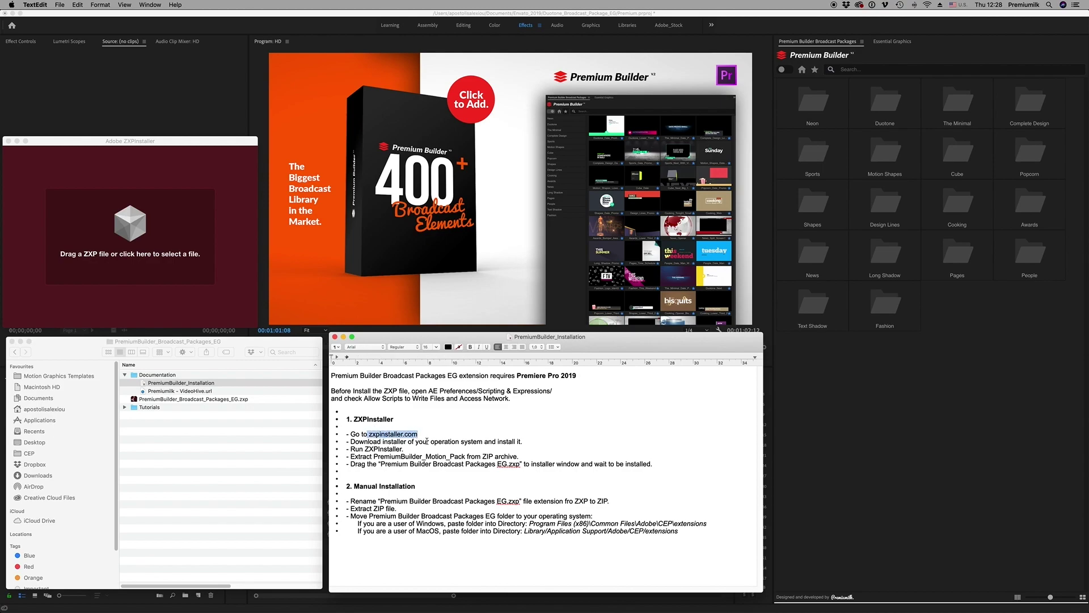
Try to install the PremiumBuilder_Broadcast_Packages_EG.zxp file with Adobe ZXPInstaller
drag(187, 142, 190, 143)
click(188, 408)
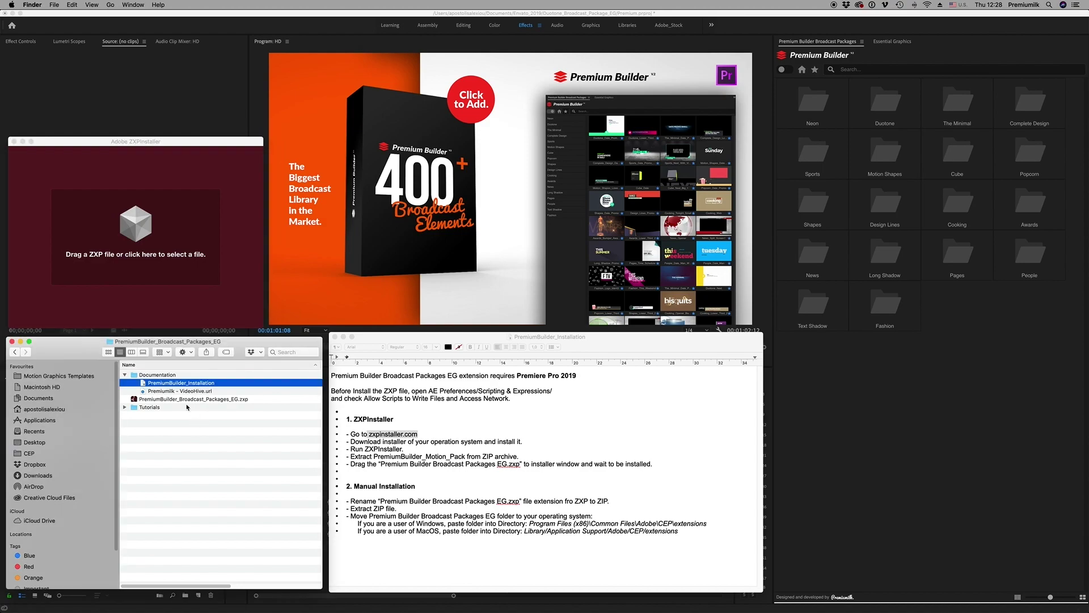
click(184, 401)
drag(172, 318, 137, 239)
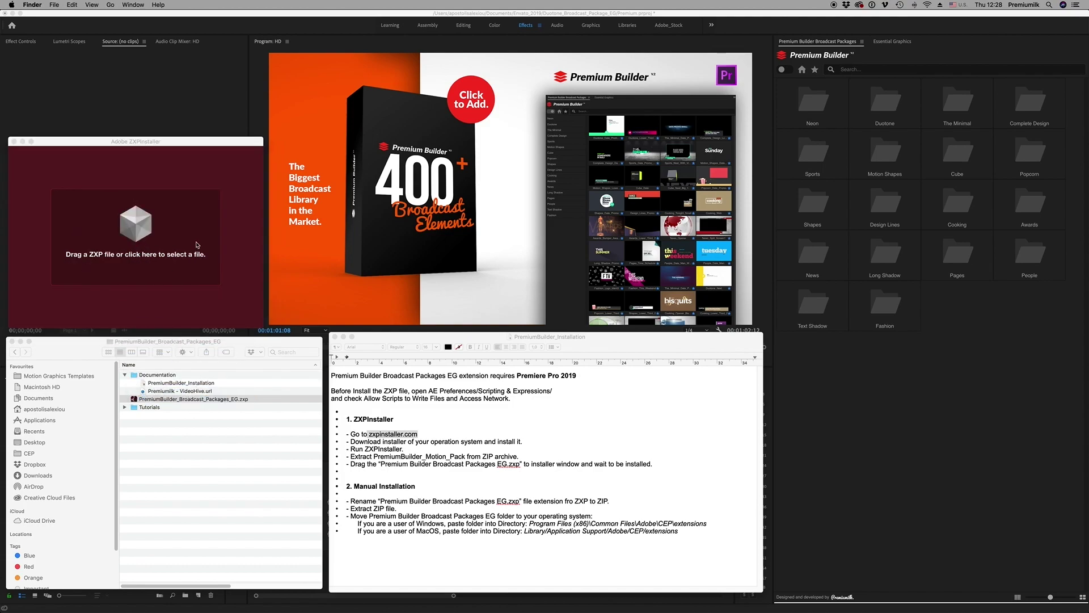
click(185, 144)
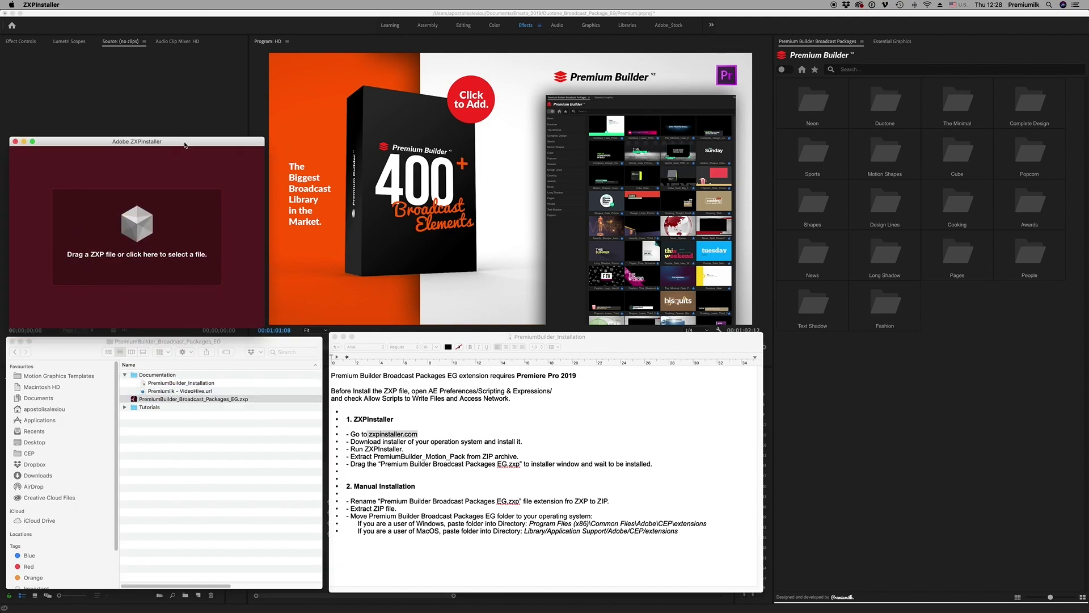
Switch to Premiere Pro and open the Premium Builder Broadcast Packages extension
click(192, 97)
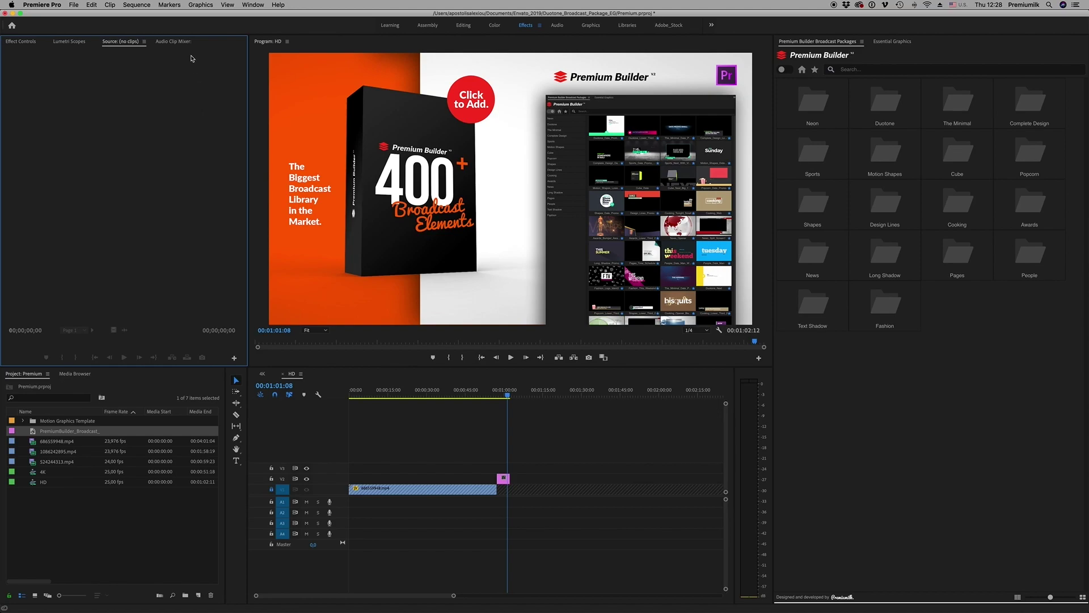
click(251, 5)
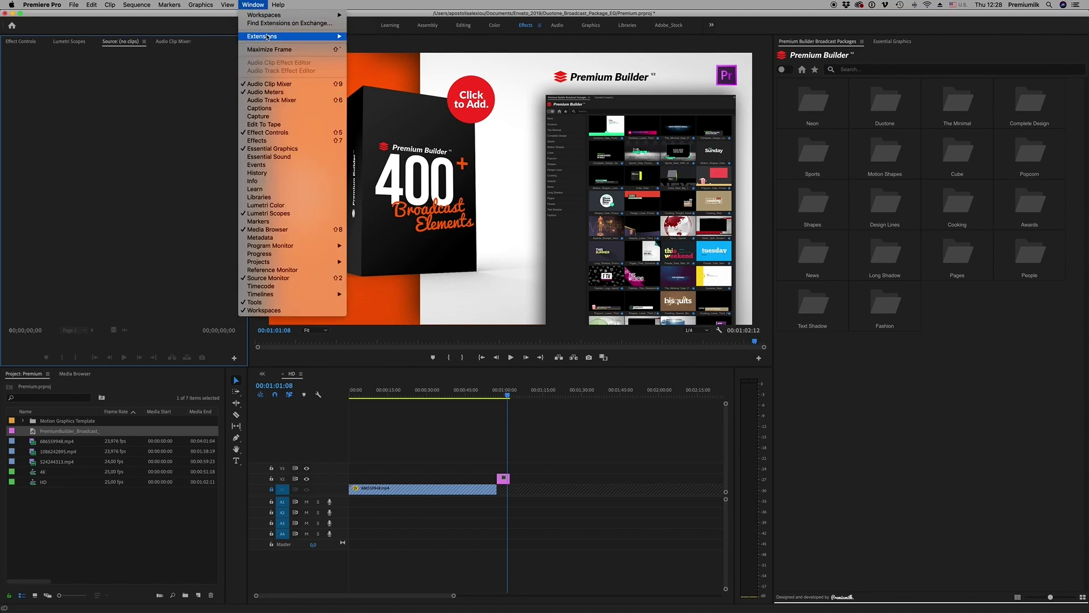
mouse_move(268, 37)
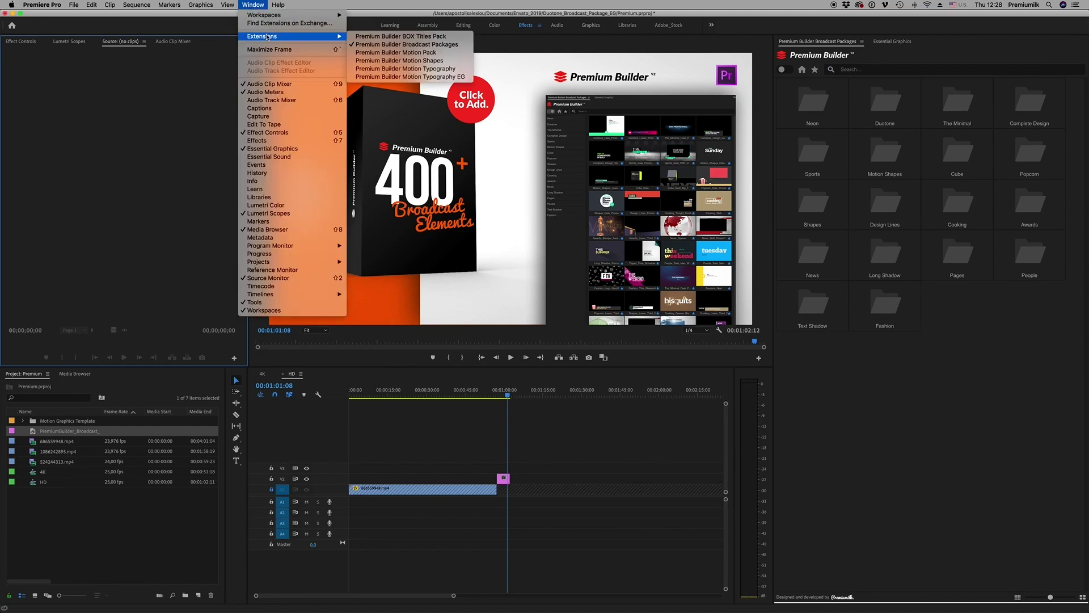
click(420, 46)
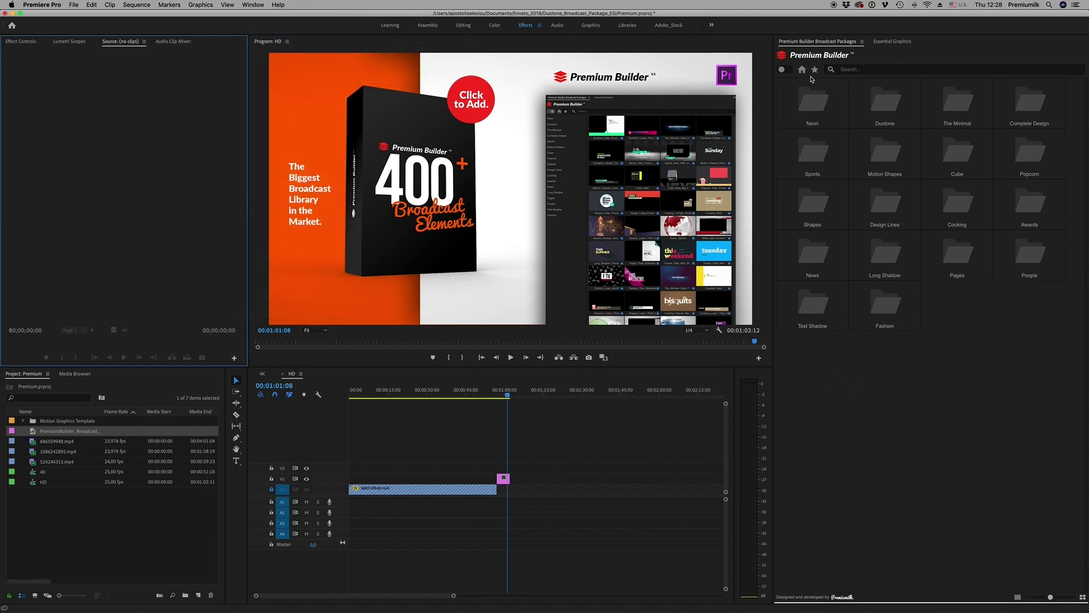
click(812, 44)
Open the 4K sequence from the project and place its playhead at 00:00:13:06
click(488, 392)
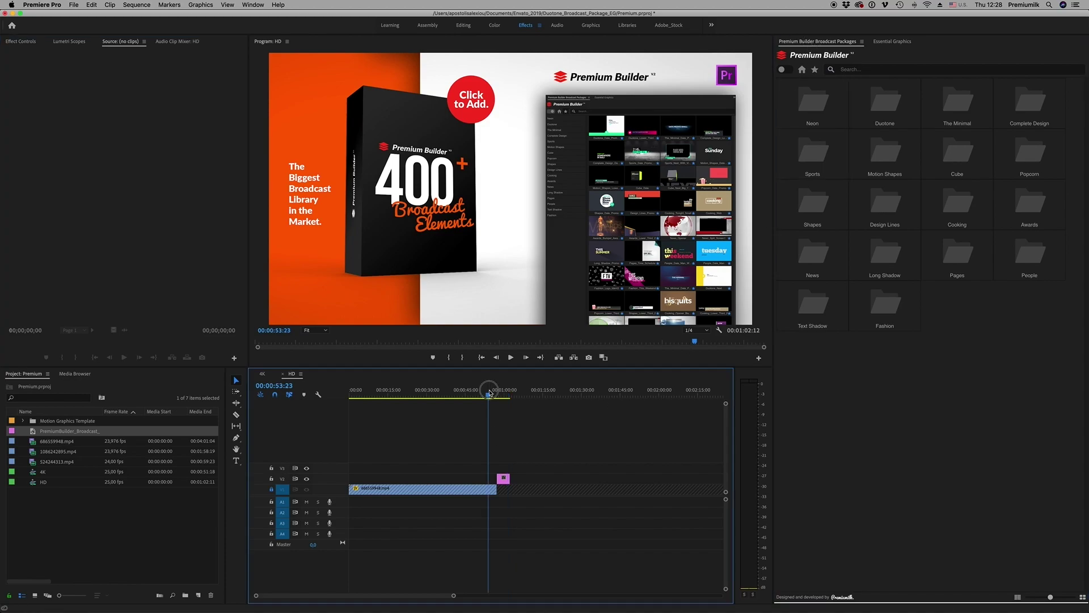
double_click(33, 475)
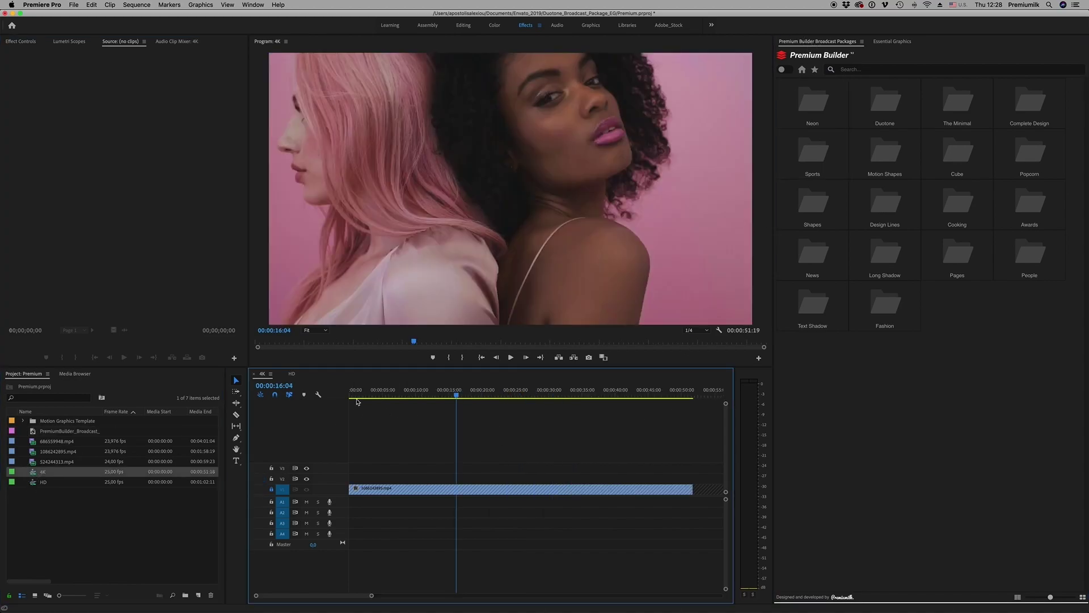
Show the extension's category sidebar and browse the Neon, Duotone, The Minimal and Complete Design templates
click(785, 69)
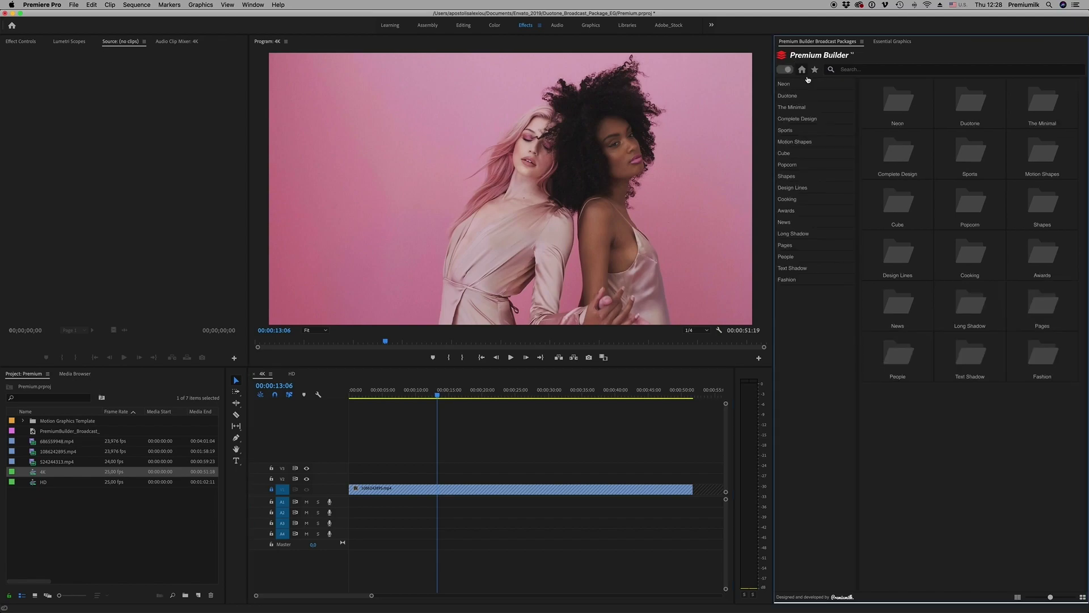
click(794, 84)
click(792, 95)
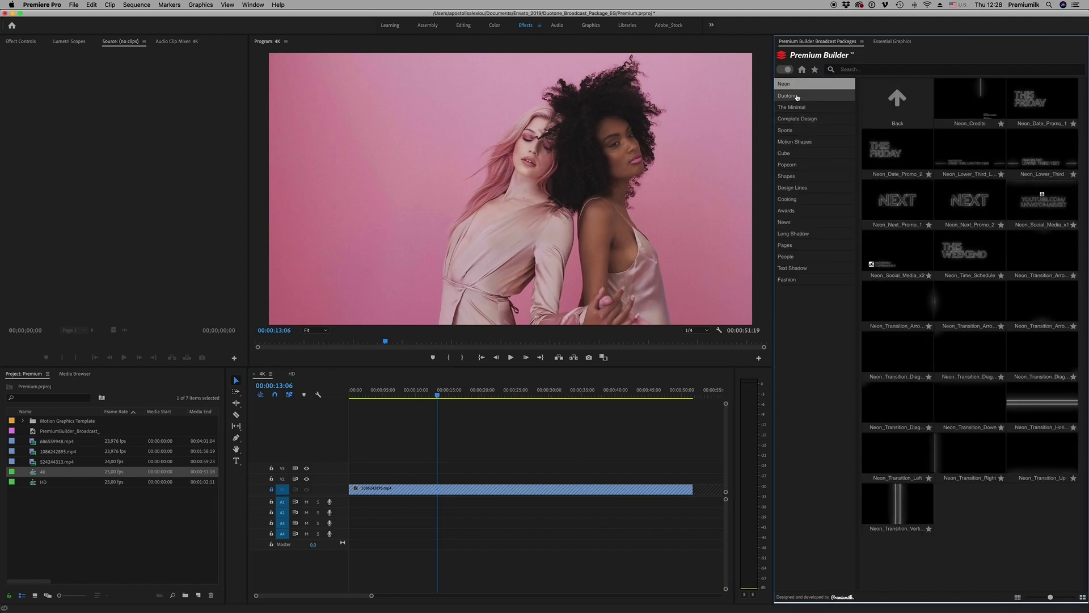
click(797, 106)
click(800, 119)
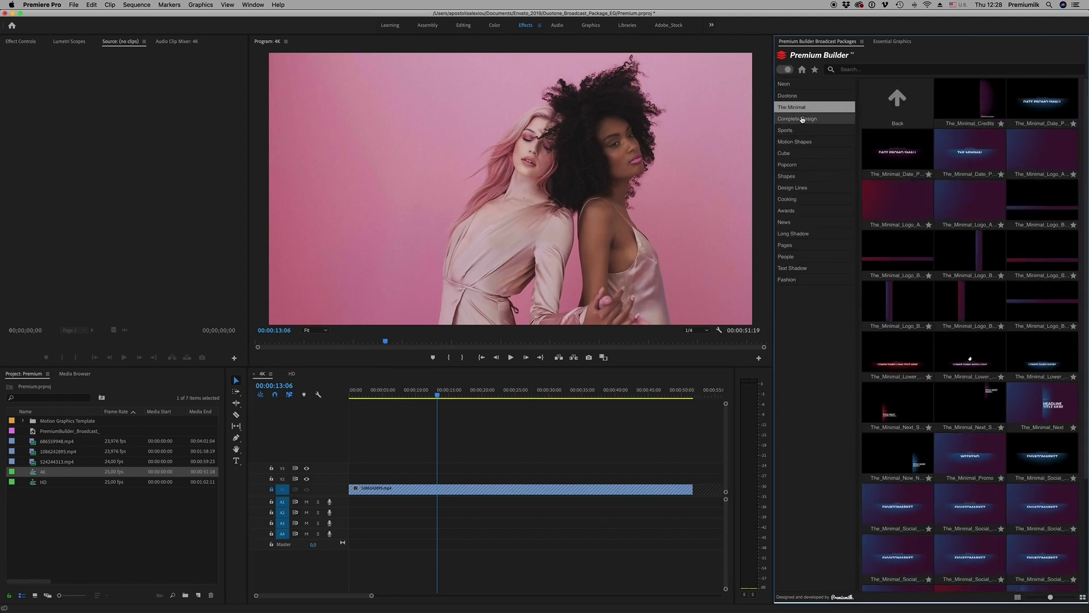
Try smaller and larger preview thumbnails for the Complete Design templates, ending on a smaller size
click(1018, 597)
click(1019, 598)
click(1083, 598)
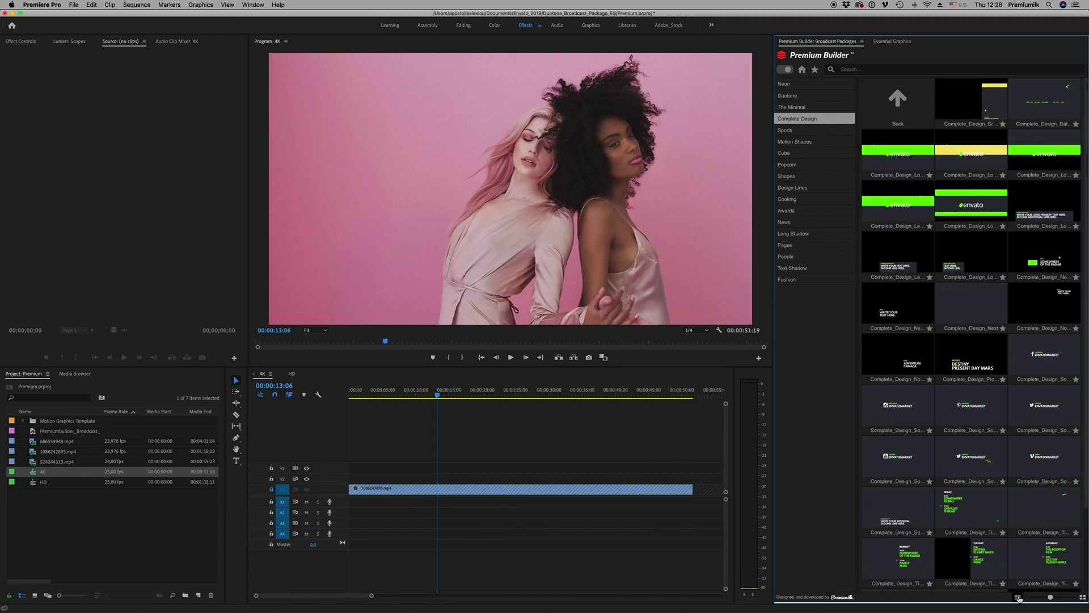
click(1082, 597)
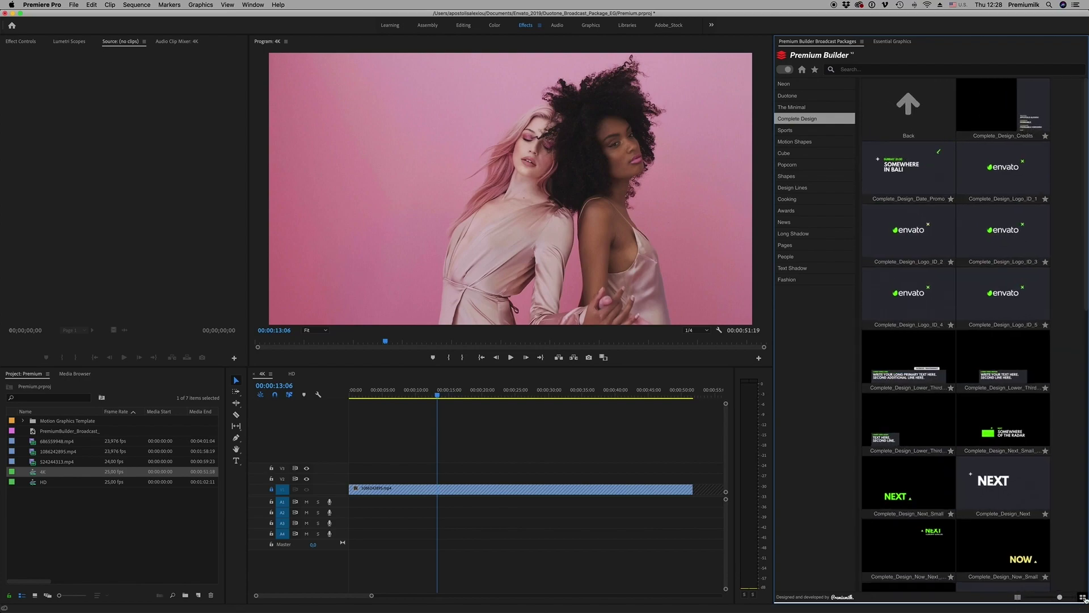
click(1019, 597)
click(1018, 598)
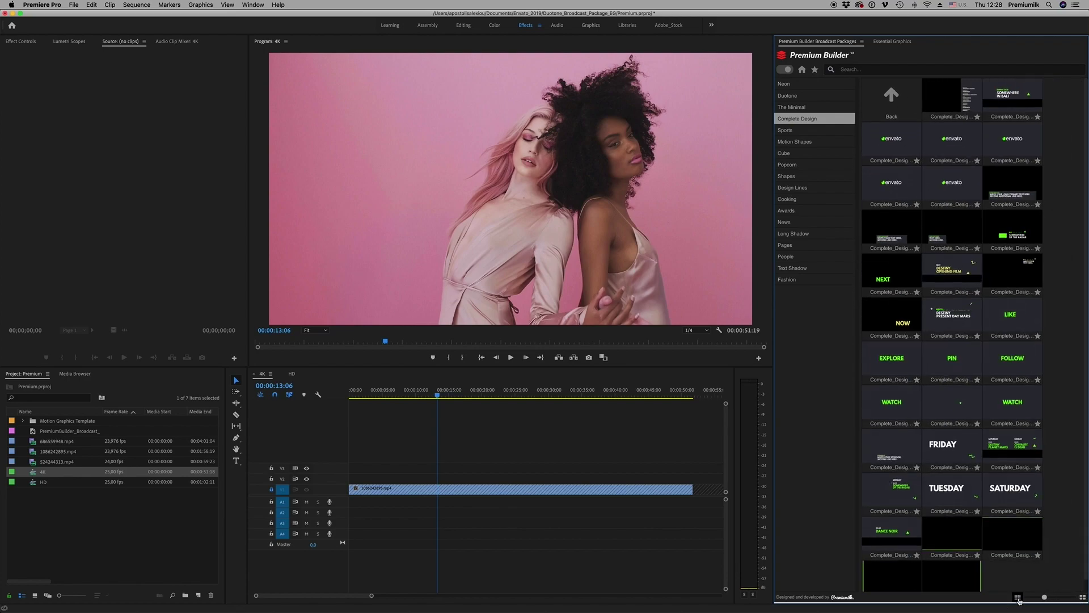
Add the first Neon Next promo template above the footage in the 4K sequence and move the playhead to 00:00:18:18
click(794, 130)
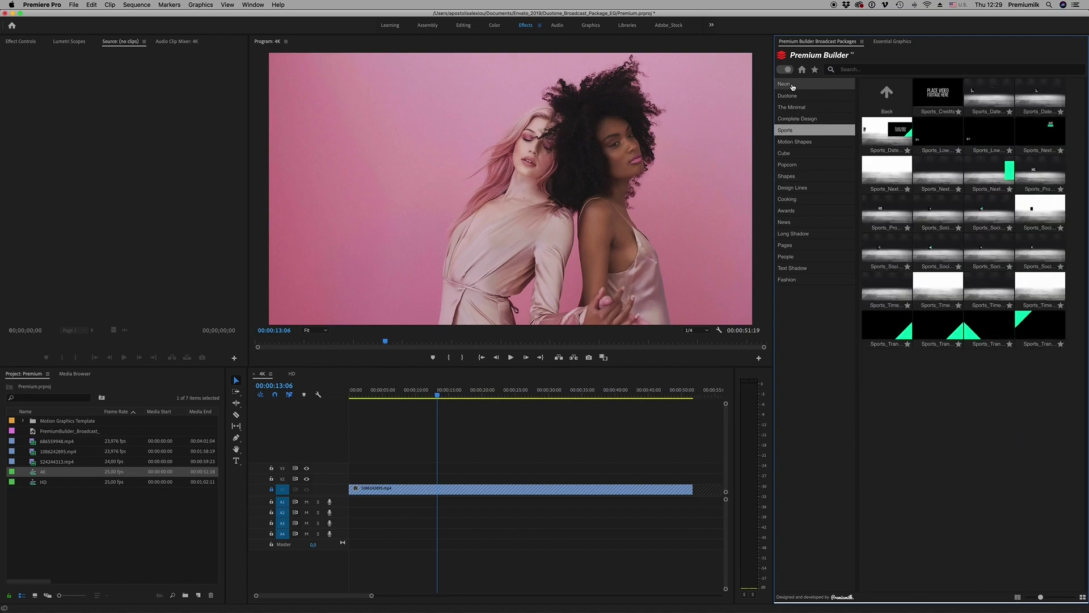
click(793, 86)
double_click(975, 146)
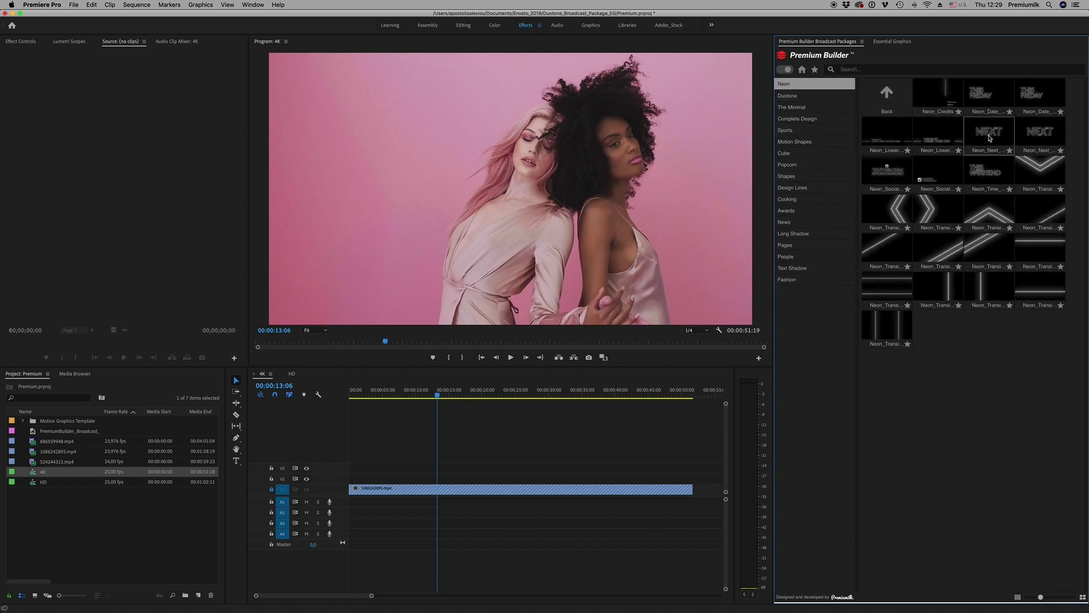
drag(448, 397, 474, 399)
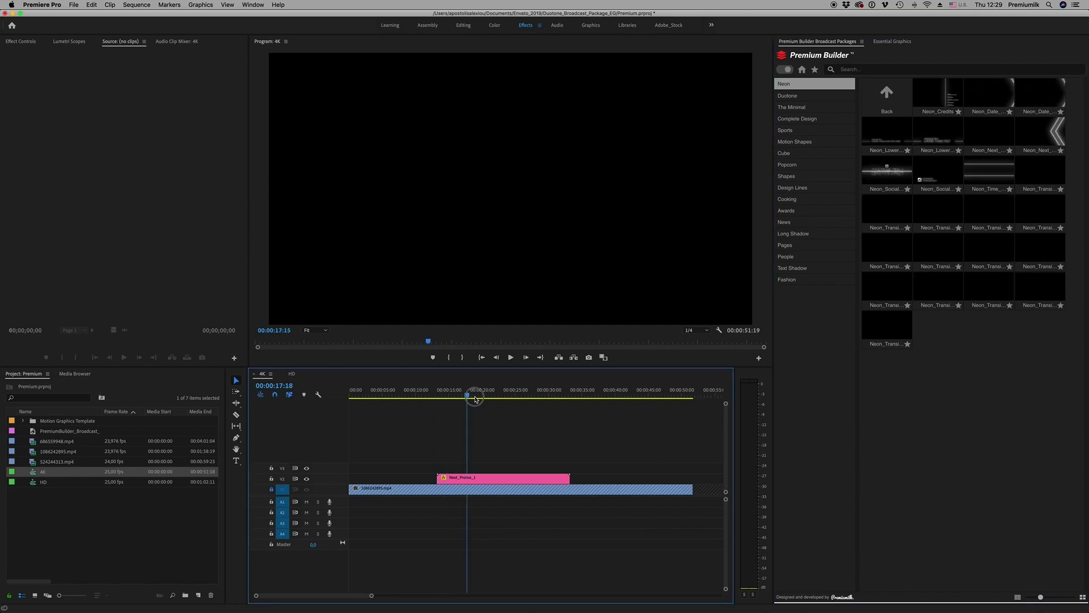
Set the blend mode of the Next_Promo_1 clip to Color Dodge
click(25, 43)
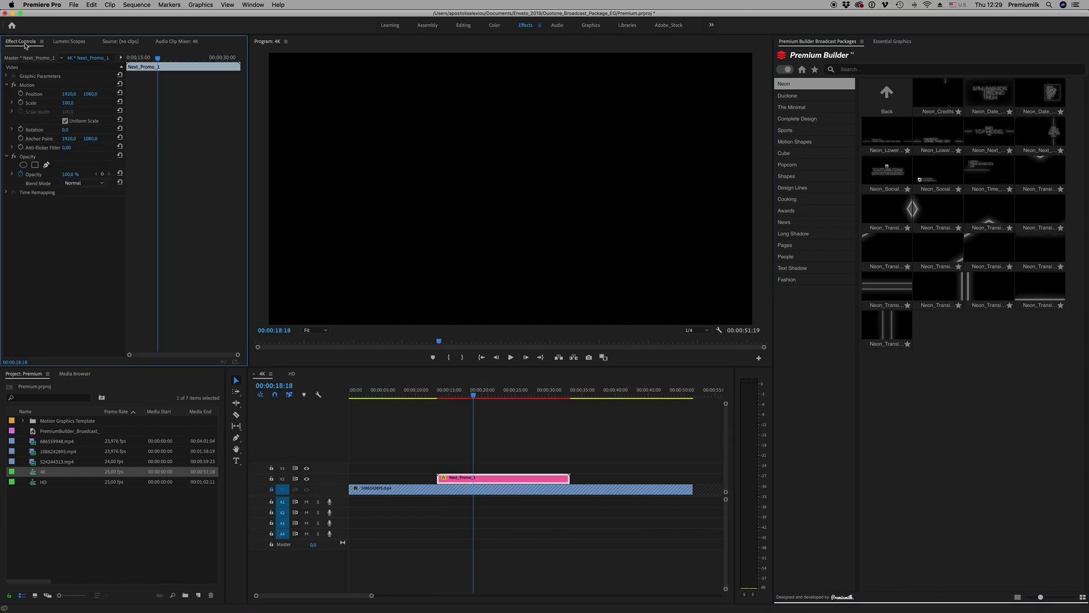
click(86, 184)
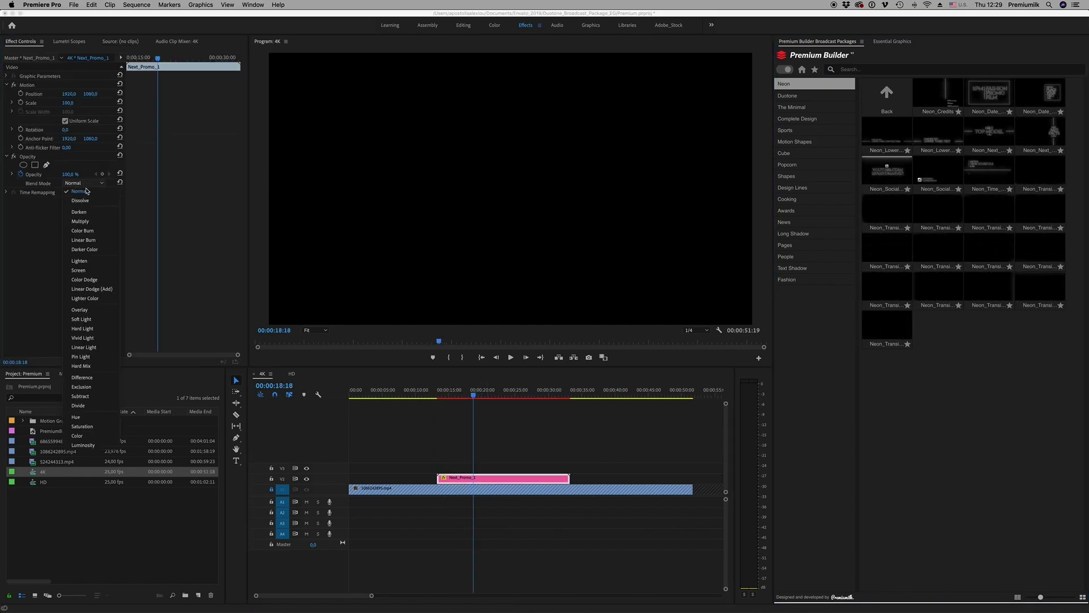
click(96, 280)
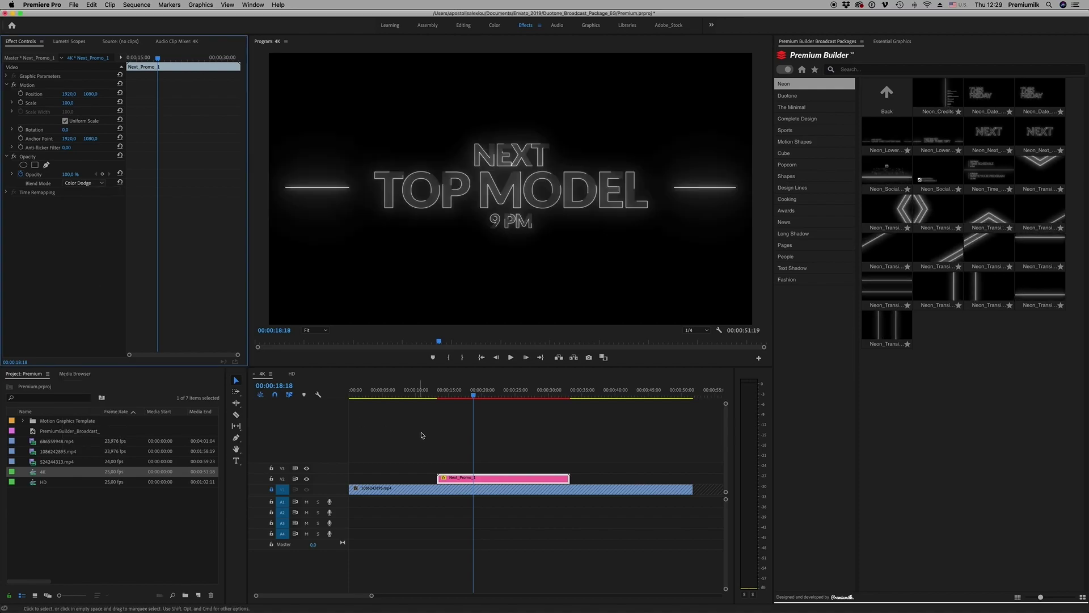
click(446, 488)
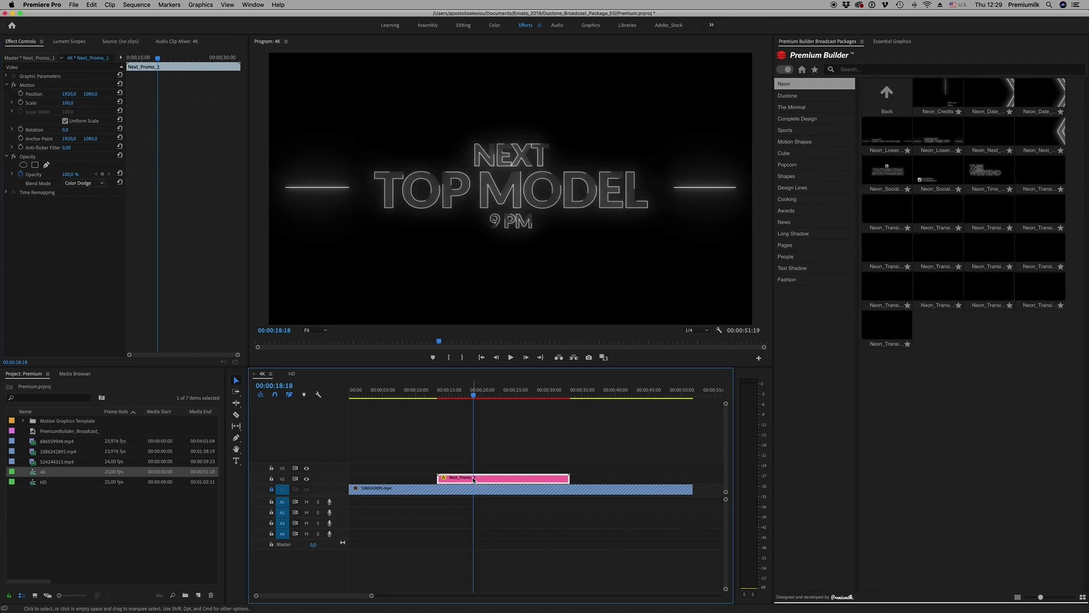
Return the template library to its home folders and preview the blended promo title around 00:00:17:18
click(793, 98)
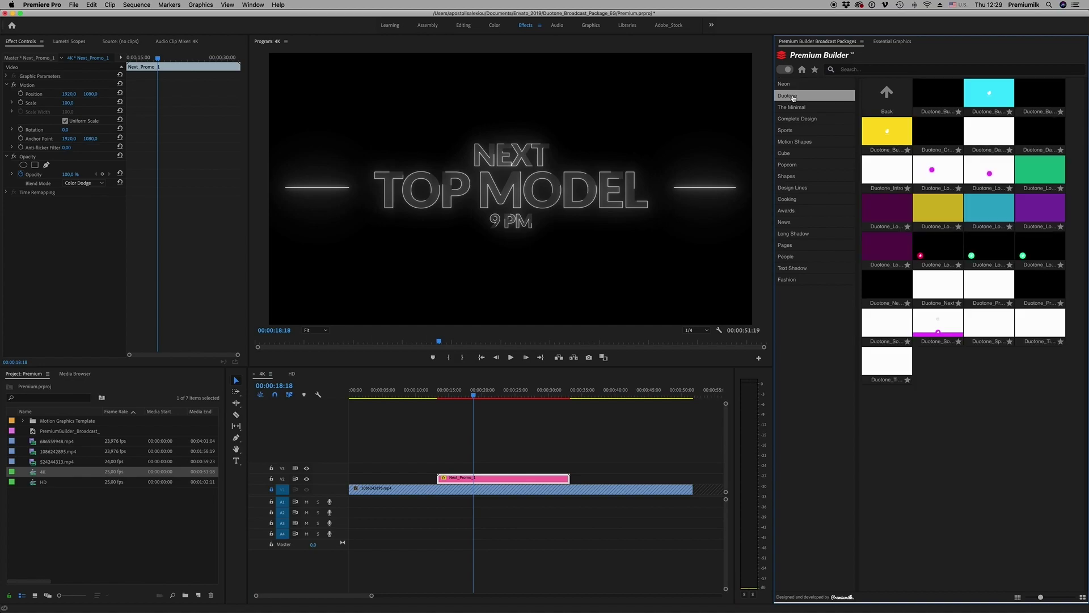
click(801, 70)
drag(475, 393, 460, 396)
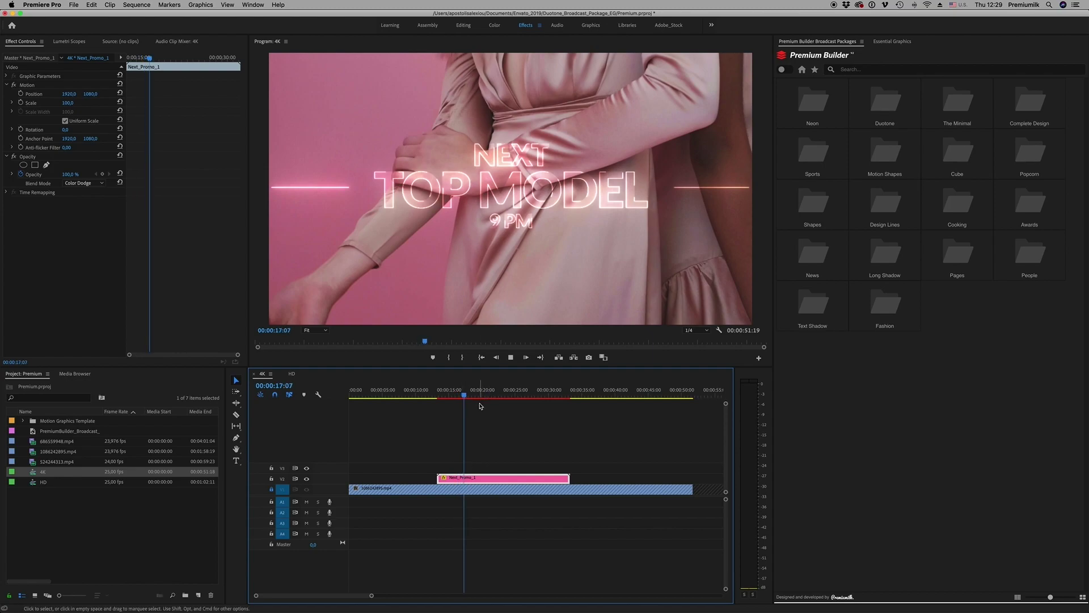
drag(471, 394, 467, 393)
click(802, 71)
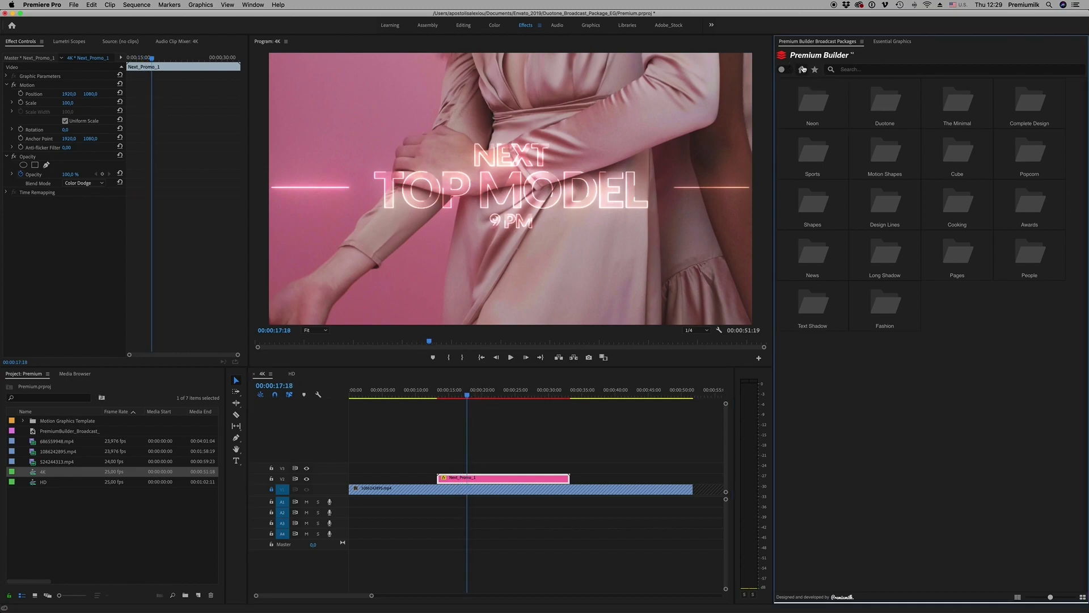
Show the category sidebar again, search the Duotone category for "lower", and return to the library home
click(781, 69)
click(795, 95)
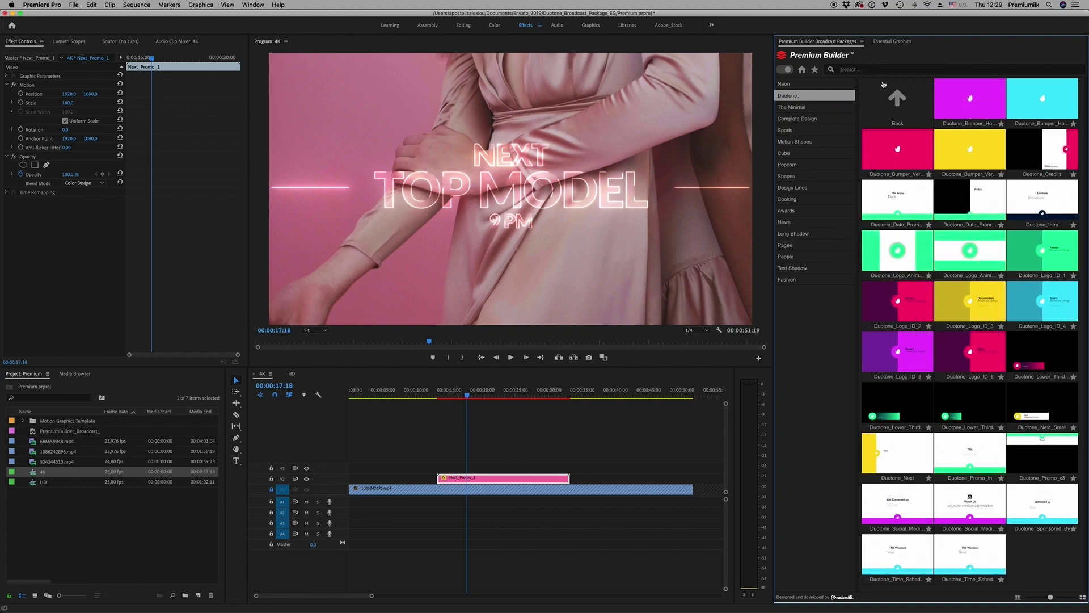
text(lower)
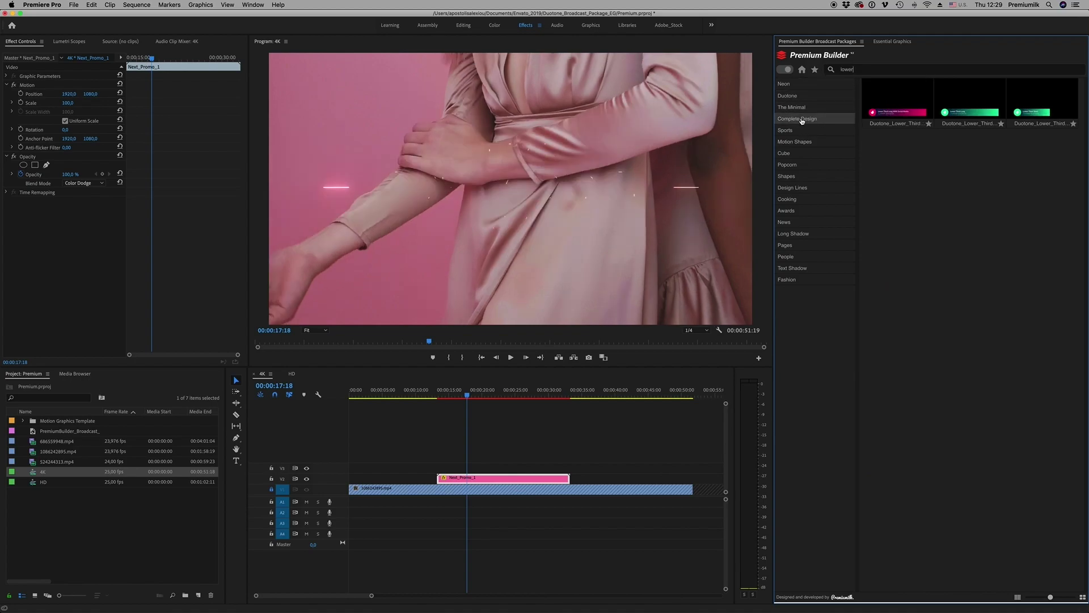
click(804, 70)
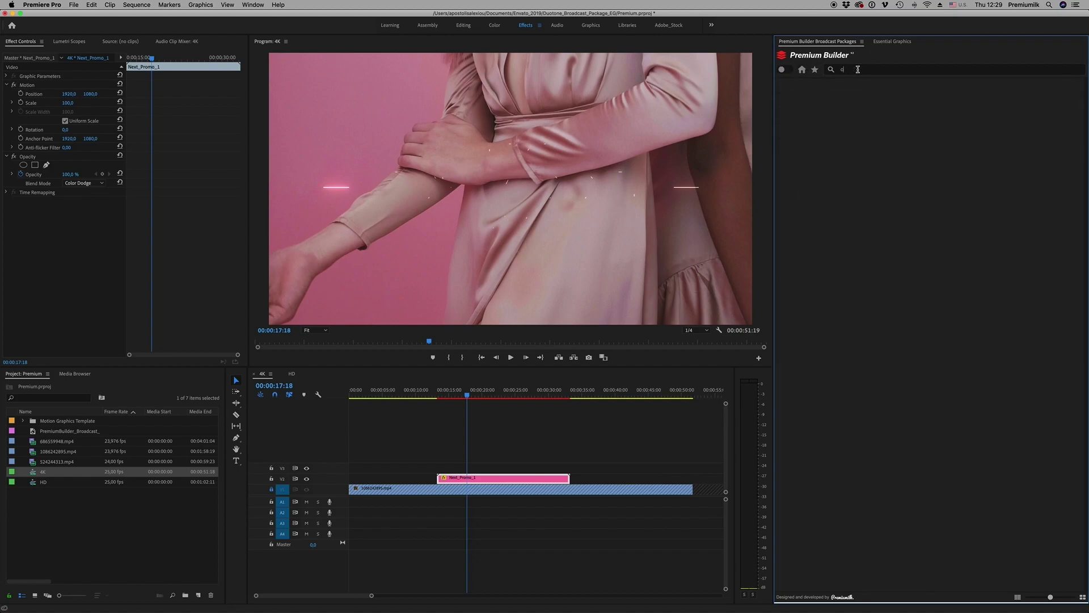
Search the whole template library for "lower", add the long Duotone lower third with social media to V2, and preview it at 00:00:24:19
key(BackSpace)
text(lower)
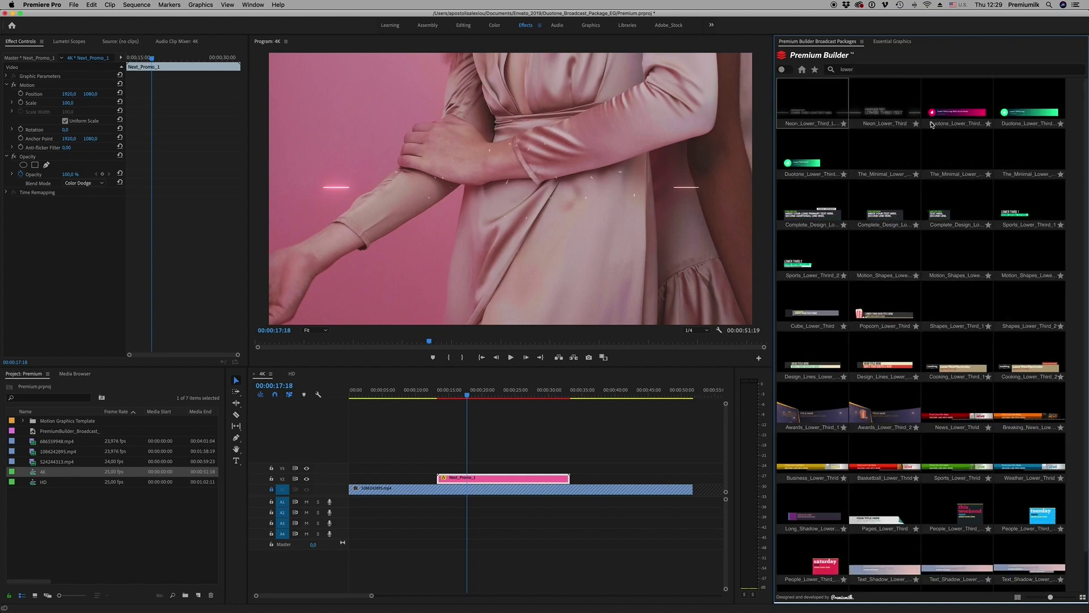
click(951, 111)
click(510, 394)
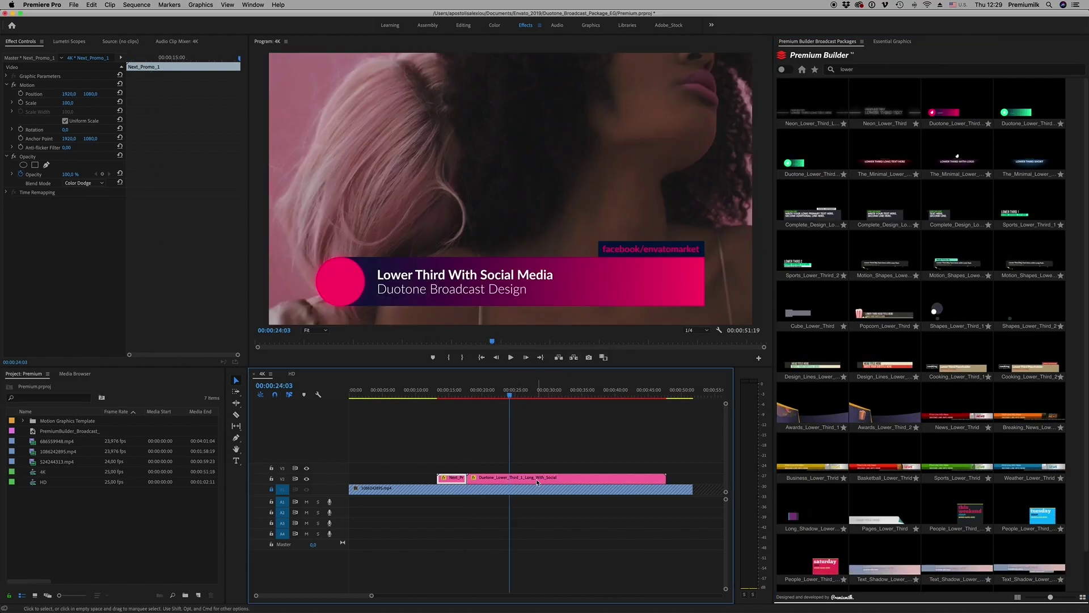
click(512, 478)
drag(510, 394, 514, 394)
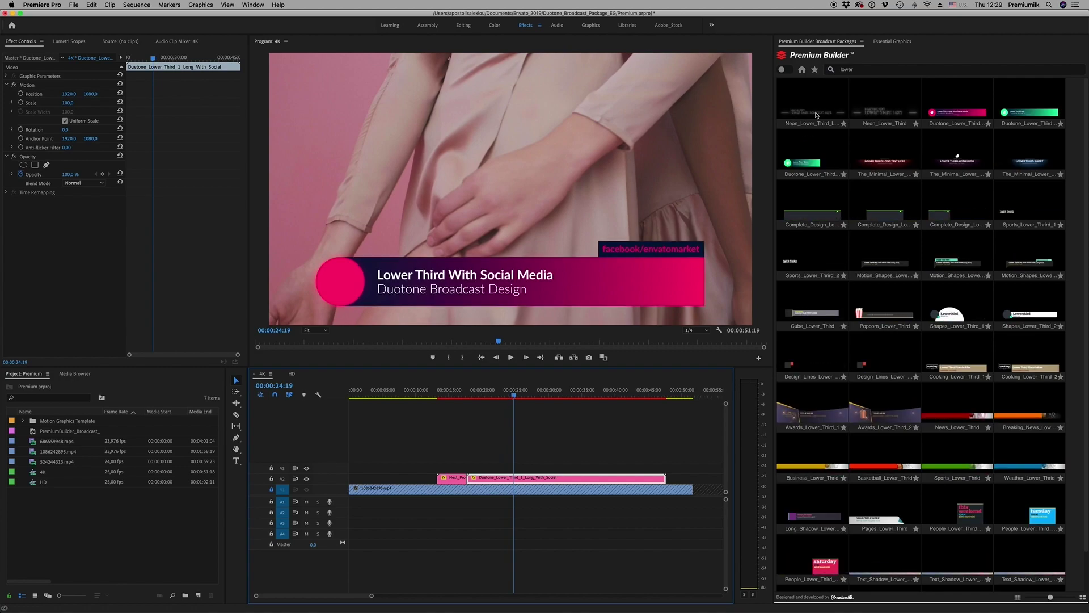
Examine the Duotone lower third's editable colors, shape and text properties, and return to the template library home
click(892, 42)
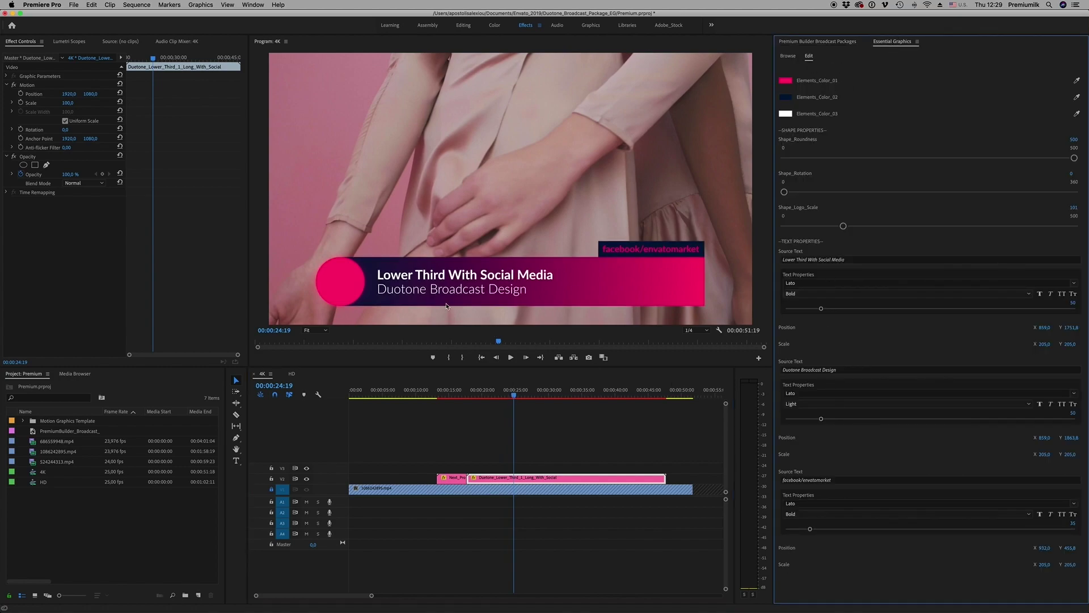
click(846, 43)
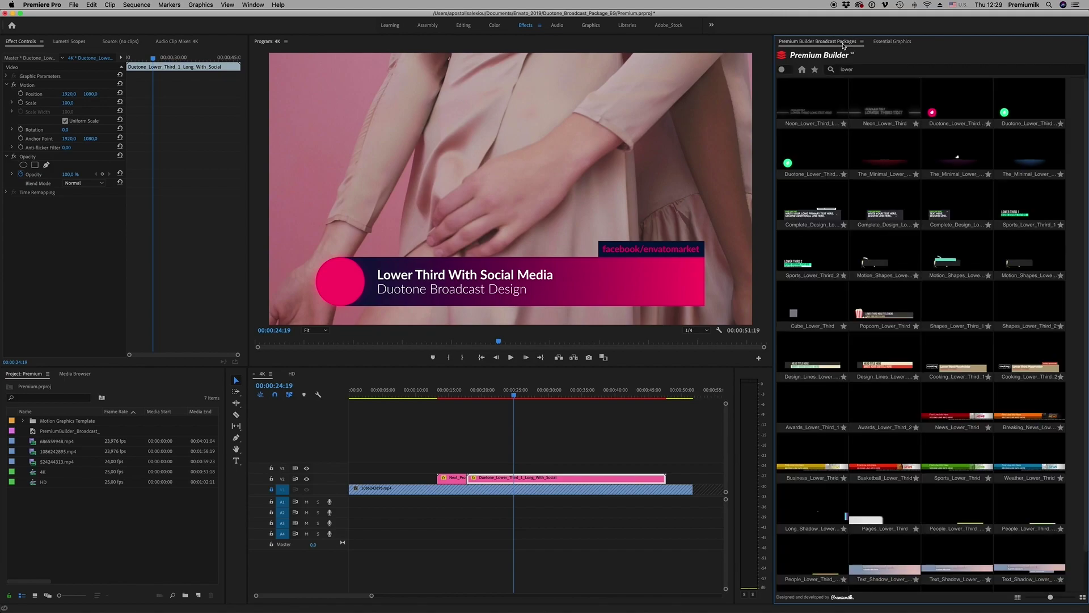
click(802, 70)
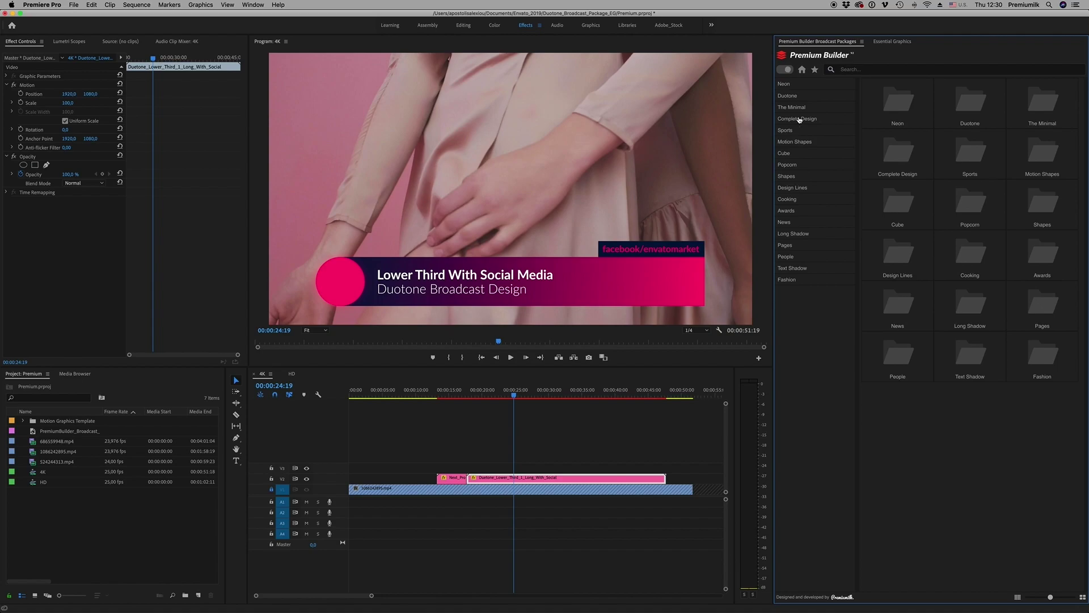
Add the small Next template from the Complete Design category at 00:00:24:19 on V2 and preview it at 00:00:27:19
click(795, 120)
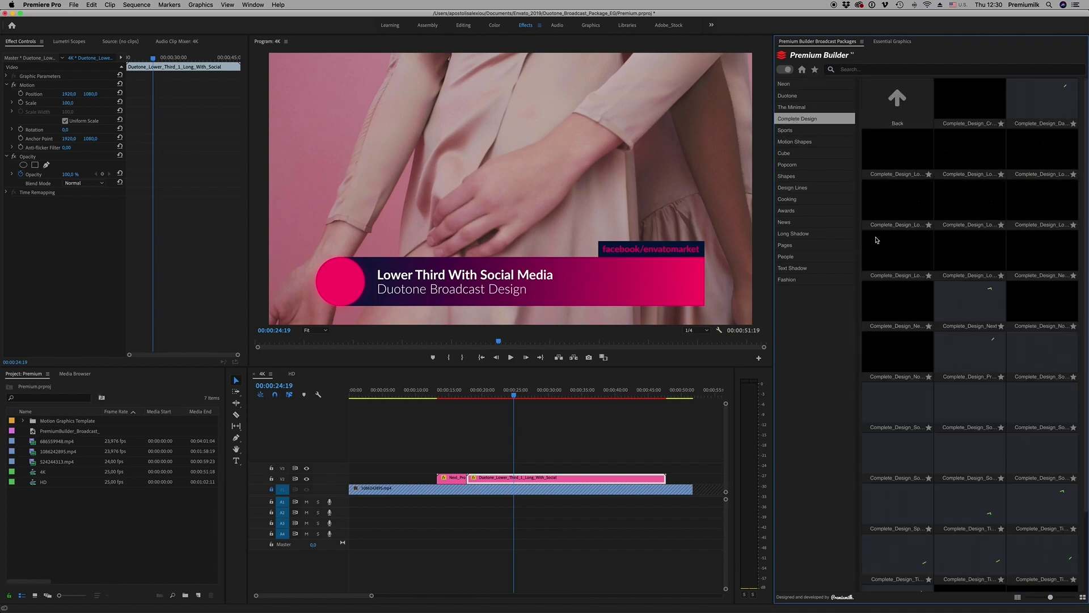
click(893, 311)
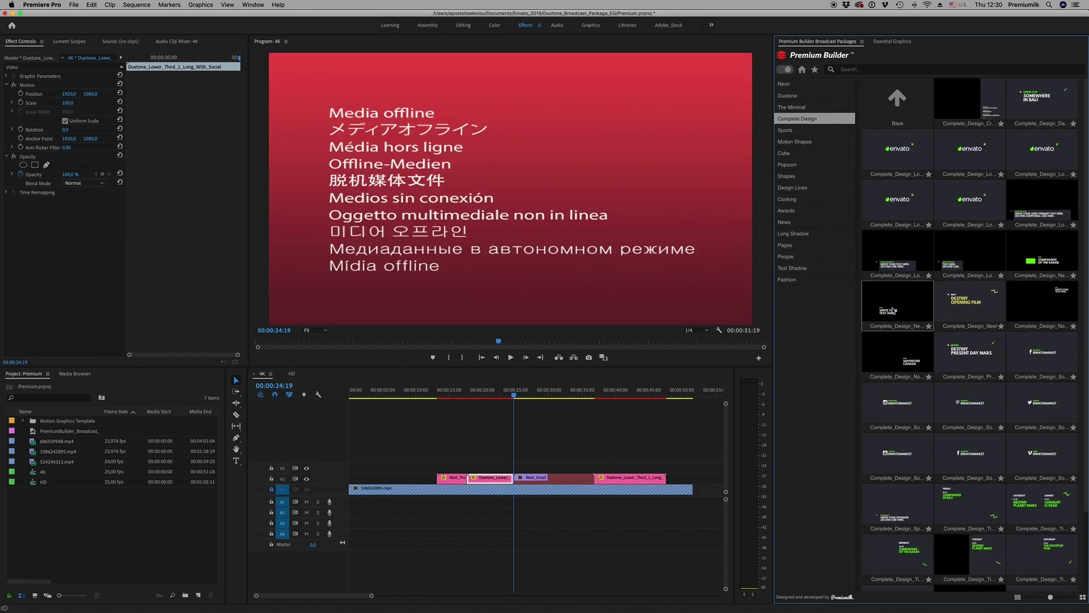
click(530, 396)
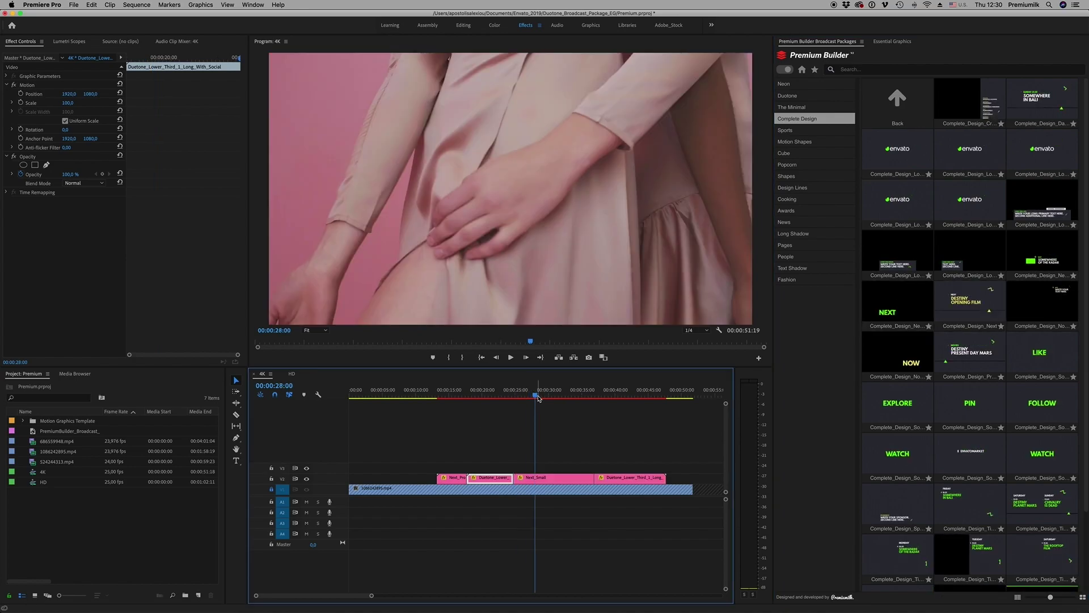
click(535, 479)
drag(535, 395, 533, 394)
Select the Next_Small clip and check the title over the footage at 00:00:27:22
click(332, 526)
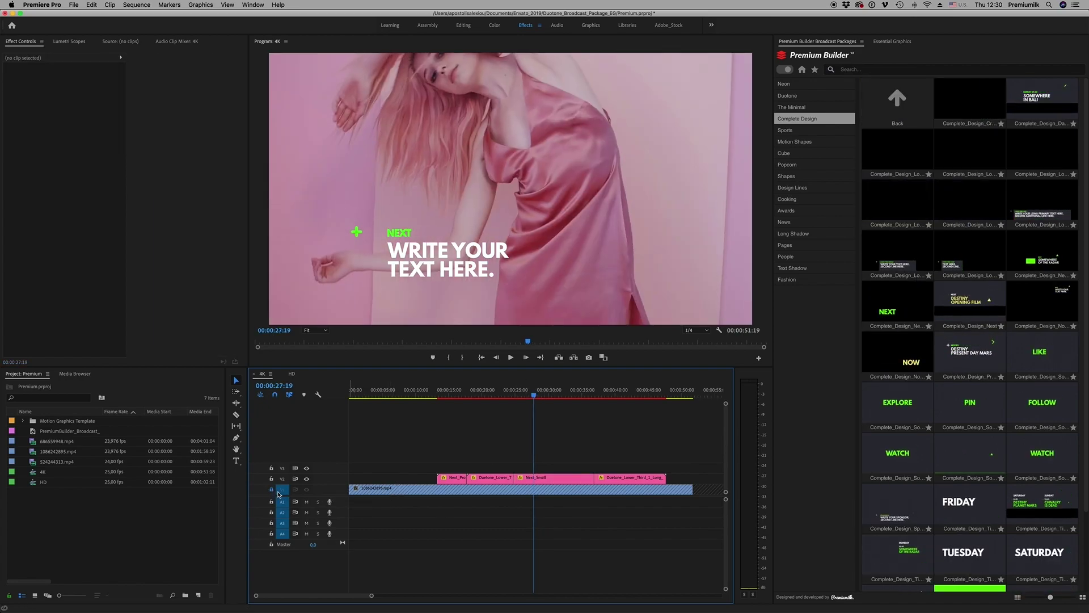
click(542, 480)
click(534, 393)
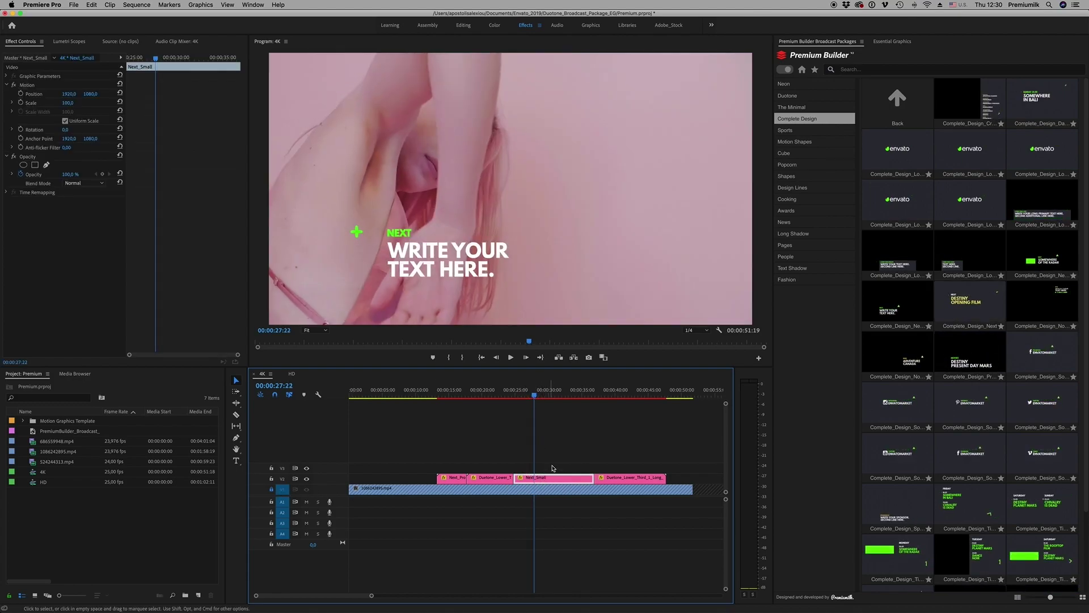
click(530, 493)
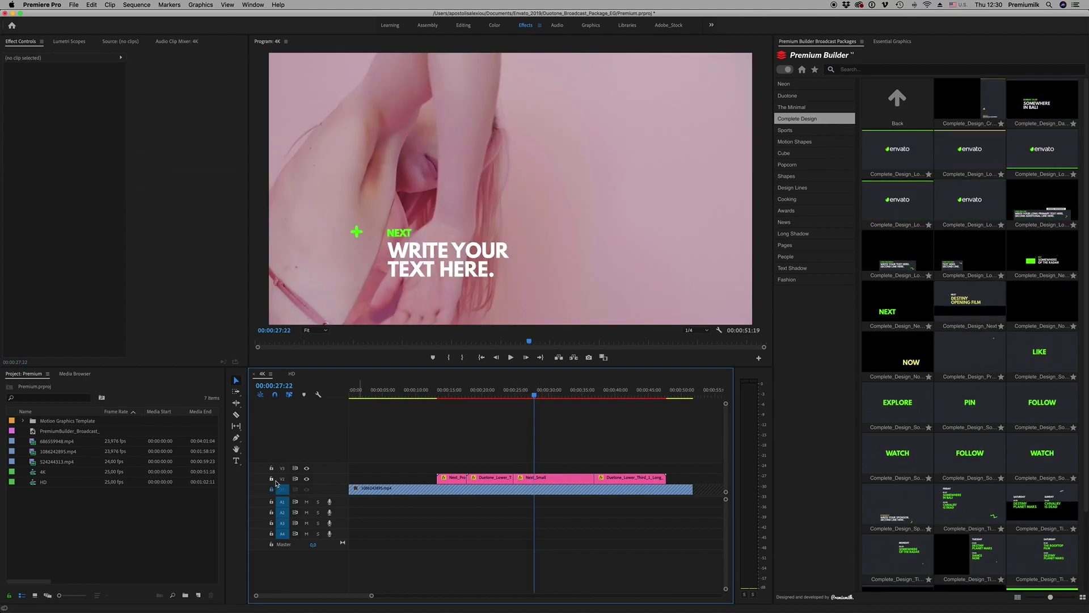
Delete all the template clips from V2 in the 4K sequence
click(566, 478)
drag(418, 465, 674, 485)
key(Delete)
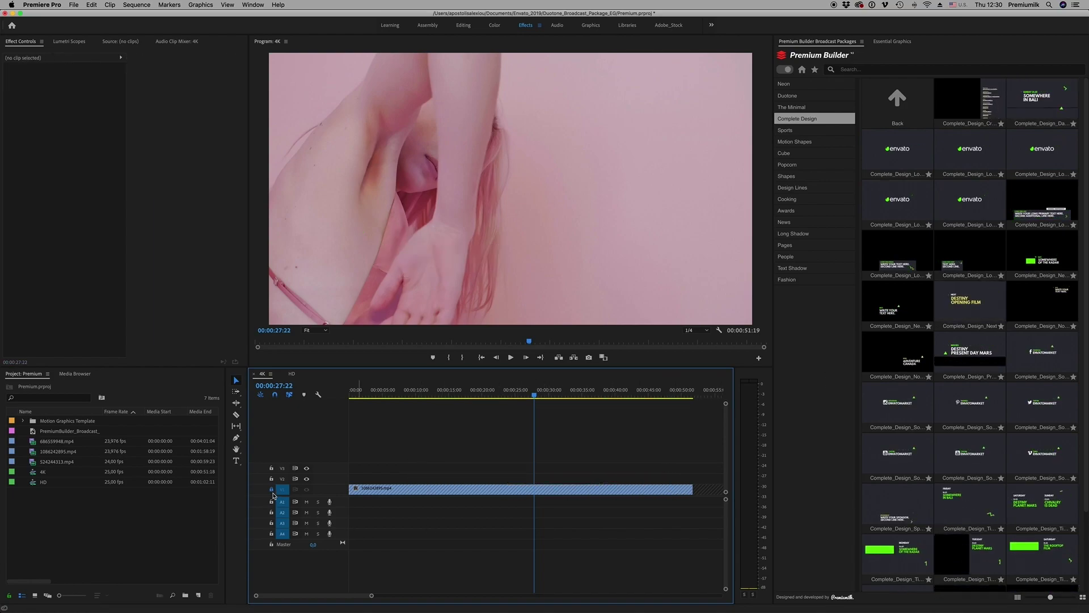
Unlock V1, add the small Complete Design Next template into the footage at 00:00:27:22, and check it at 00:00:30:11
click(271, 489)
click(503, 490)
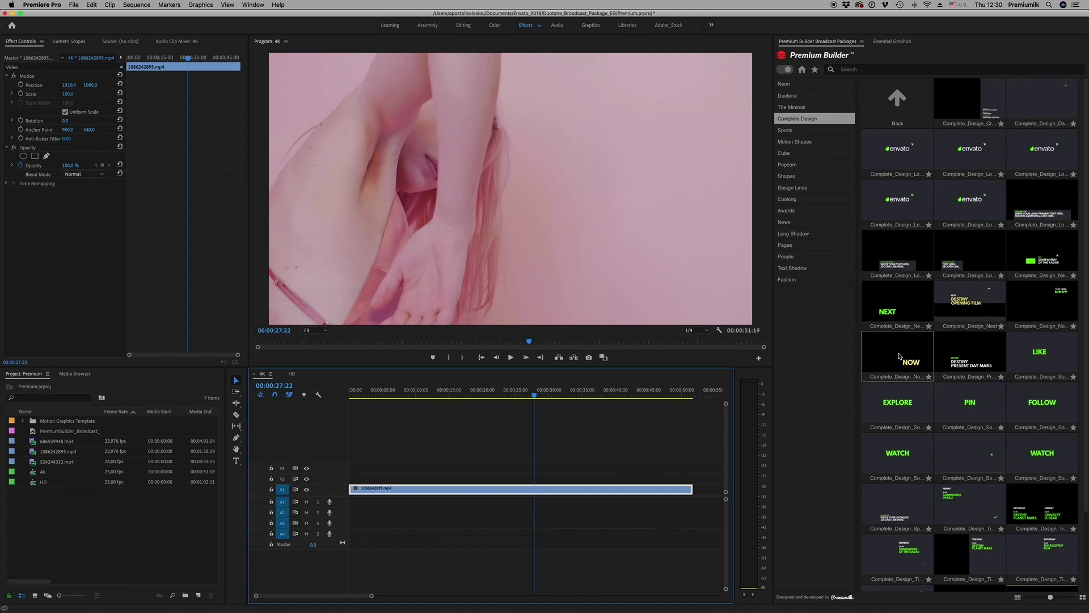
click(897, 306)
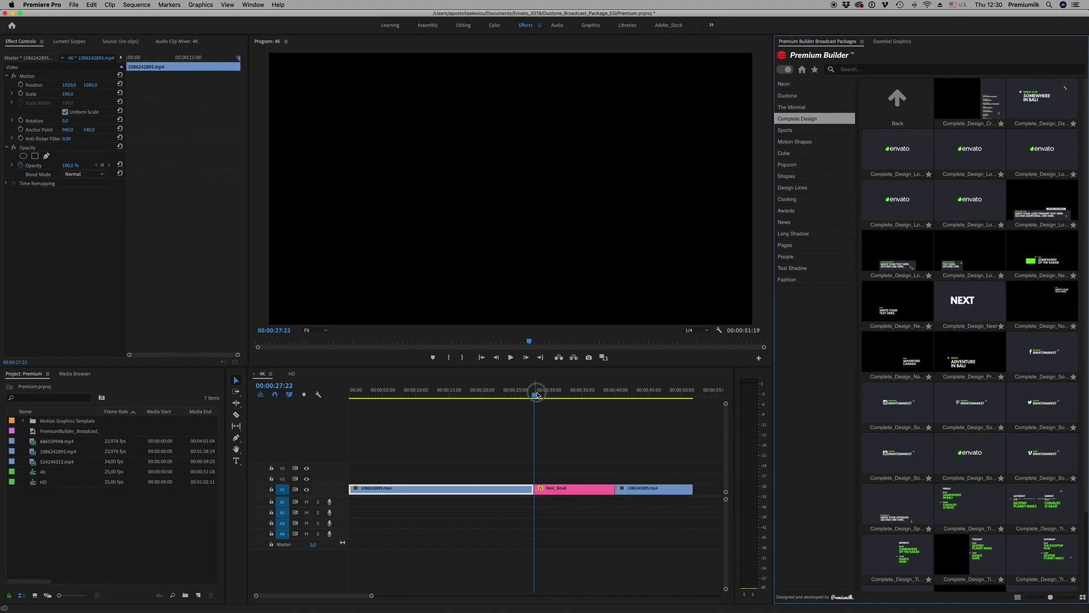
drag(537, 395, 554, 397)
click(574, 489)
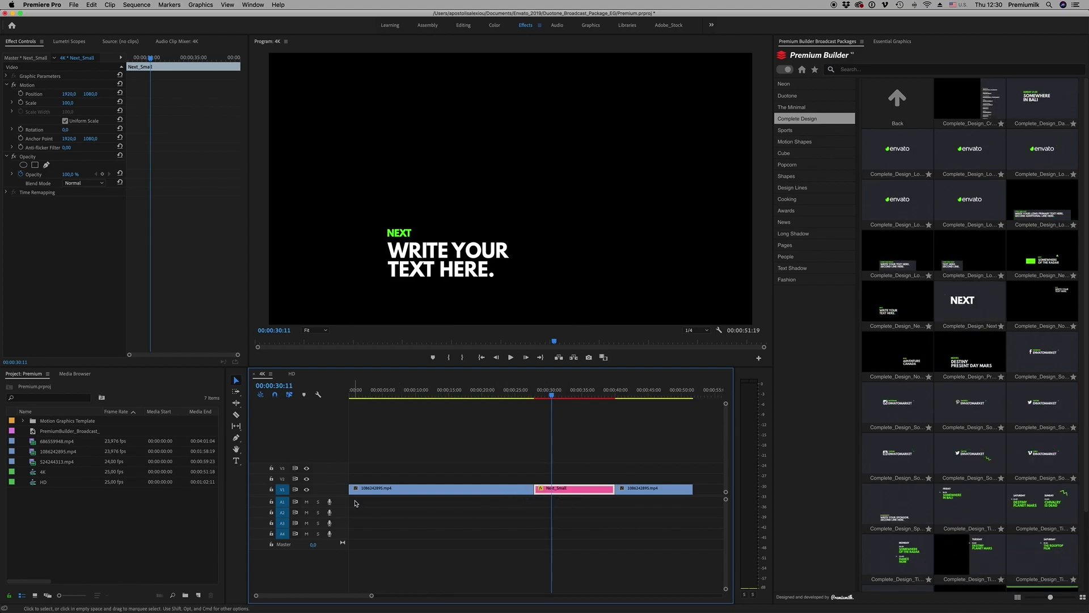
Delete the Next_Small clip and the trailing footage piece from V1, and extend the first footage clip to 00:00:48:20
click(571, 489)
key(Delete)
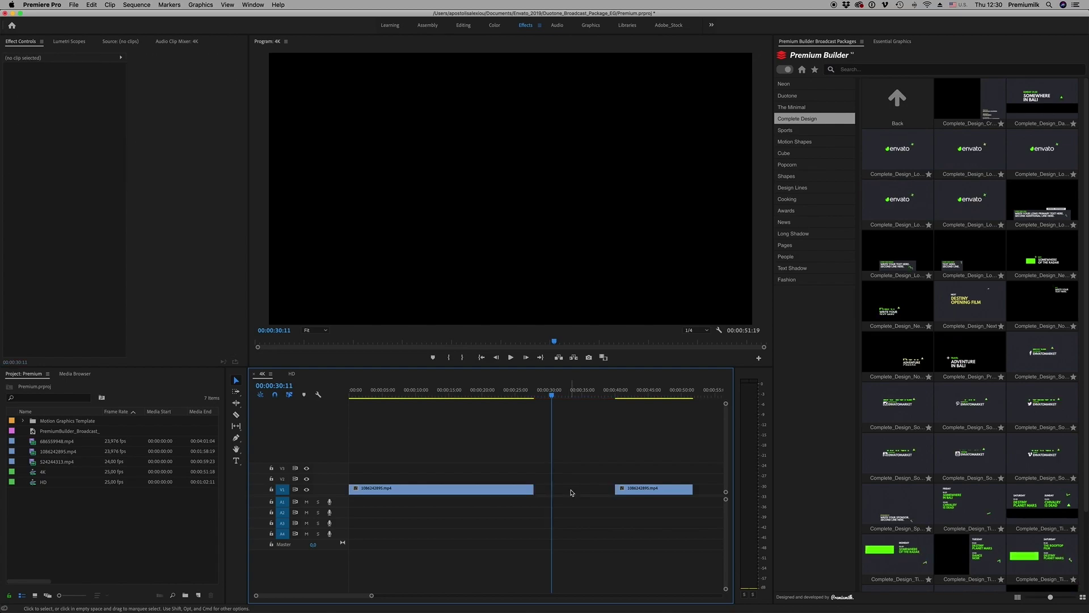
key(super+z)
click(563, 491)
key(Delete)
click(653, 489)
key(Delete)
drag(537, 488, 674, 491)
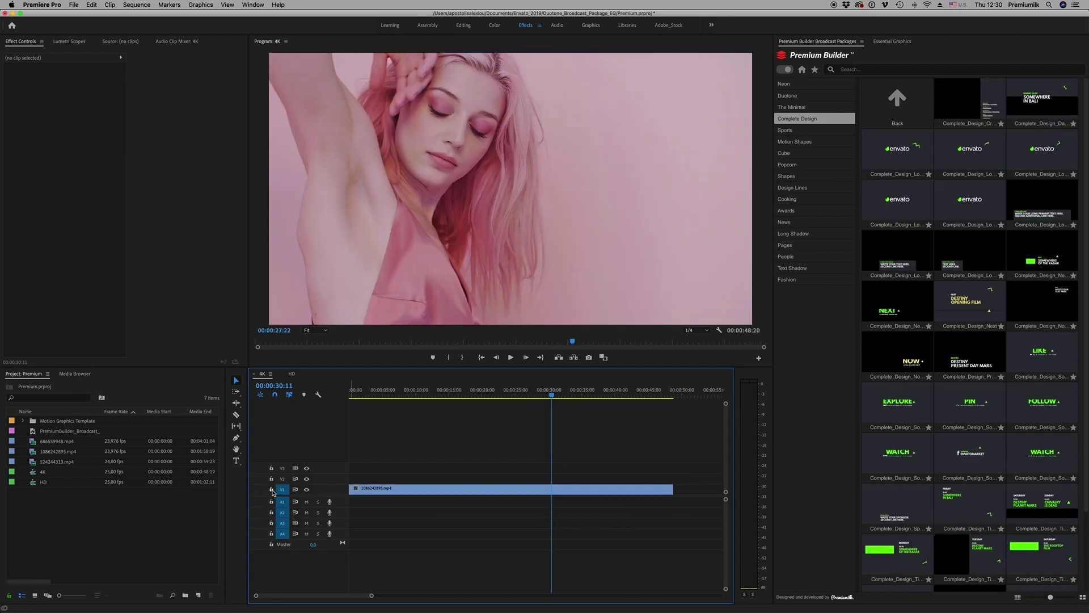
Lock V1, add the small Complete Design Next template above the footage at 00:00:30:11, and preview it up to 00:00:33:00
click(271, 489)
click(897, 307)
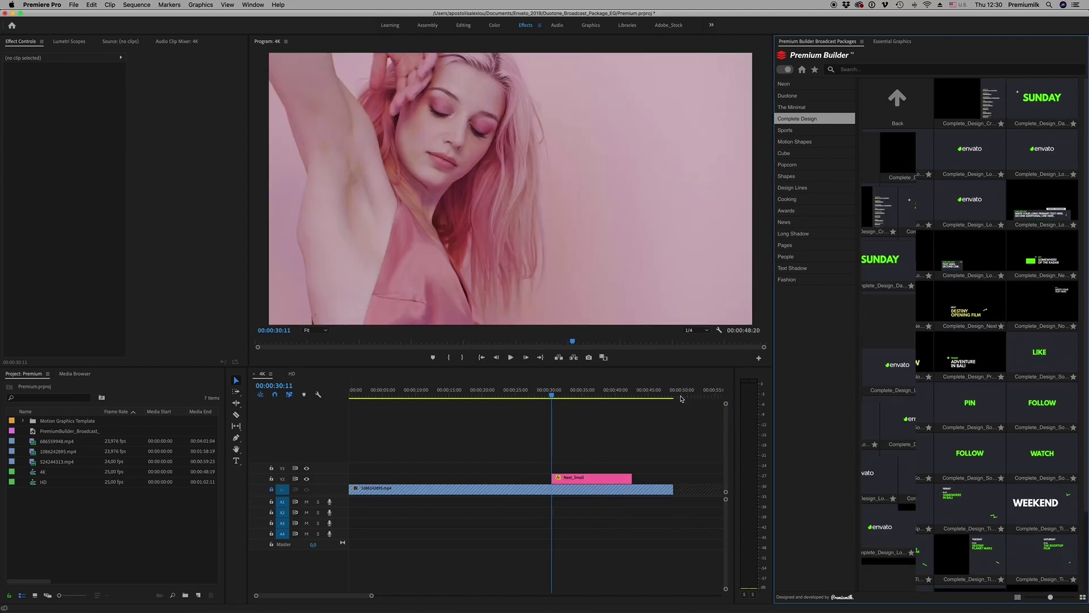
click(570, 391)
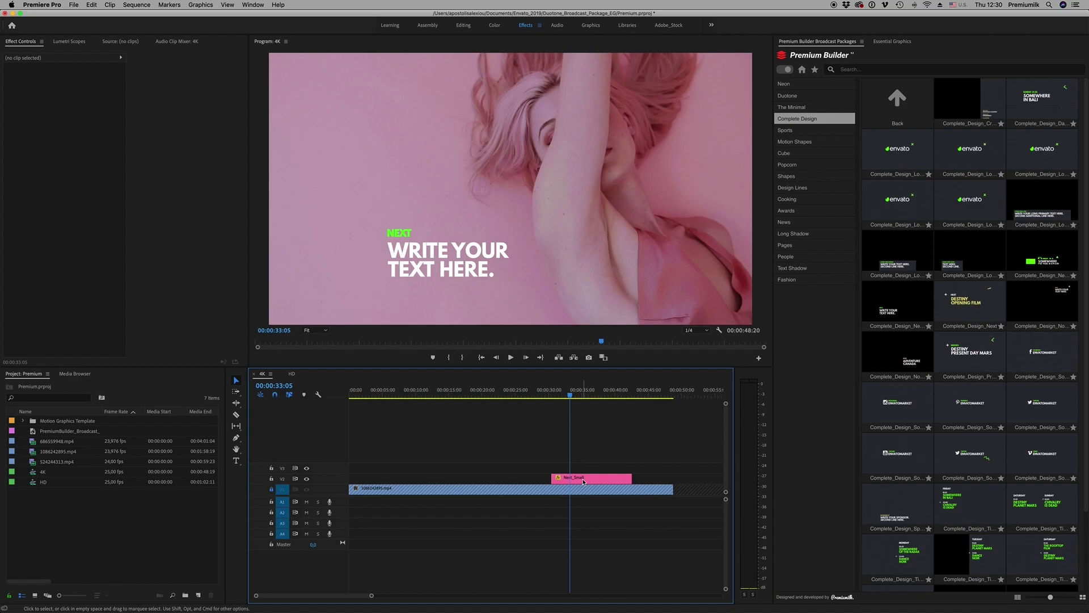
click(584, 481)
drag(570, 395, 566, 394)
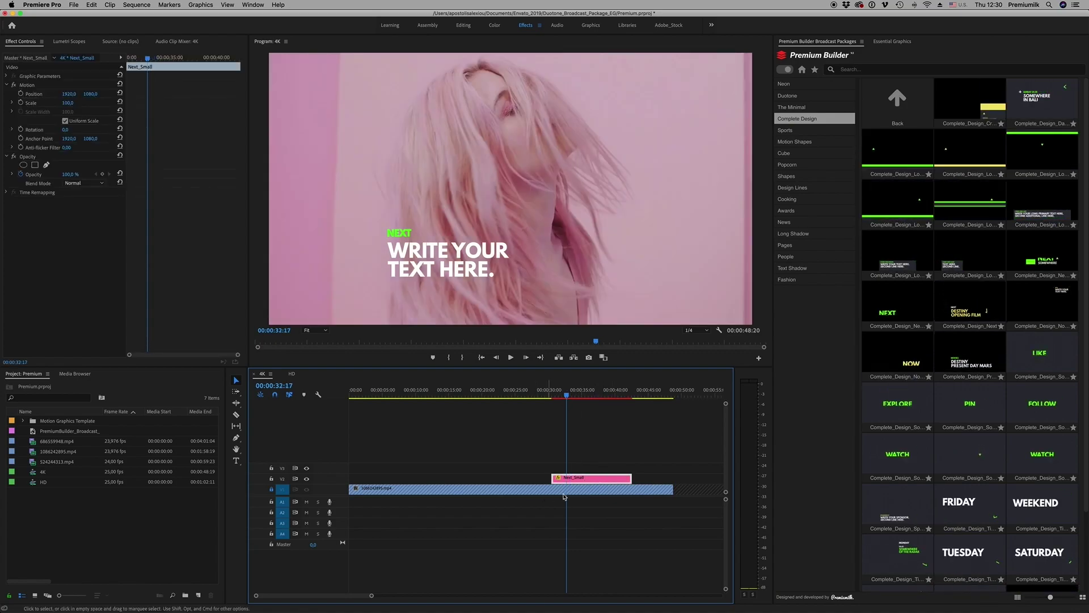
click(566, 445)
drag(566, 395, 569, 395)
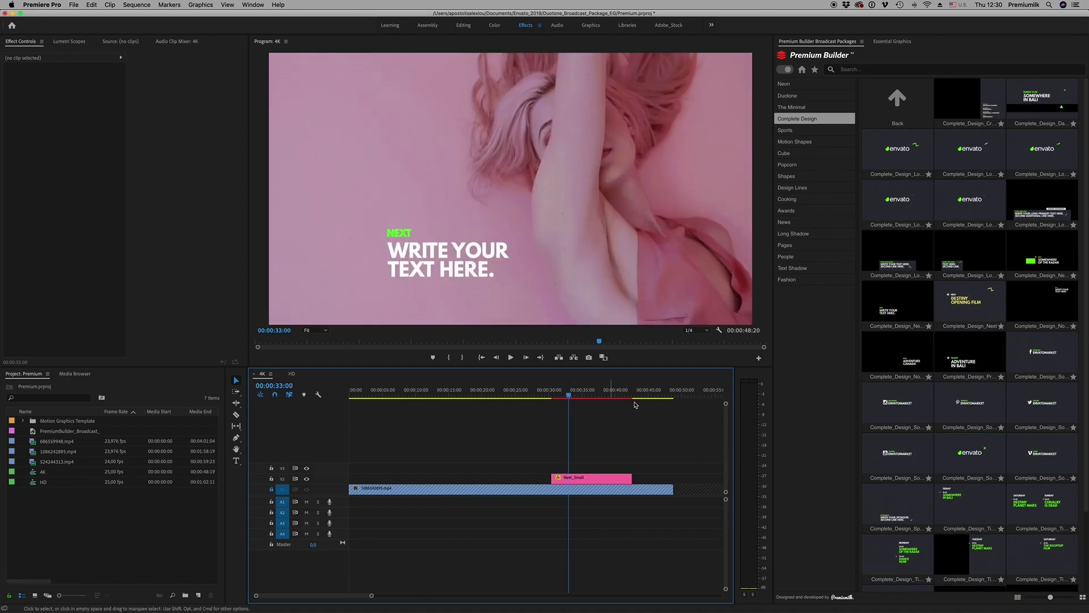
Open the Sports category and the HD sequence, and add the second Sports lower third to V2 at 00:00:22:19
click(792, 137)
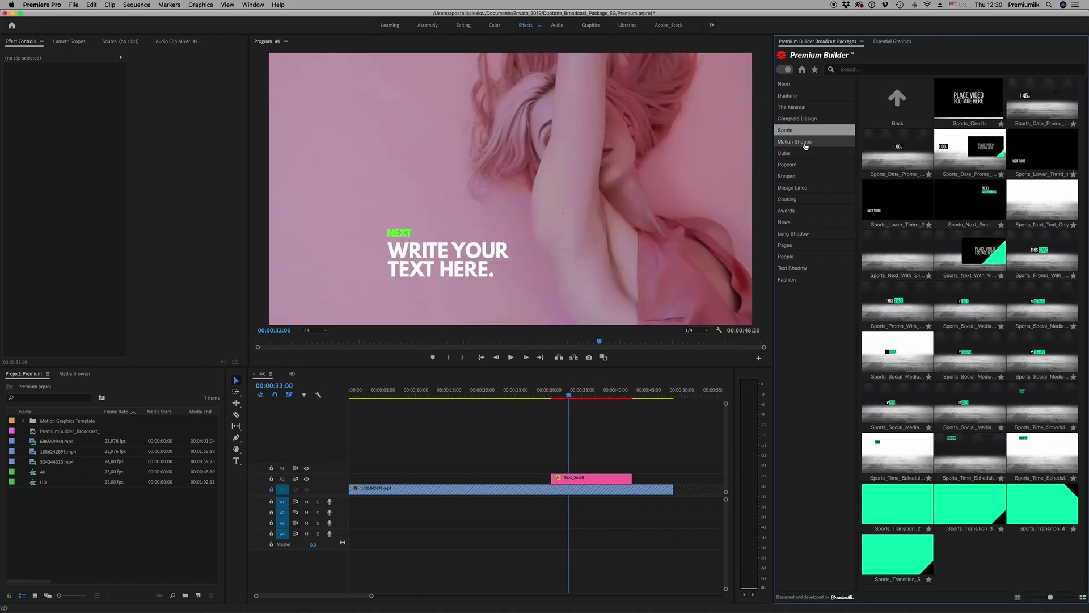
click(794, 131)
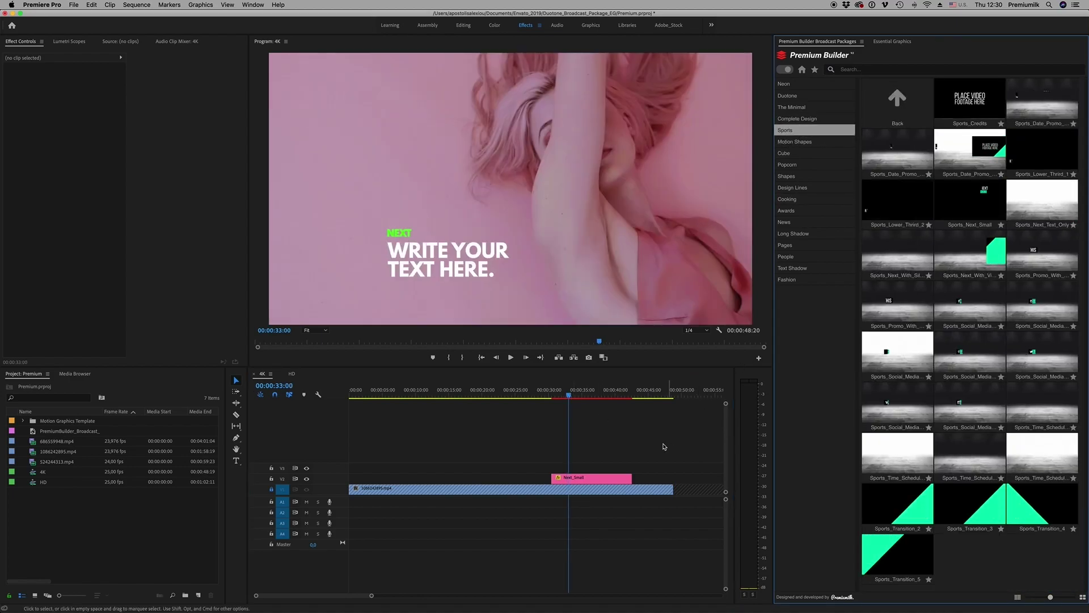
double_click(36, 483)
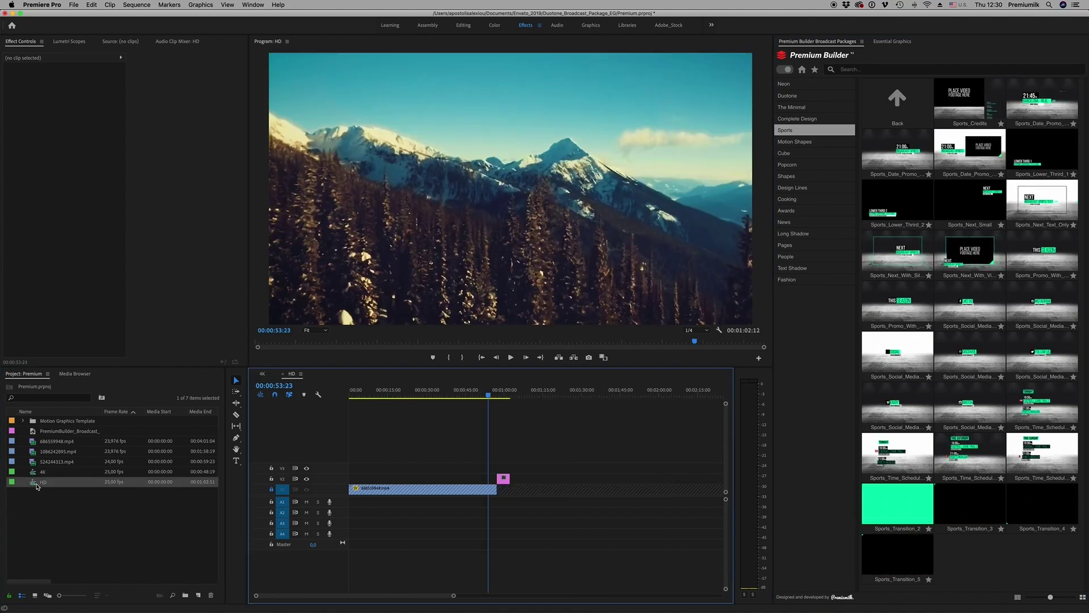
click(407, 391)
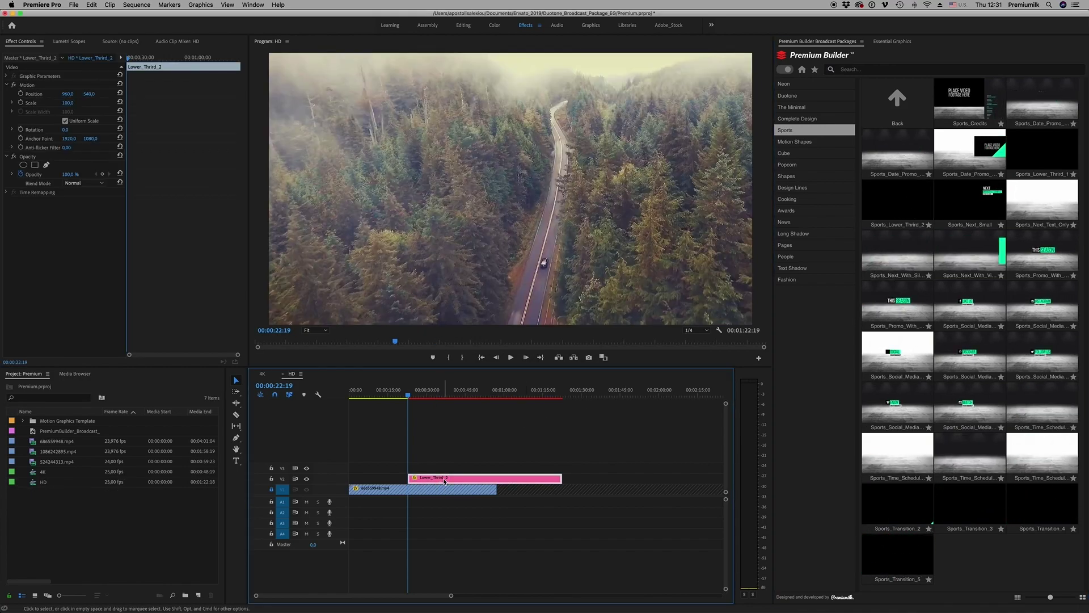
Apply Scale to Frame Size to the Sports lower third clip and examine its editable text and color properties at 00:00:33:12
right_click(444, 481)
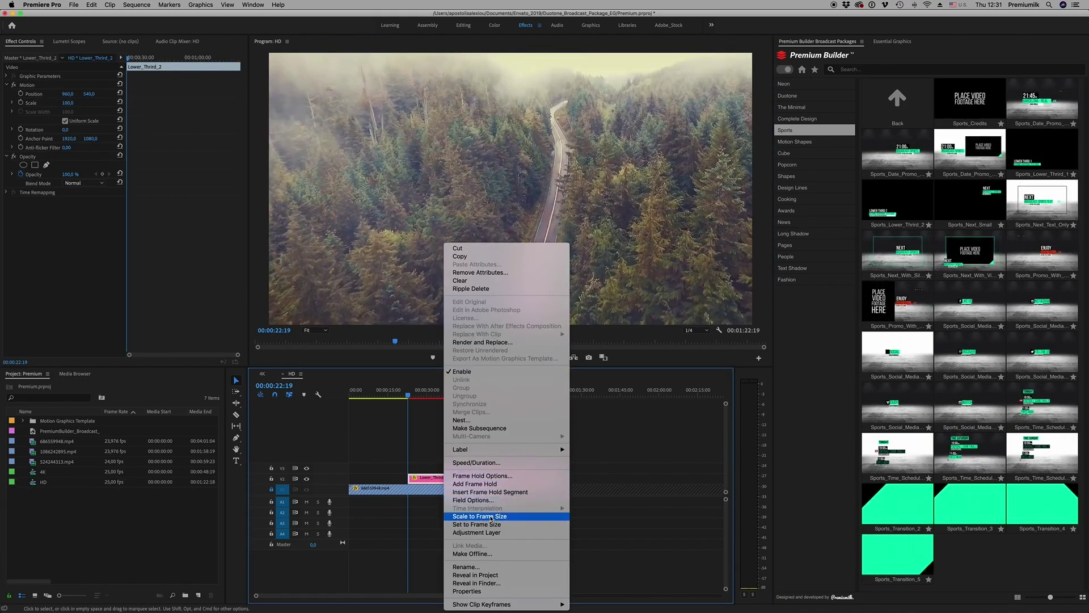
click(492, 517)
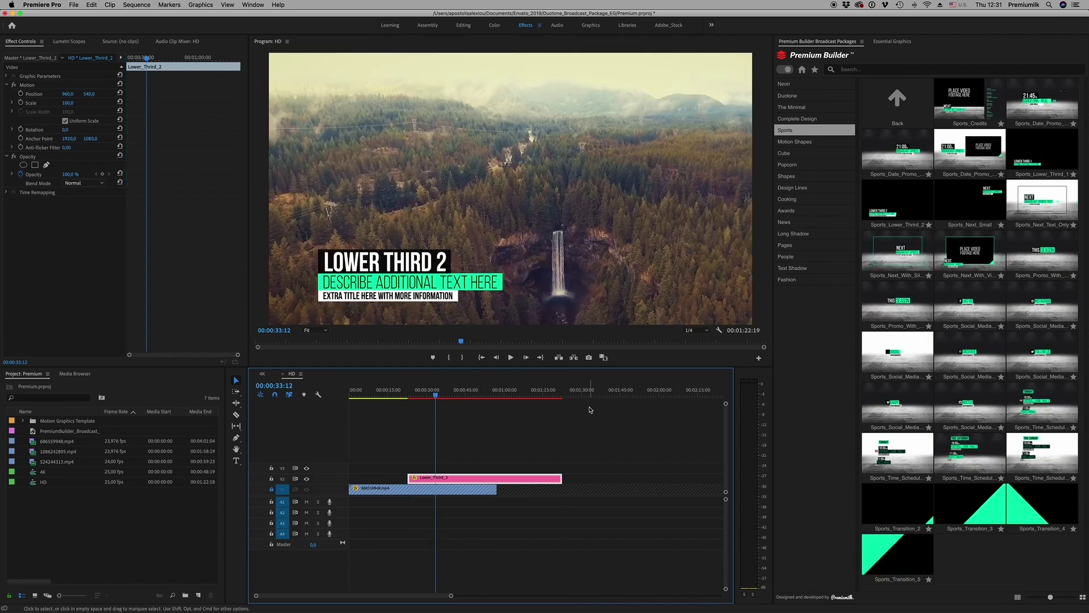
click(893, 44)
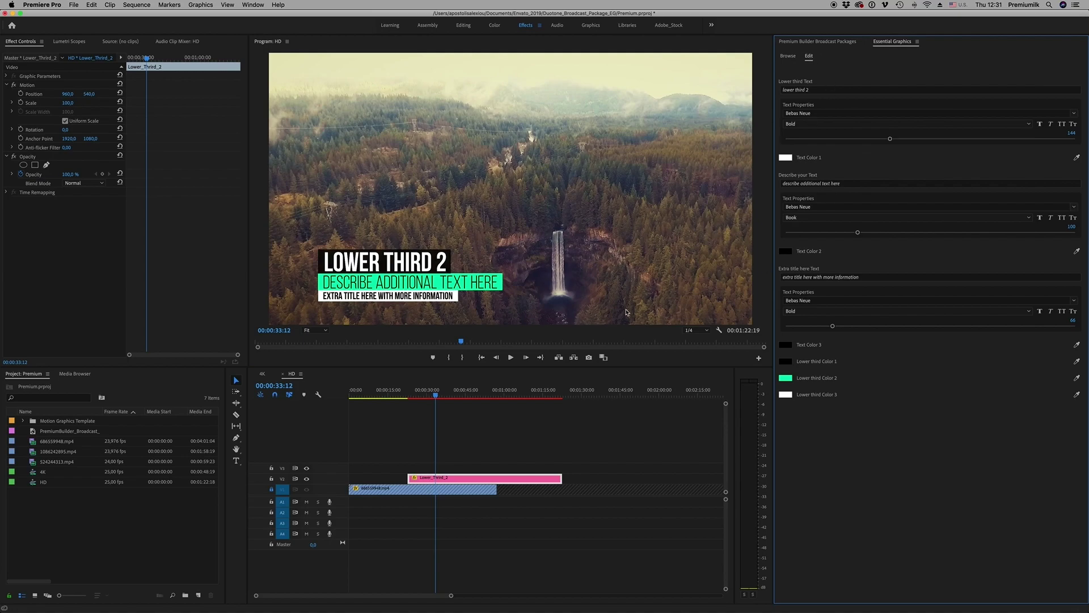
click(813, 43)
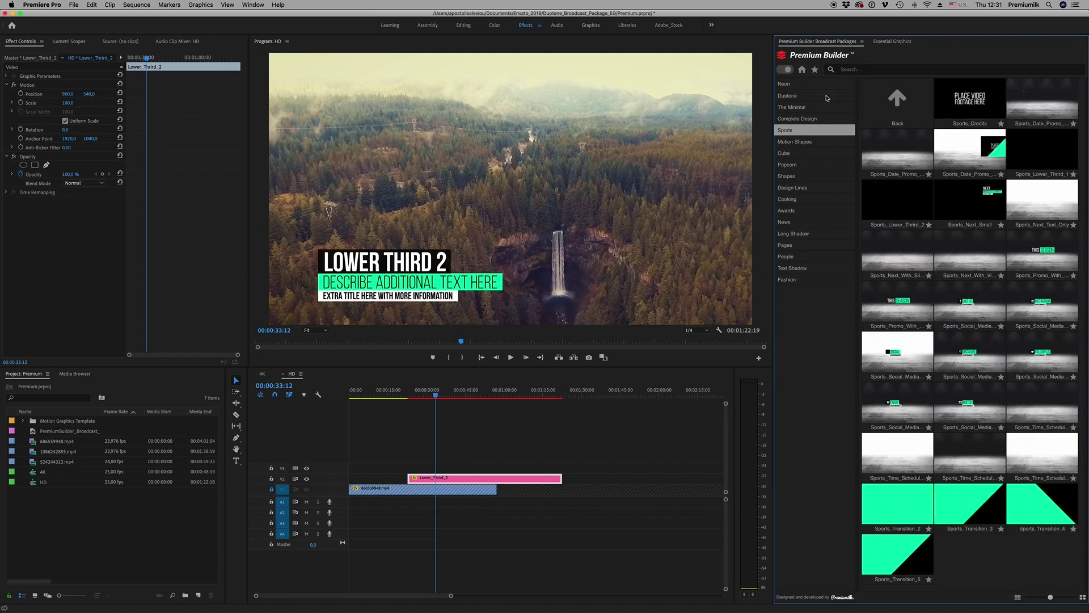
Add the second Motion Shapes lower third to V2 of the 4K sequence at 00:00:33:00 and select it for preview at 00:00:35:04
click(803, 143)
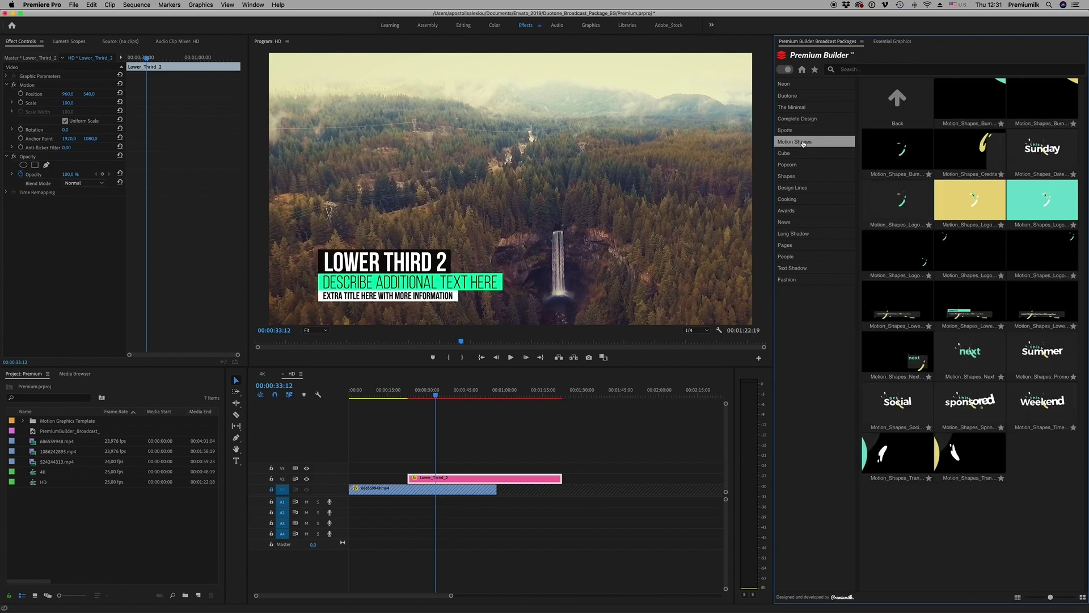
double_click(40, 473)
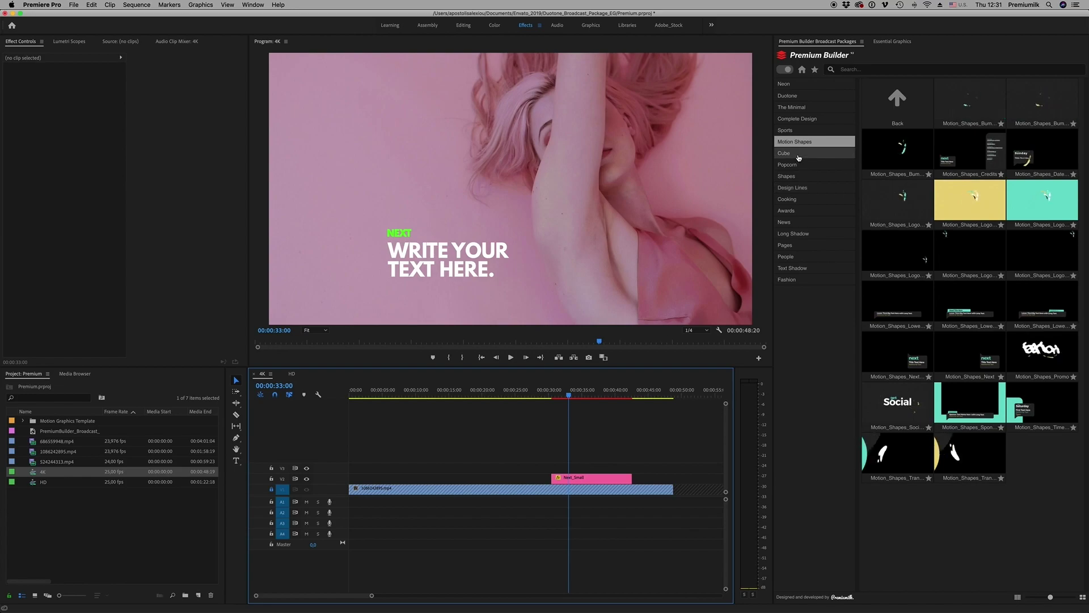
double_click(970, 315)
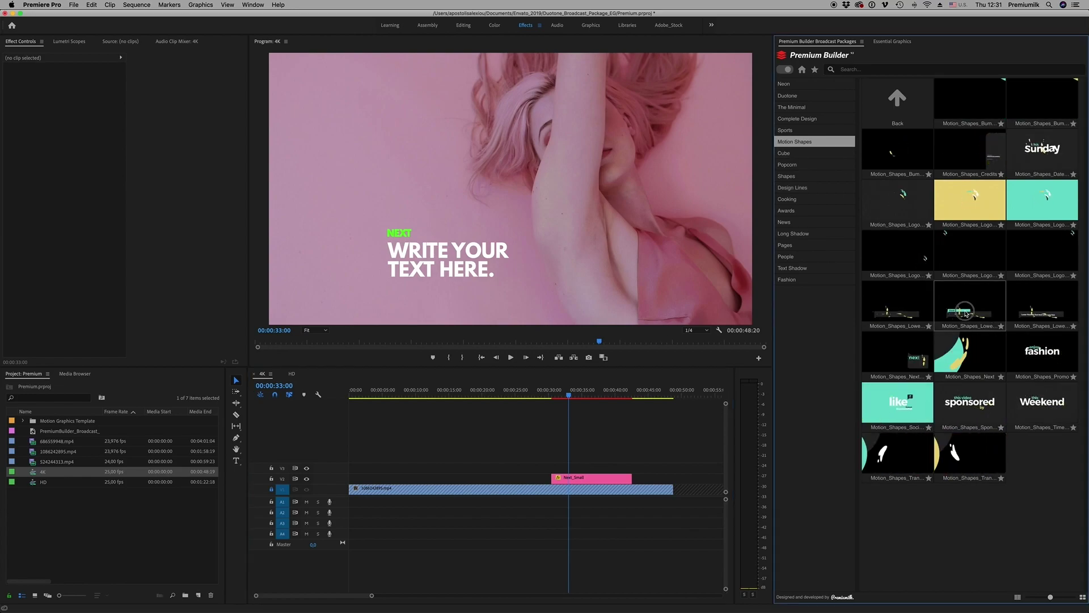
click(583, 394)
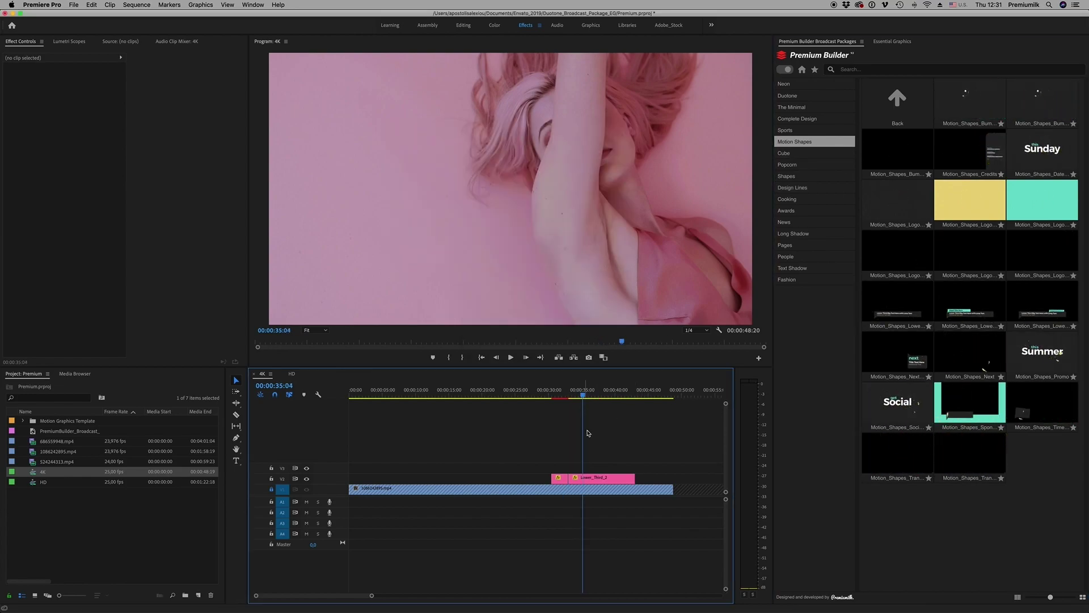
click(593, 476)
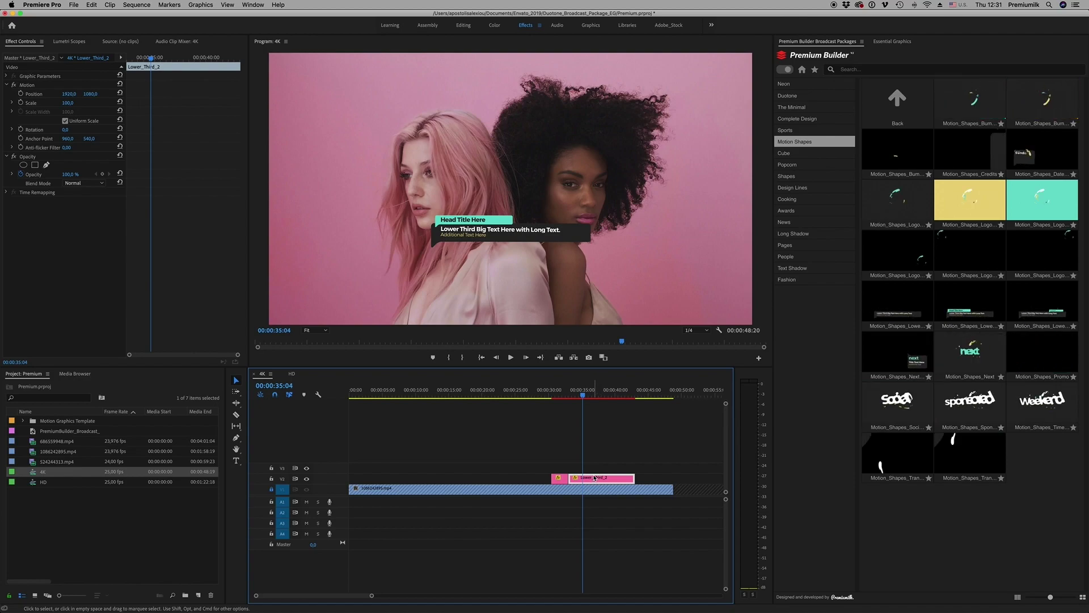
Apply Scale to Frame Size to the Motion Shapes lower third clip and preview it at 00:00:34:09
right_click(594, 477)
click(604, 515)
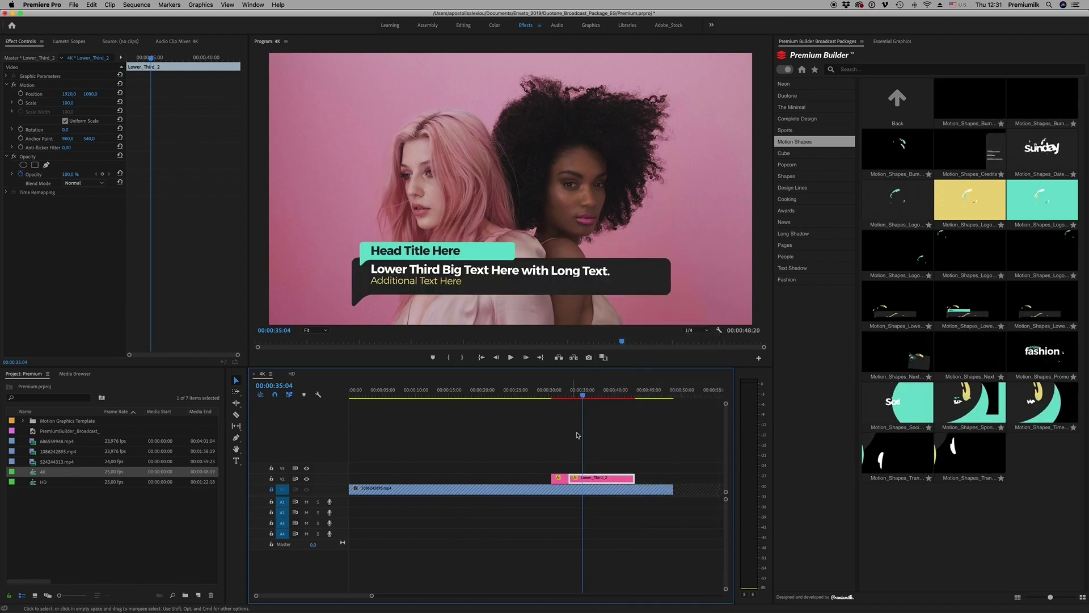
click(579, 394)
drag(580, 394, 578, 394)
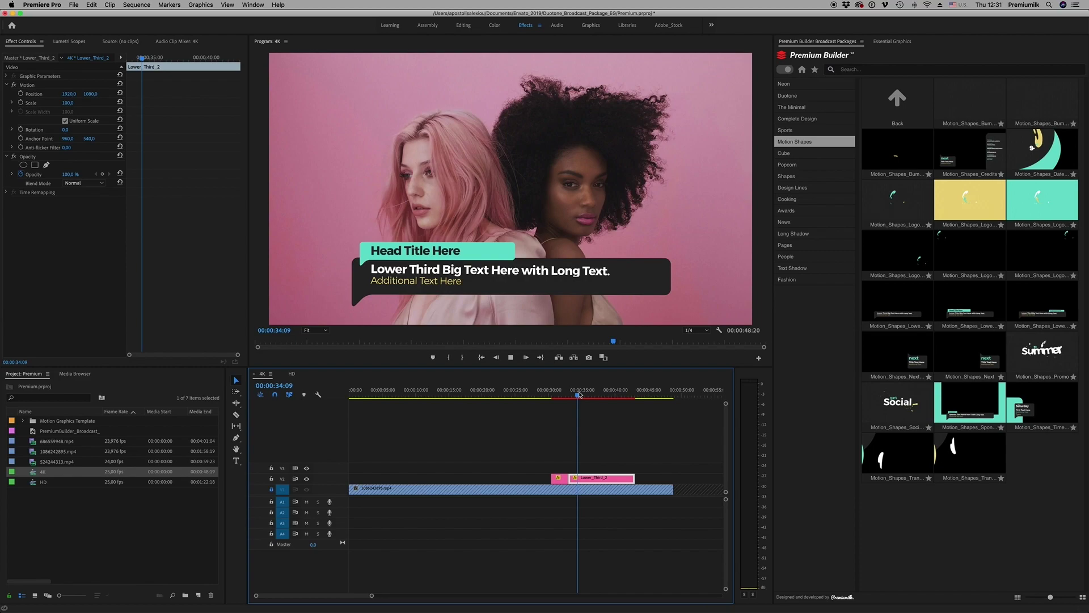
Change the Motion Shapes lower third's headline text to "Text here"
click(894, 42)
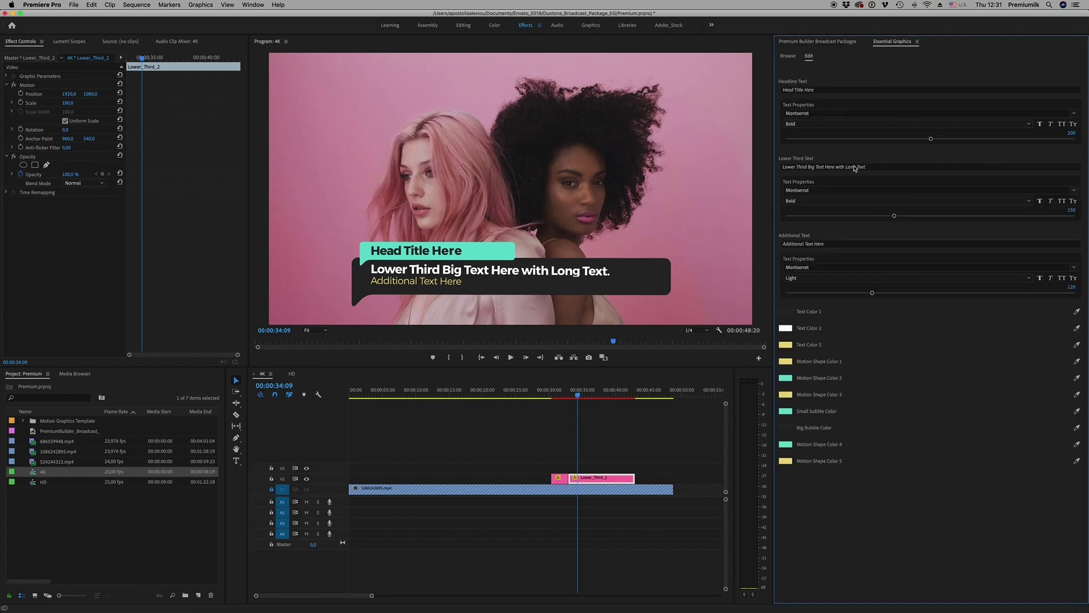
double_click(810, 90)
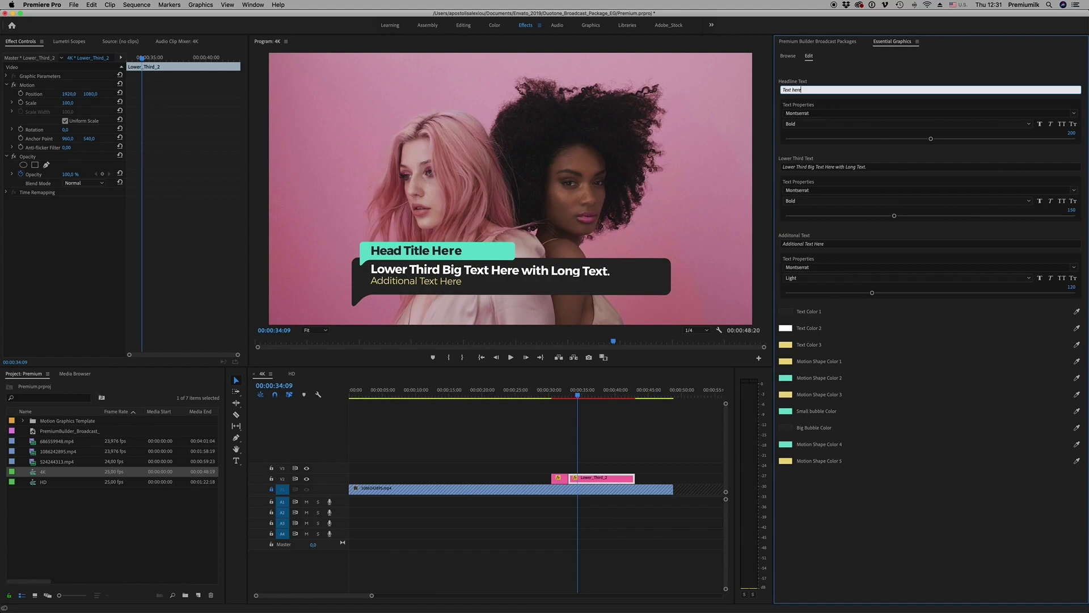
click(827, 166)
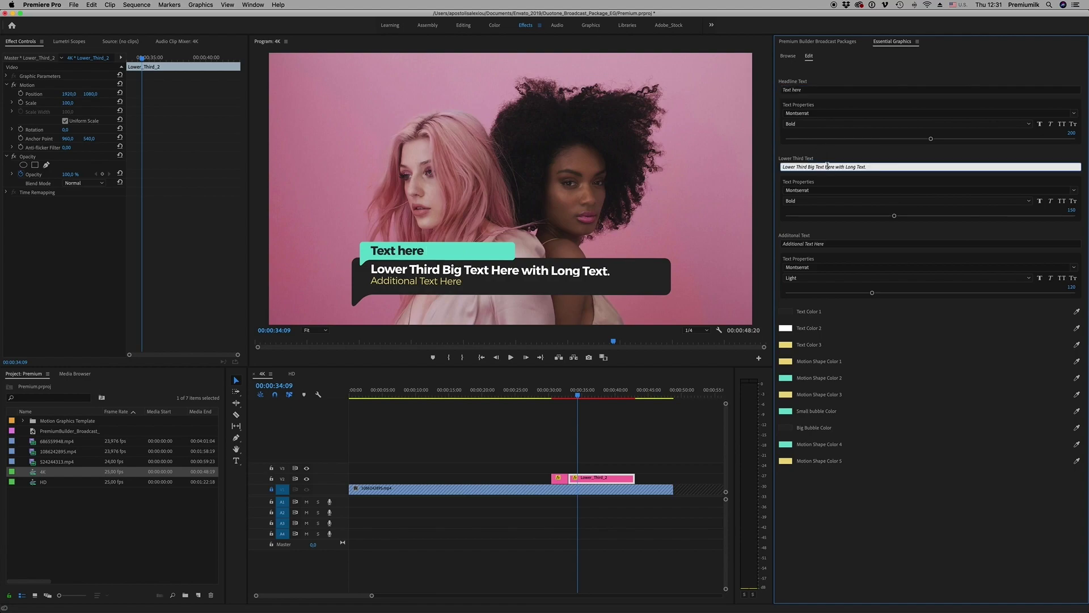
Add the Shapes_Date_Promo template to V2 of the 4K sequence at 00:00:34:09 and apply Scale to Frame Size to it
click(812, 42)
click(794, 154)
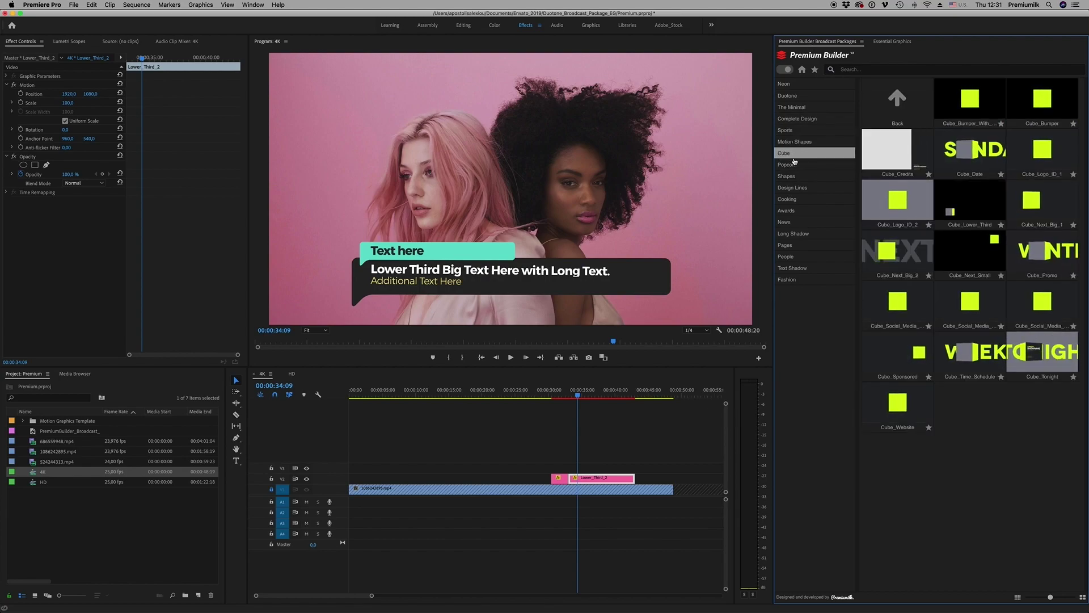
click(794, 164)
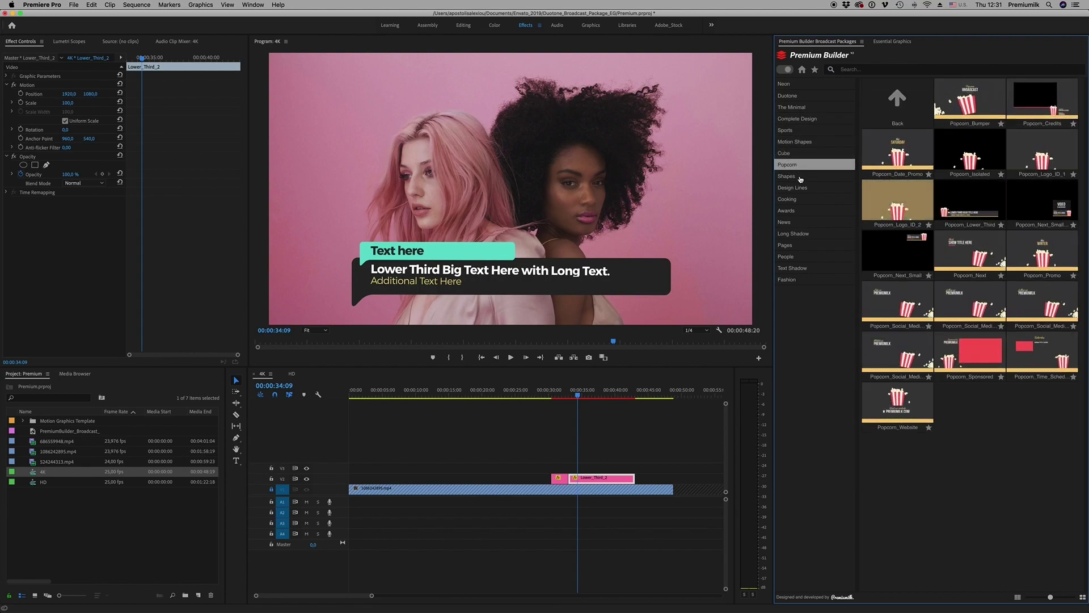
click(801, 177)
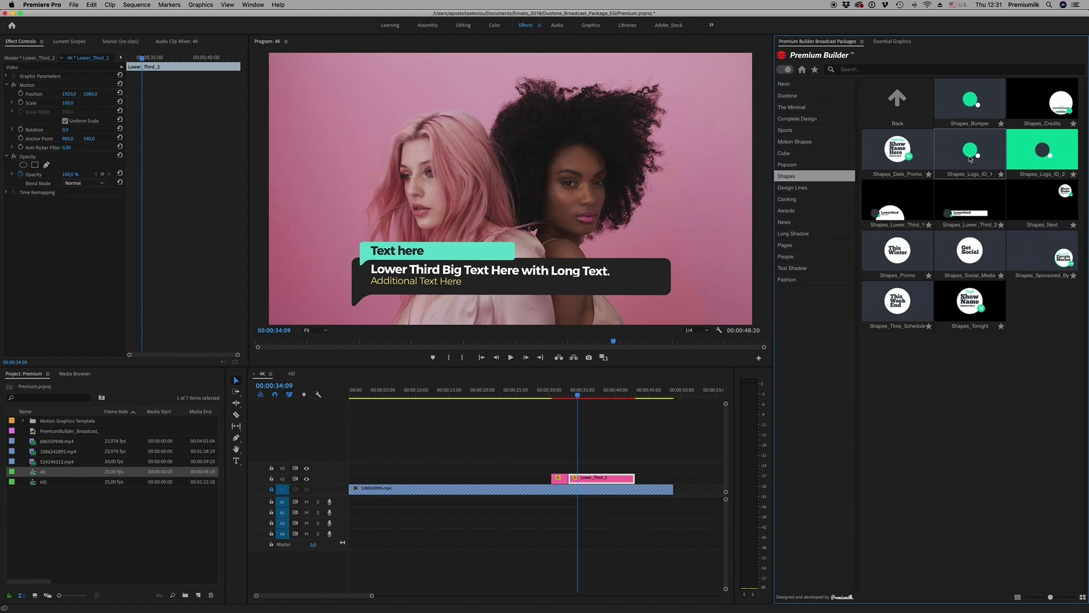
click(906, 158)
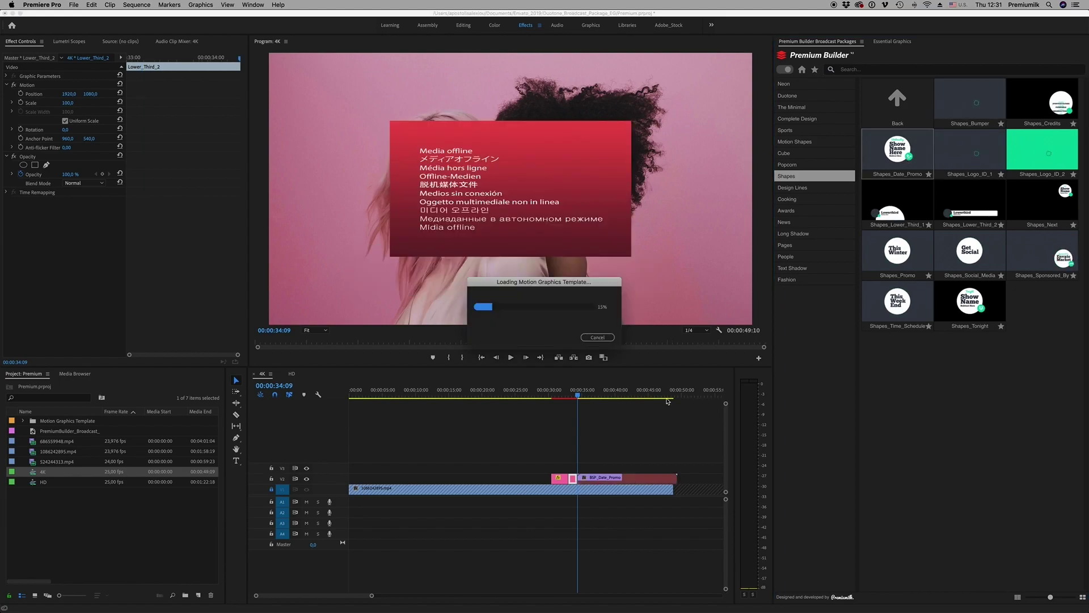
right_click(615, 483)
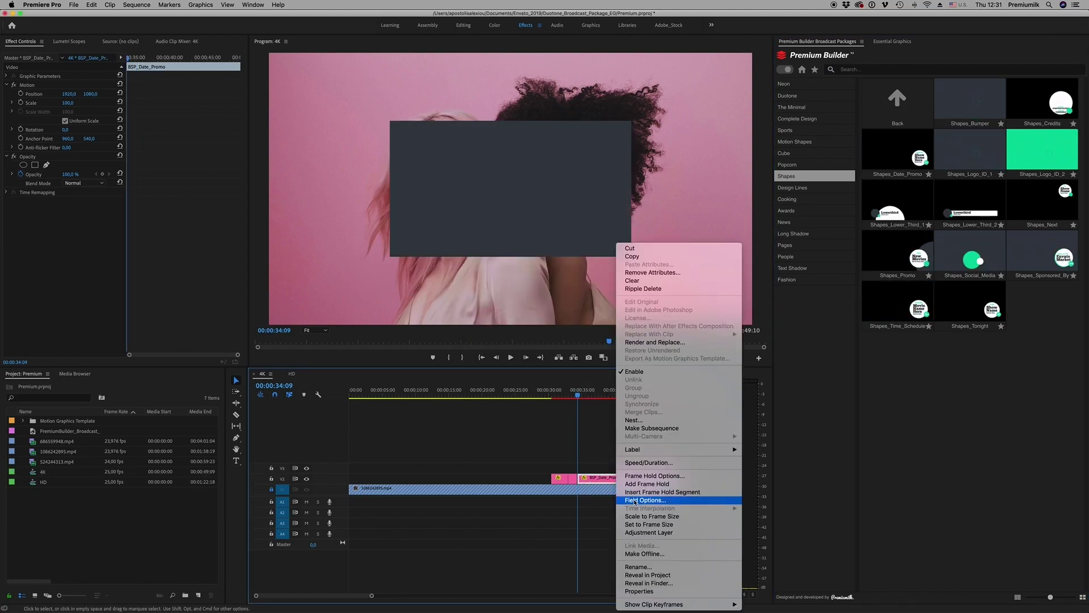
click(629, 492)
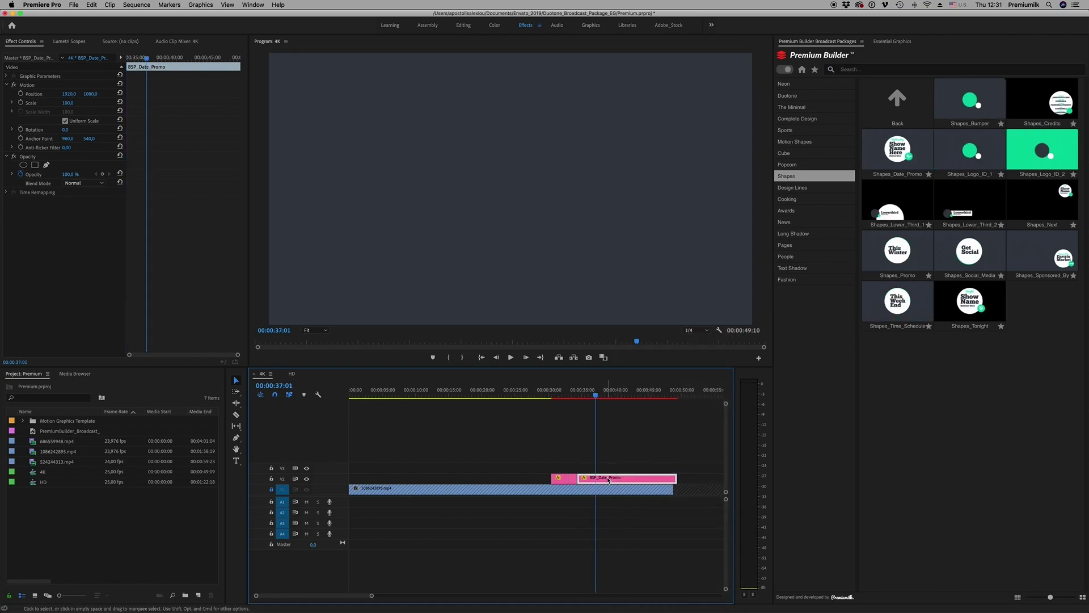
Switch the date promo's shape from Shape_Cycle to Shape_Rectangle_1 and preview it at 00:00:43:11
click(898, 43)
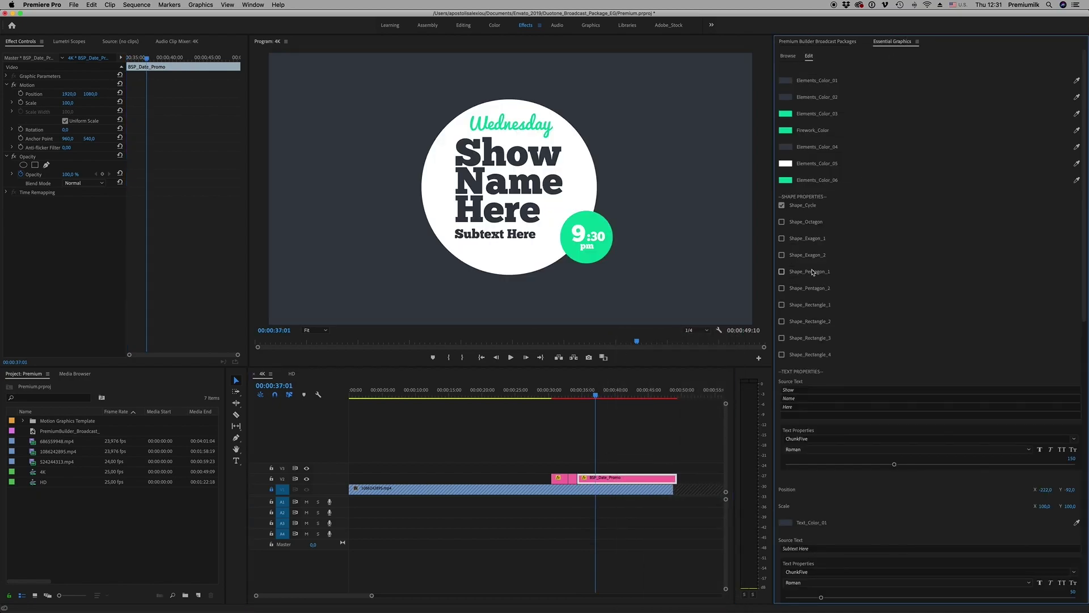
click(782, 206)
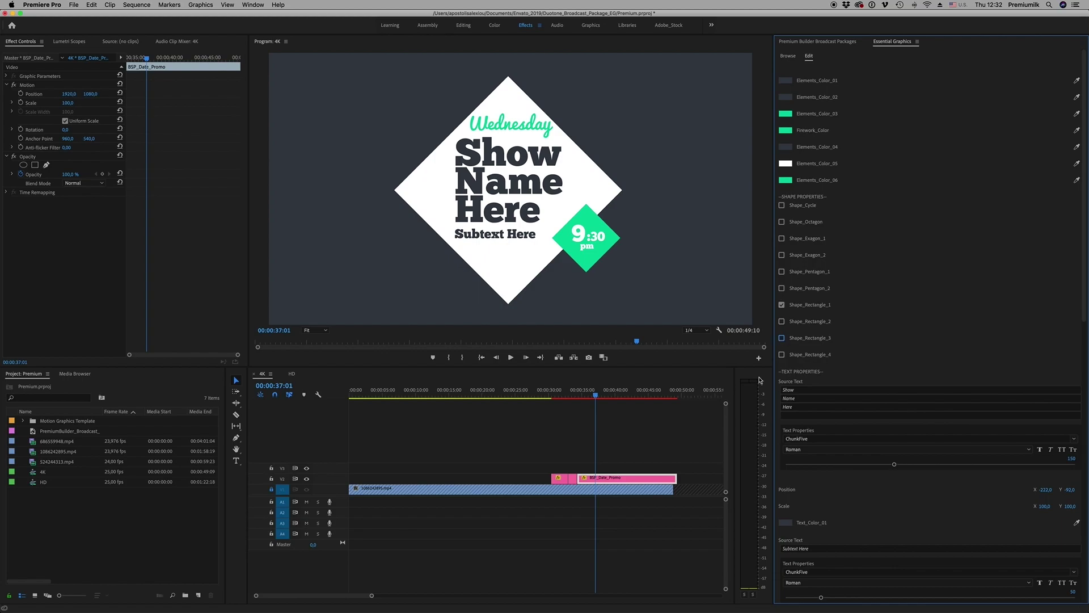
drag(602, 395, 642, 397)
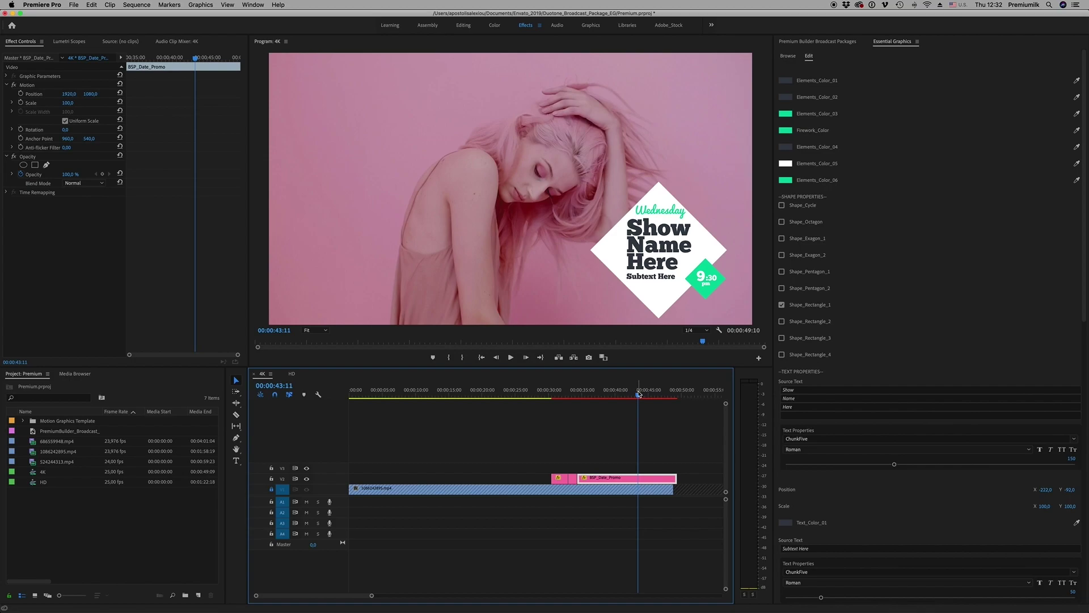
drag(1084, 292, 1086, 72)
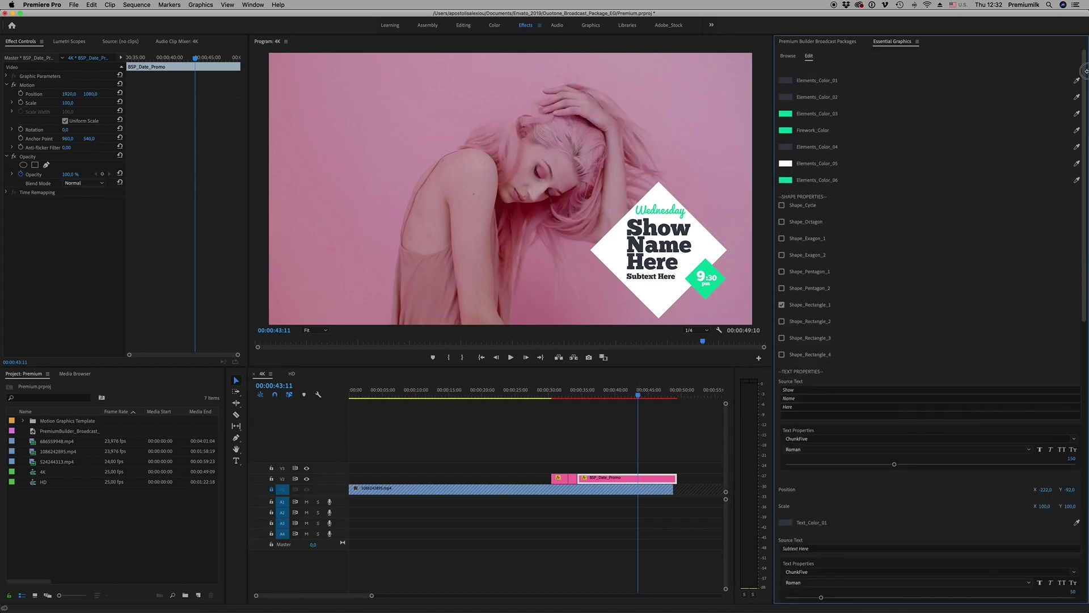
Mark the first Design Lines lower third, the chocolate Cooking opener, People_Promo and the third People lower third as favorites
click(821, 42)
click(816, 190)
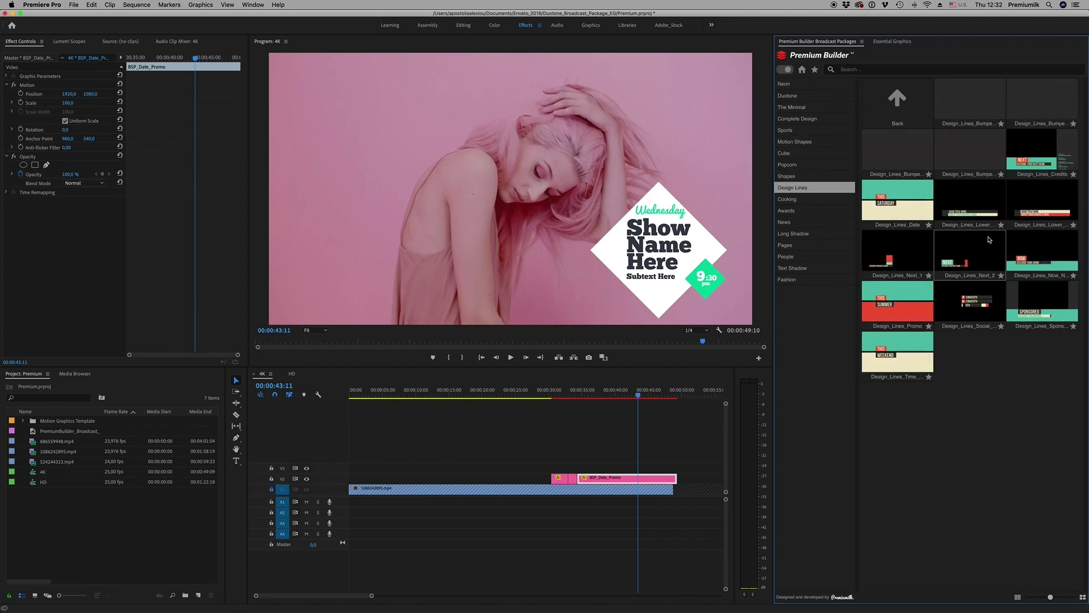
click(1002, 226)
click(817, 199)
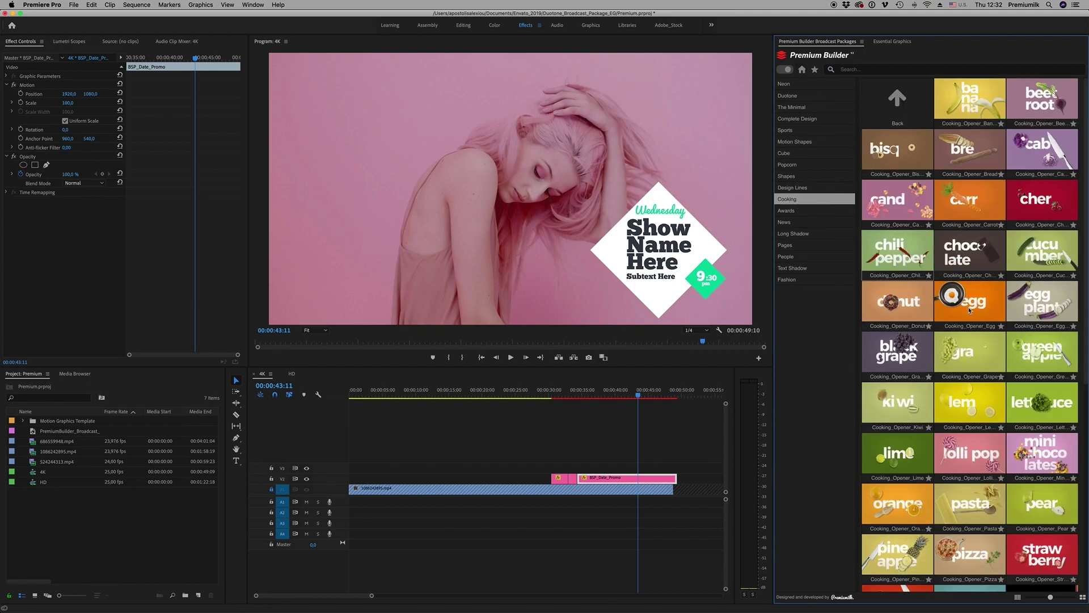
click(801, 257)
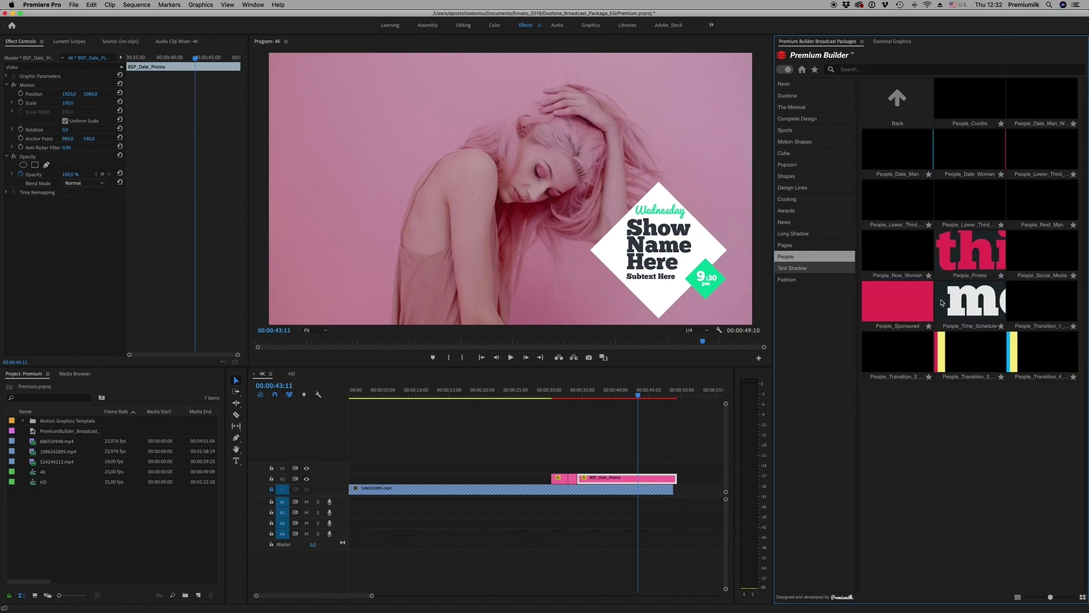
click(1002, 227)
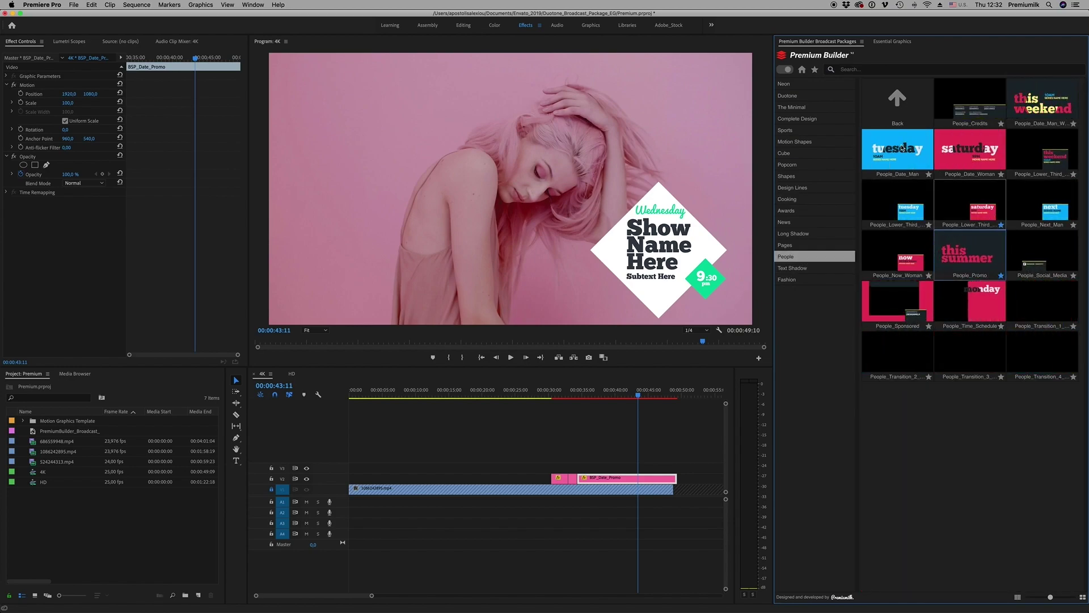
Remove the two People templates from the favorites and add the Long Shadow lower third to them
click(815, 70)
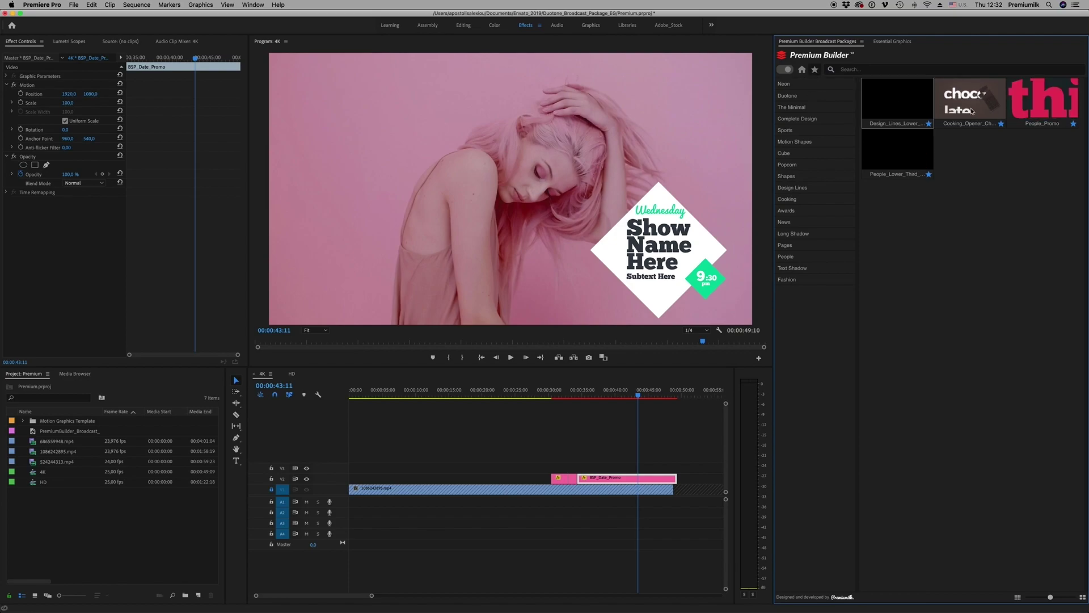
click(929, 174)
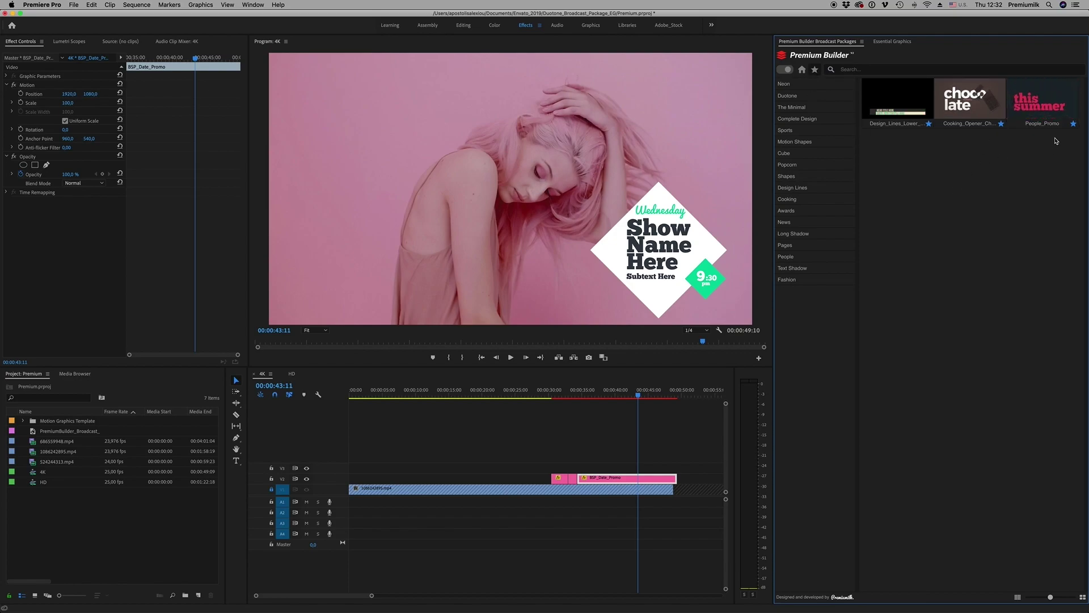
click(802, 235)
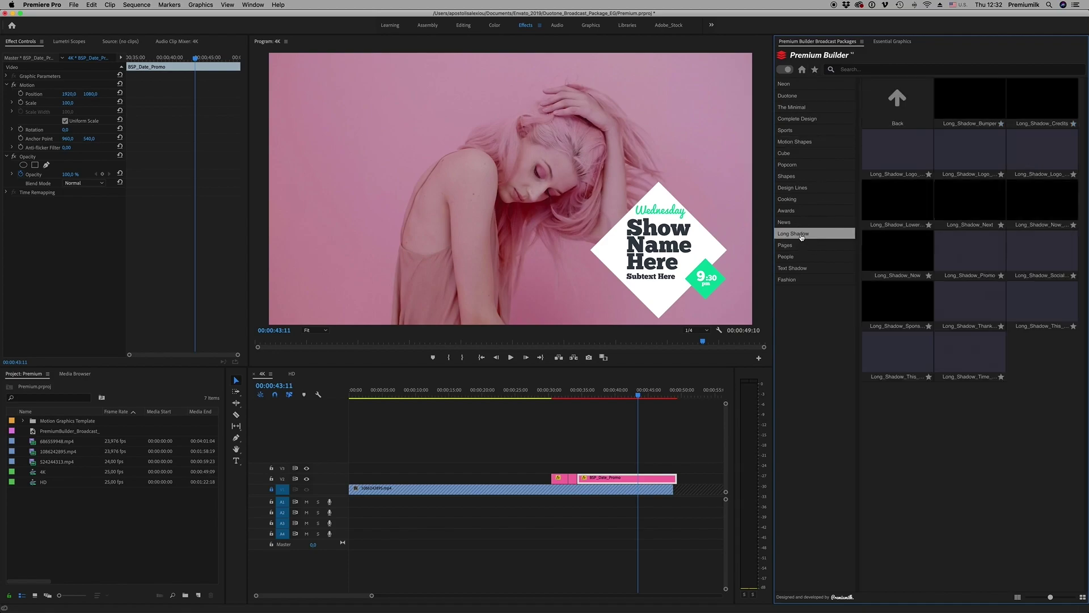
click(929, 226)
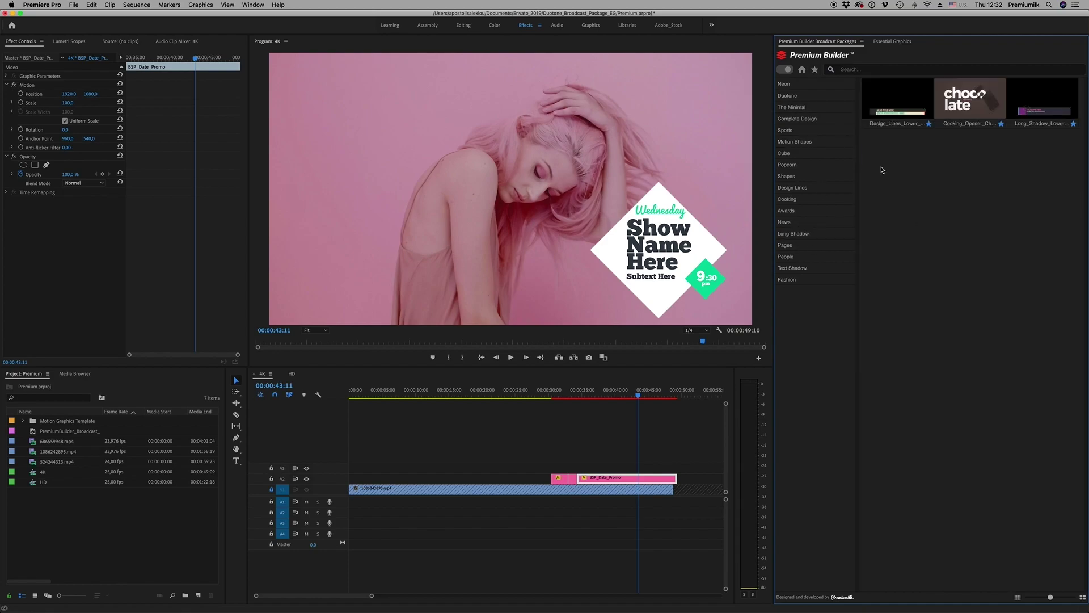
Add Awards_Lower_Third_2 to V2 of the HD sequence at 00:00:08:06 and select it for preview at 00:00:11:22
click(801, 71)
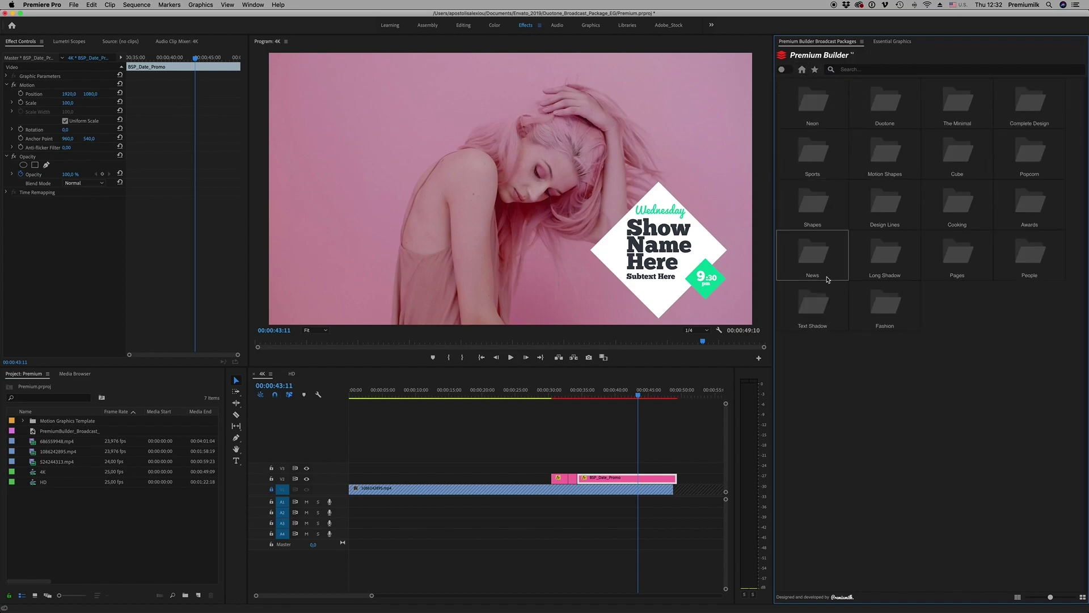
click(785, 70)
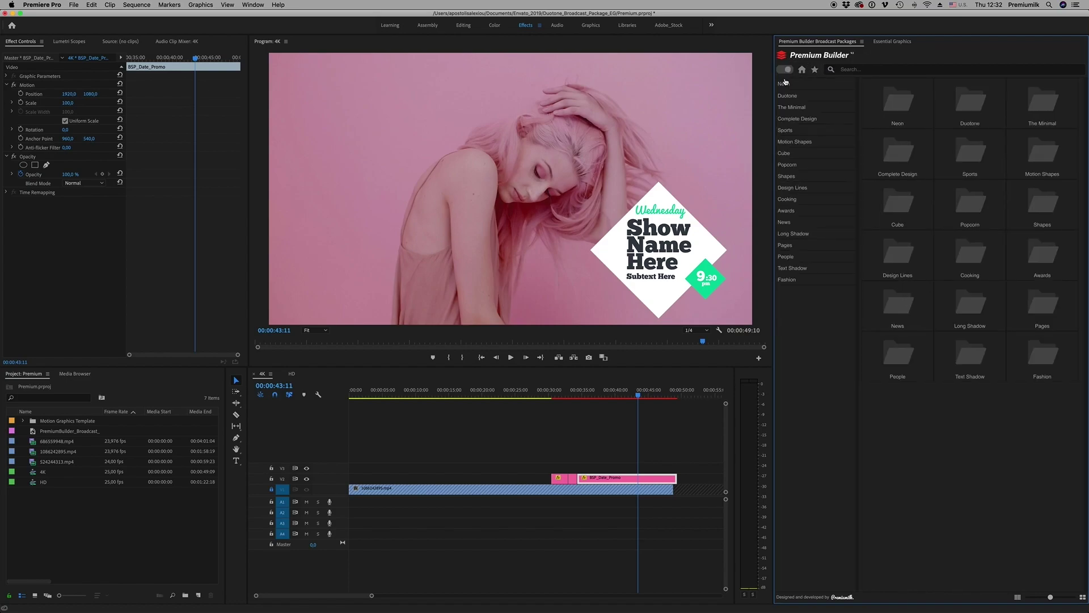
click(798, 211)
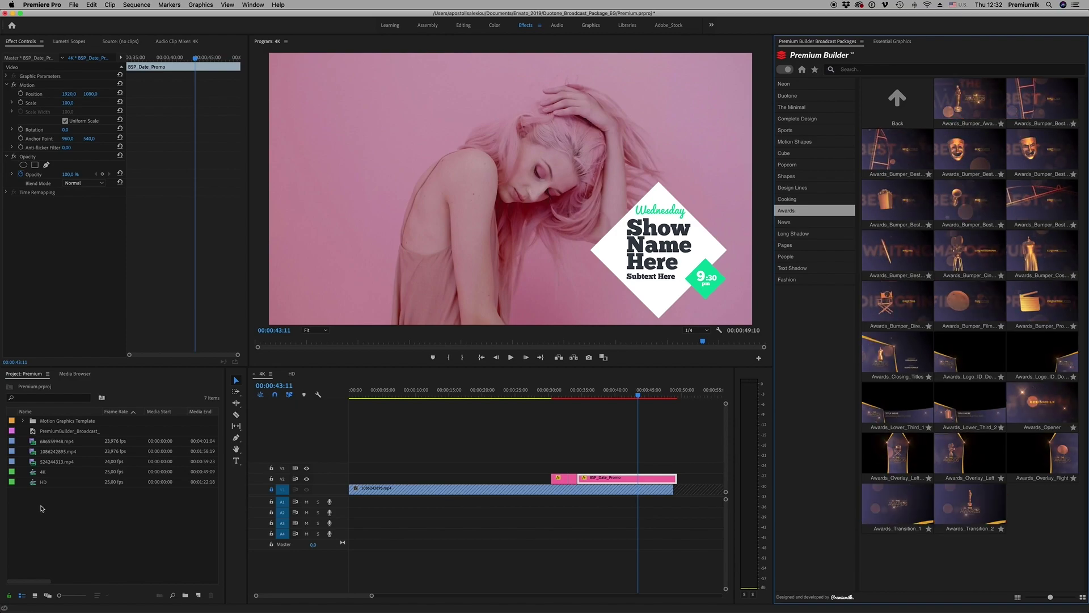
double_click(32, 482)
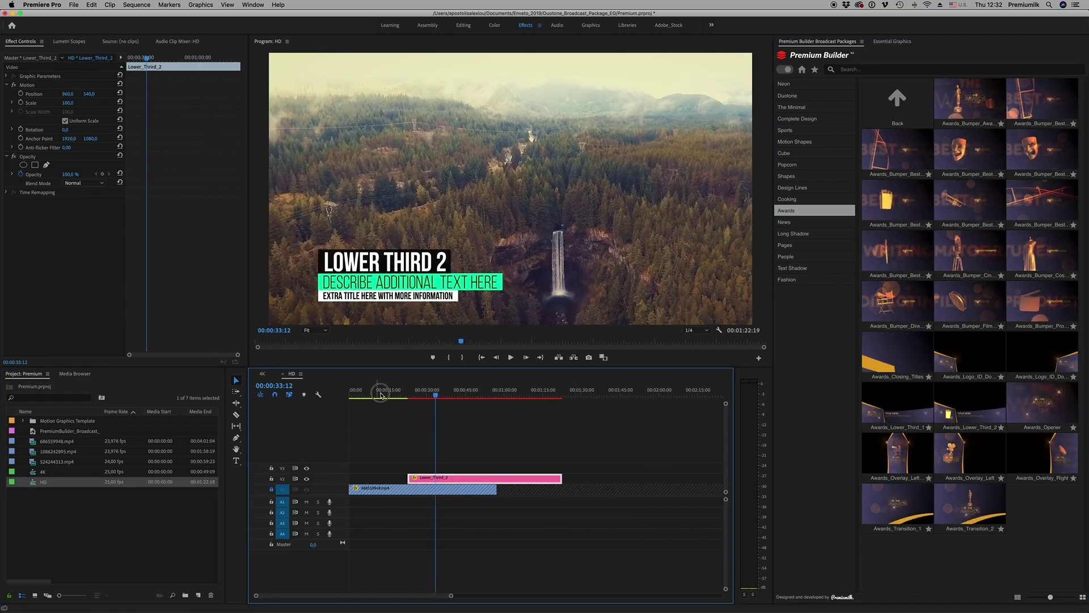
click(371, 397)
click(970, 406)
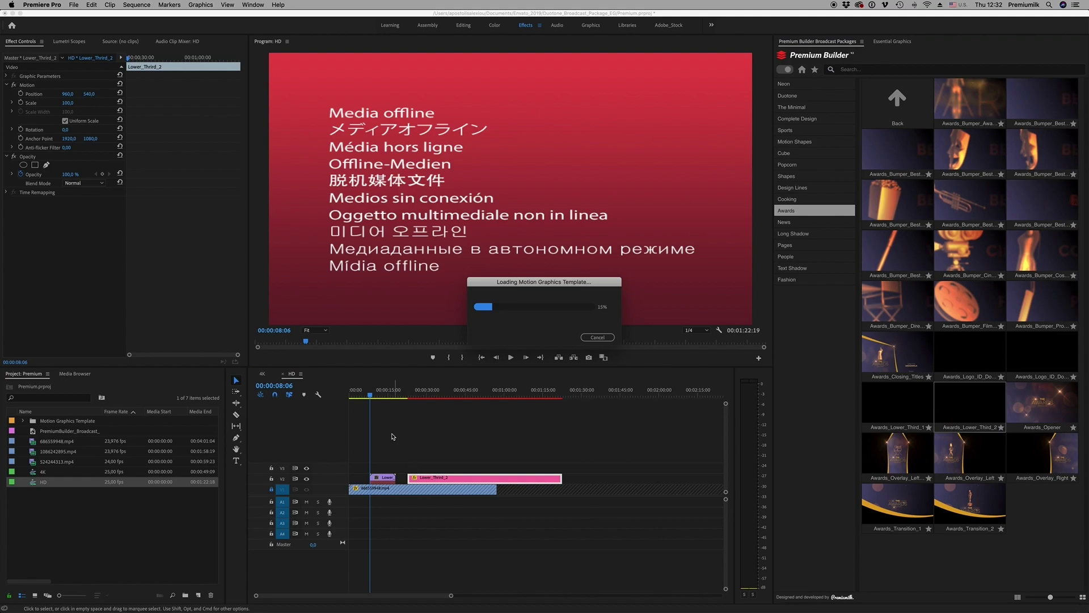
click(378, 395)
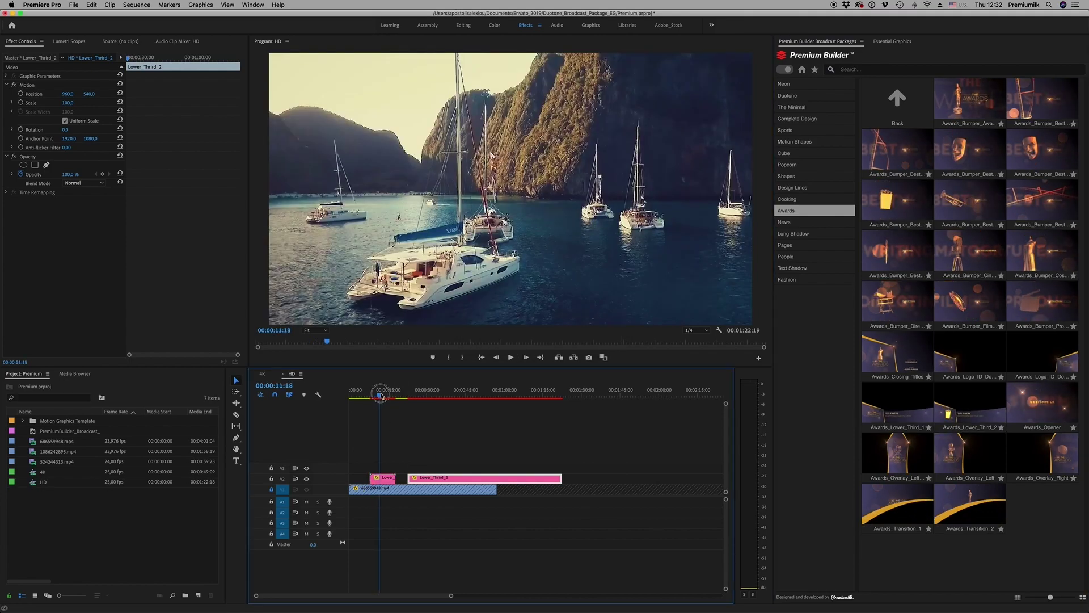
click(388, 482)
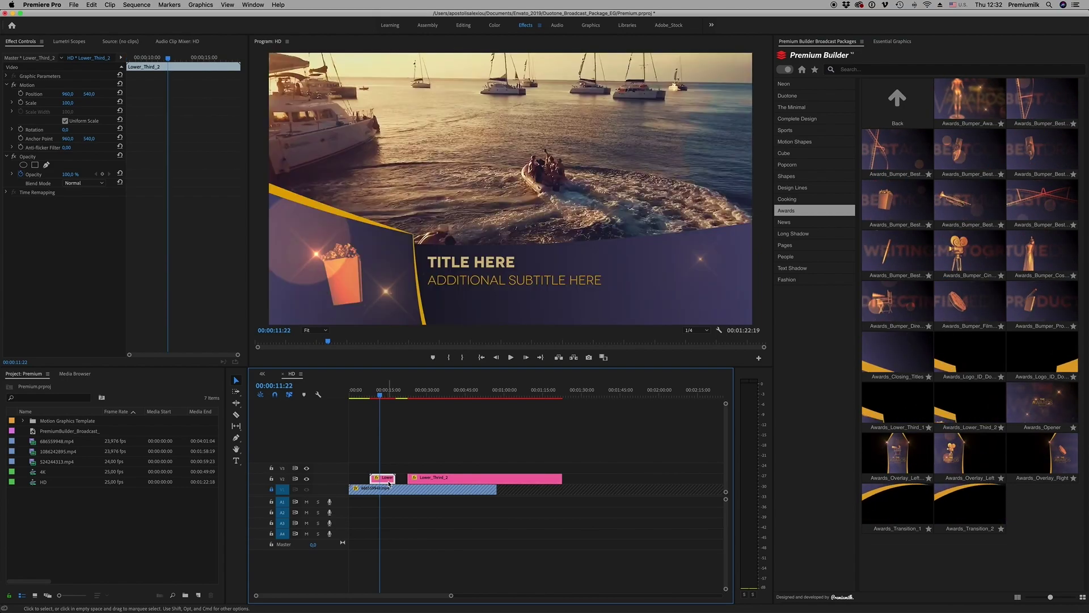
Try shifting the popcorn element of the Awards lower third horizontally through its position property
click(787, 223)
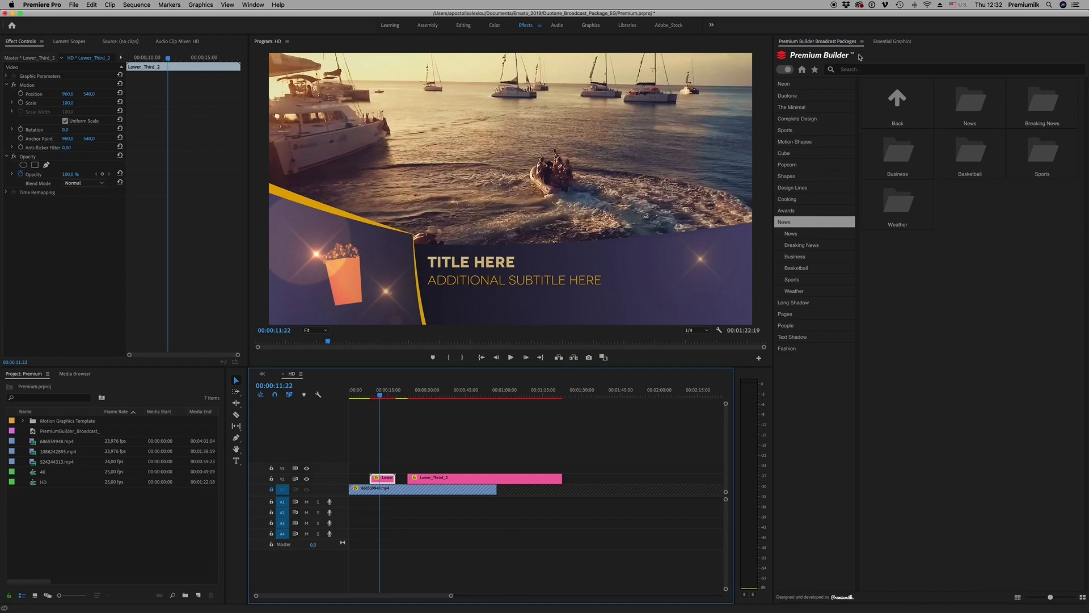
click(892, 41)
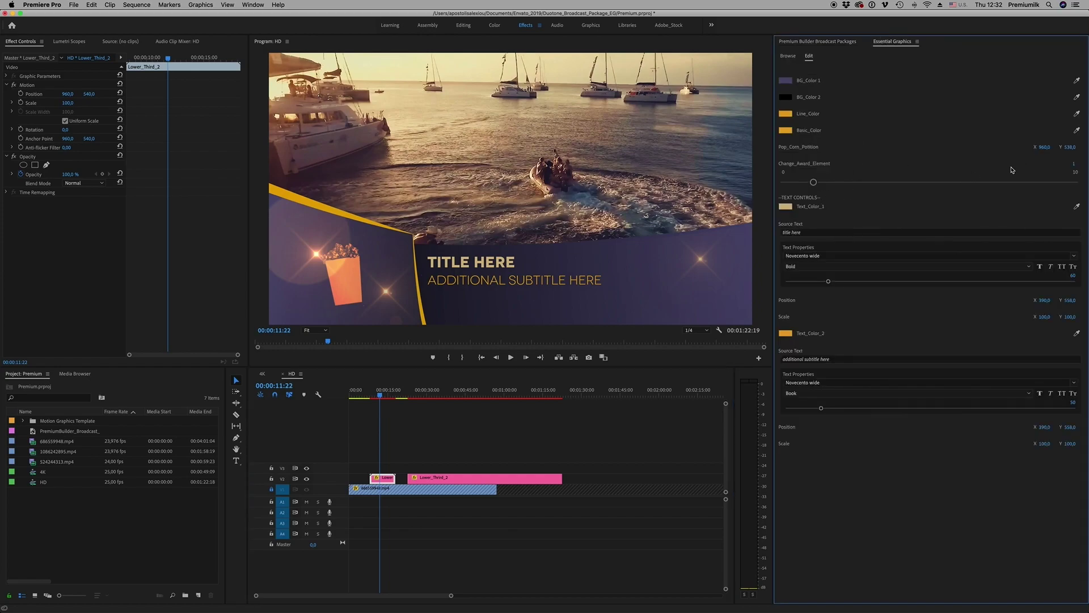
drag(1044, 147, 1055, 154)
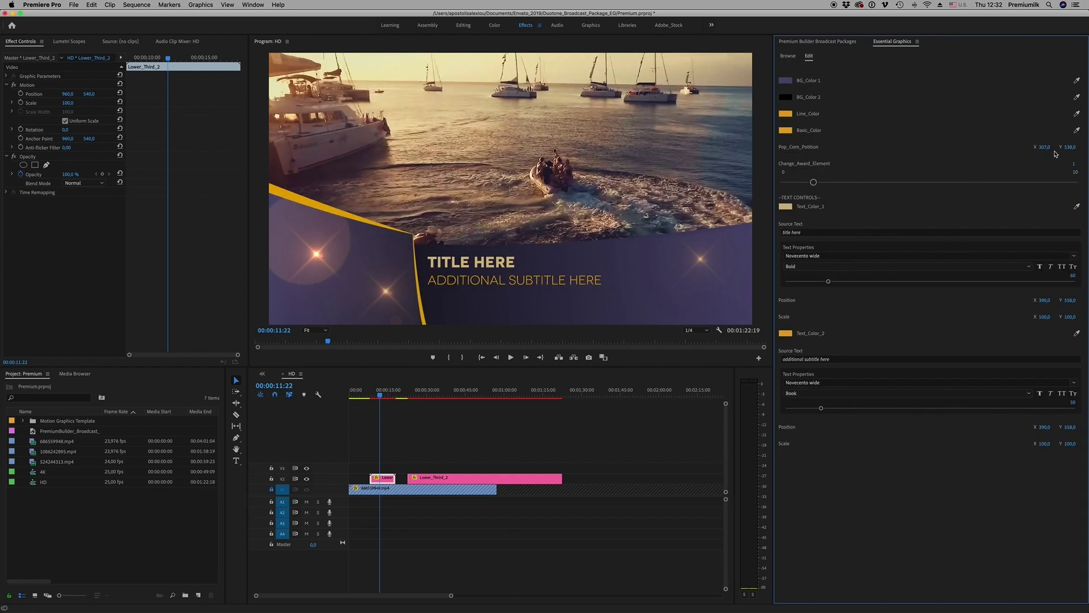
Add the teal Pages_Logo_ID_2 template from the Pages package to V2 of the HD sequence at 00:00:11:22
click(811, 42)
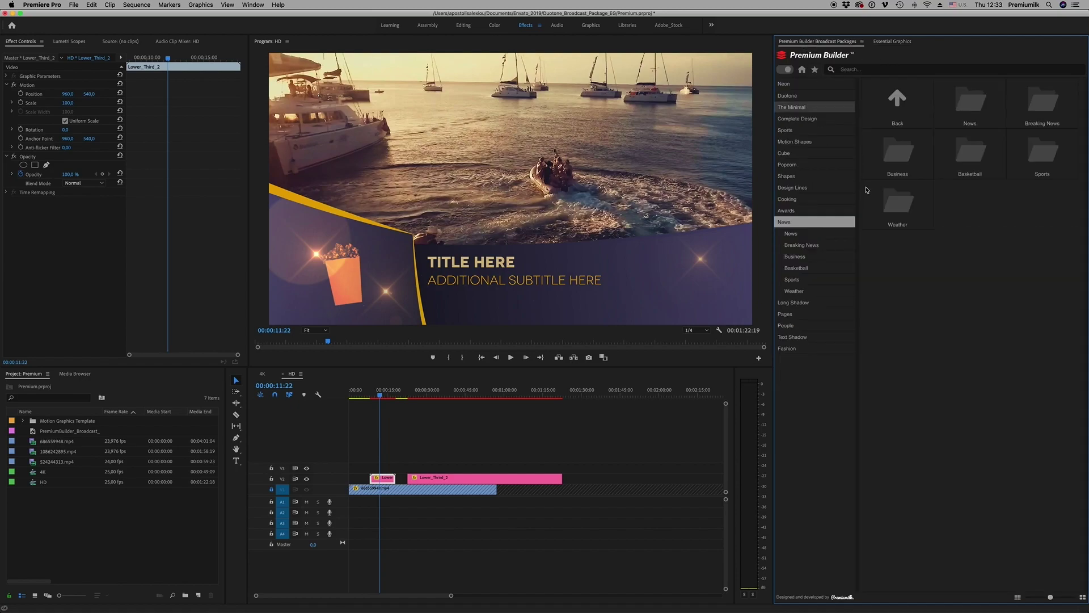
click(797, 235)
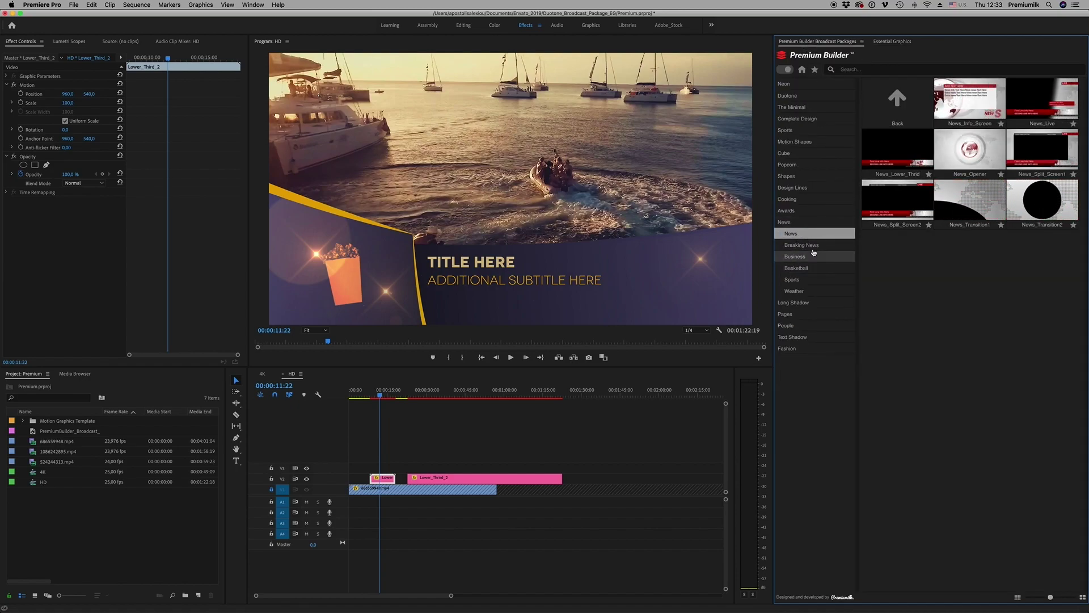
click(785, 223)
click(794, 233)
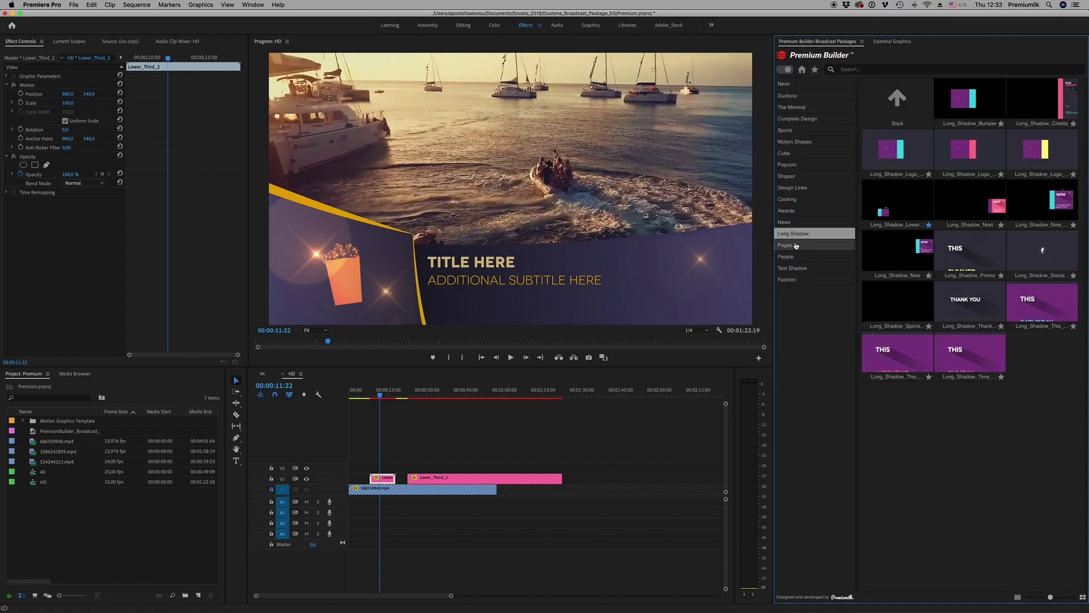
click(797, 246)
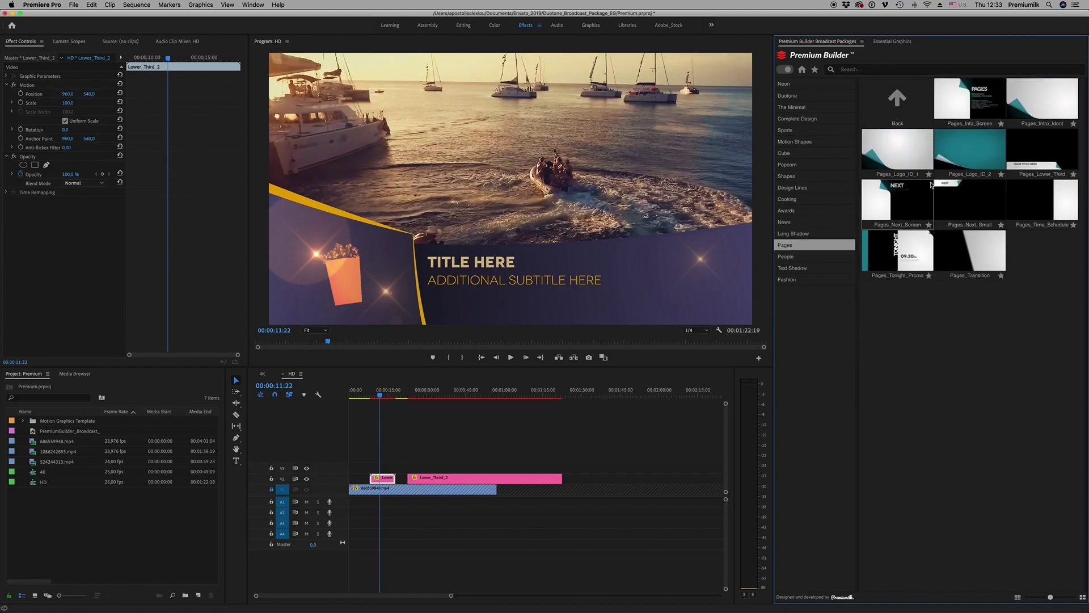
click(960, 162)
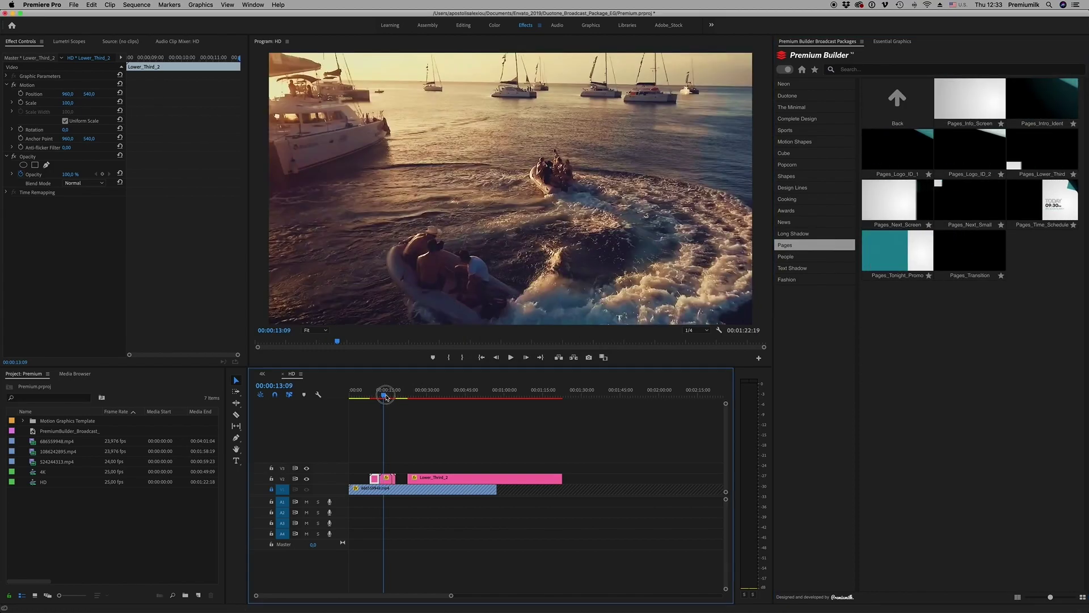
Preview the new Logo_ID_2 clip at 00:00:14:00 and inspect its editable graphic properties
click(387, 396)
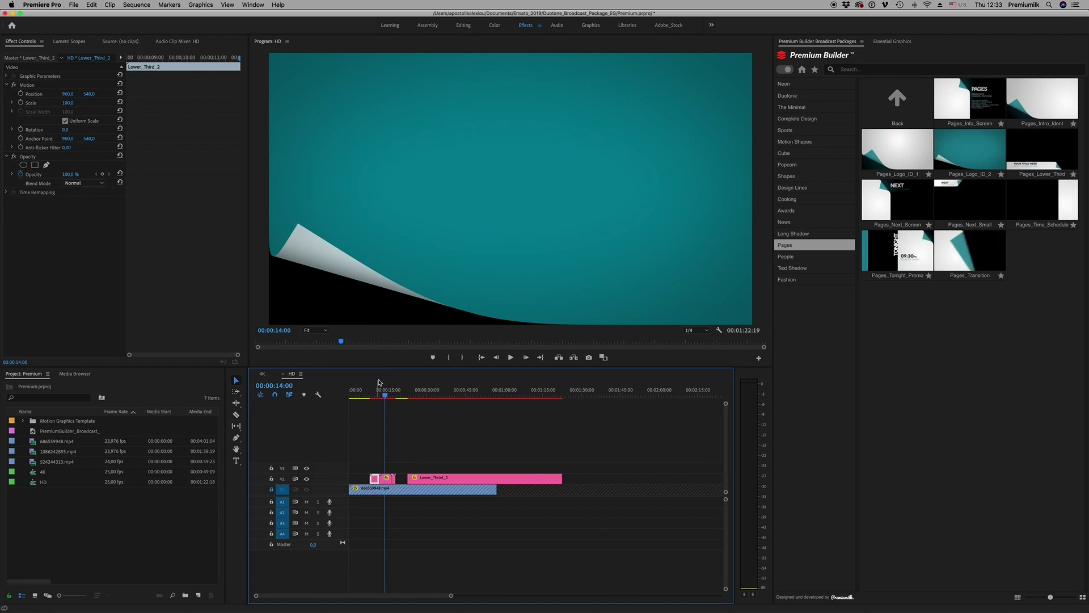
click(388, 480)
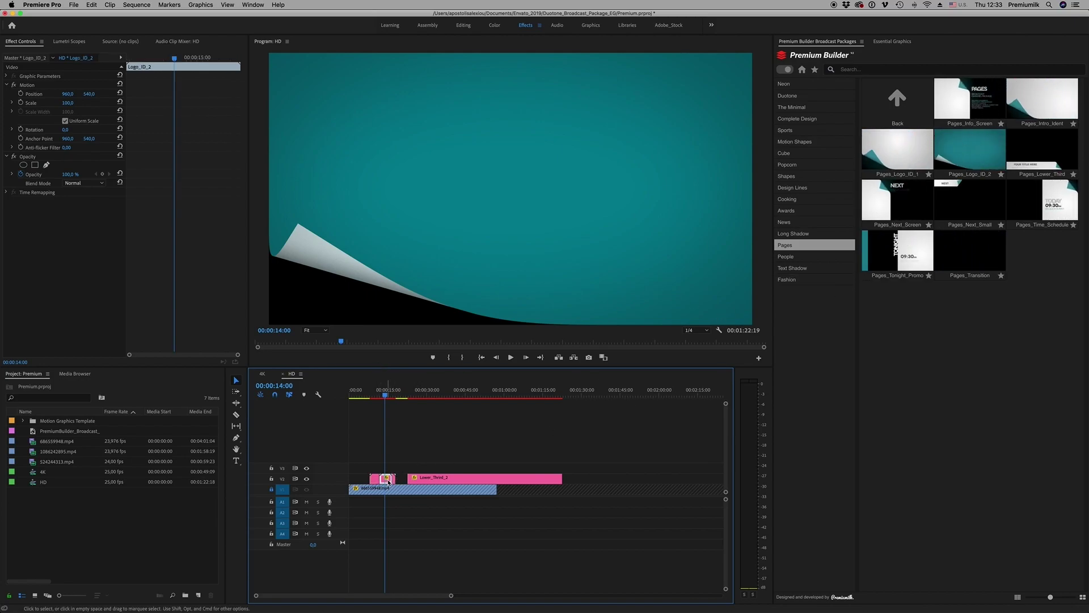
click(892, 41)
click(834, 43)
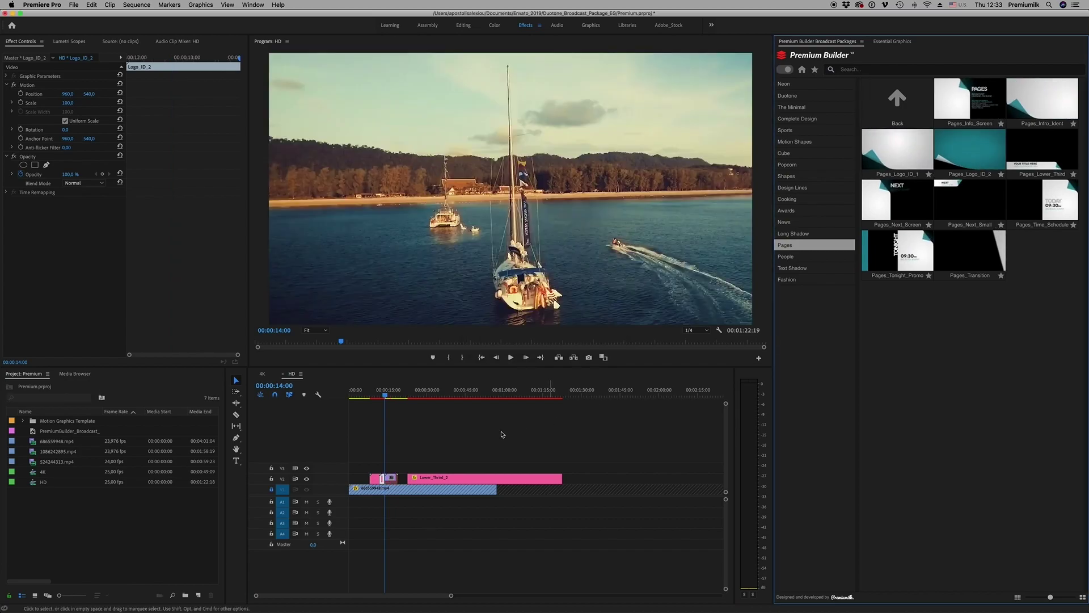
Add Pages_Logo_ID_1 to V2 at 00:00:14:00 and inspect the clip's graphic properties at 00:00:16:12
click(392, 392)
click(391, 478)
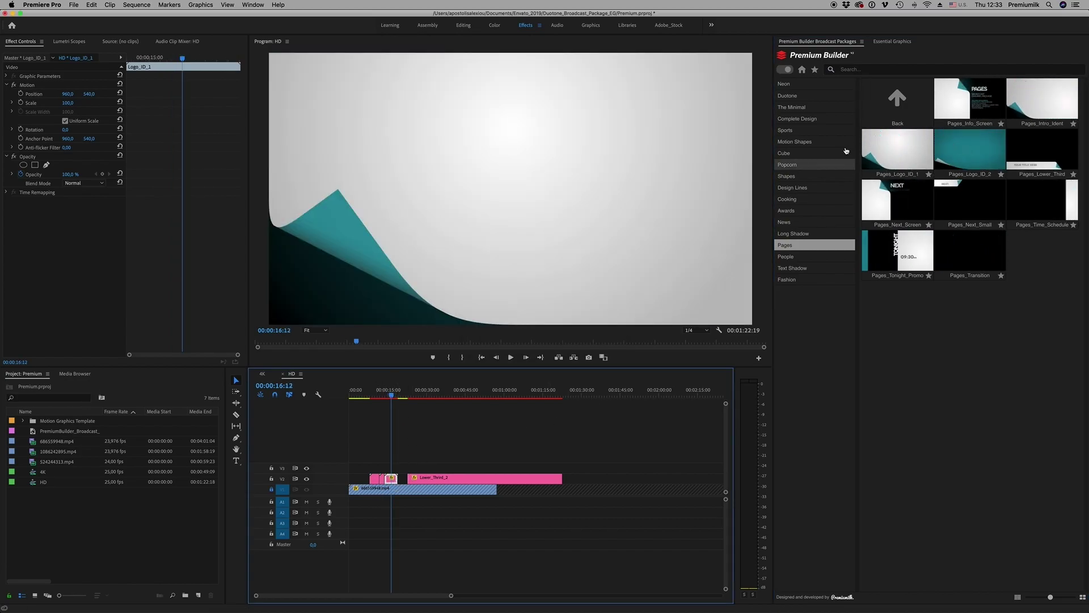
click(896, 43)
click(837, 43)
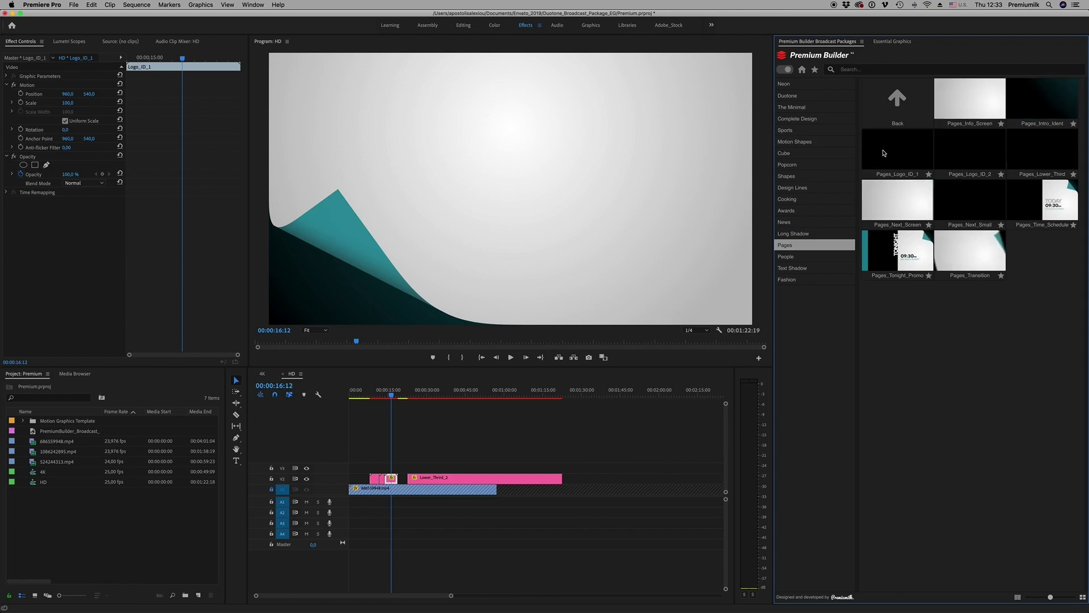
Add Pages_Intro_Ident to V2 at 00:00:16:12, and set its BG_Opacity to 0 while previewing at 00:00:18:07
click(396, 392)
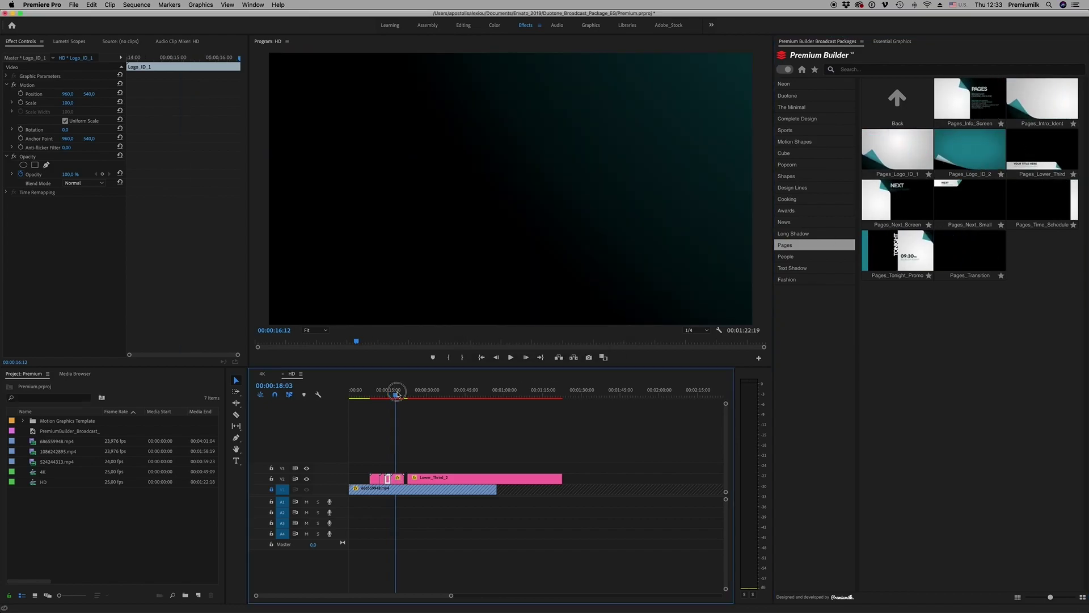
click(398, 478)
click(880, 43)
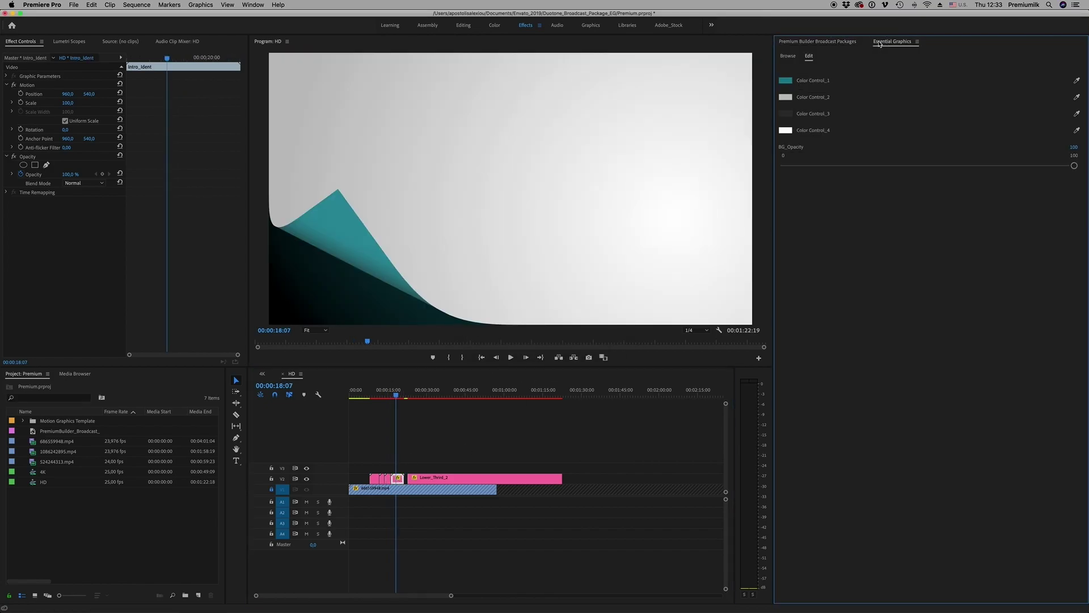
drag(976, 173, 764, 167)
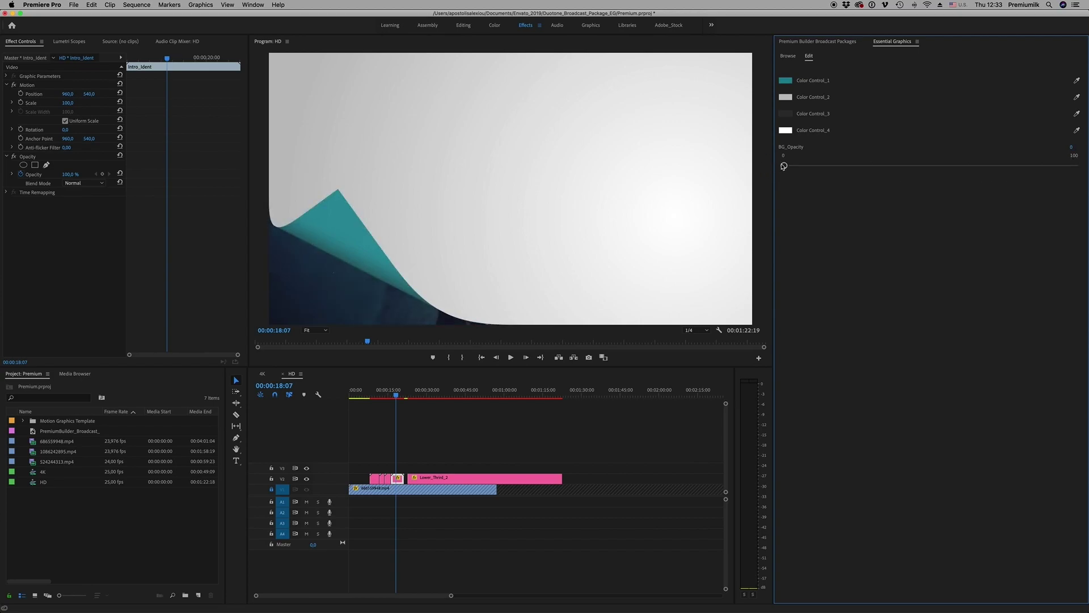
Add People_Date_Woman from the People package to V2 of the HD sequence at 00:00:18:07
click(818, 43)
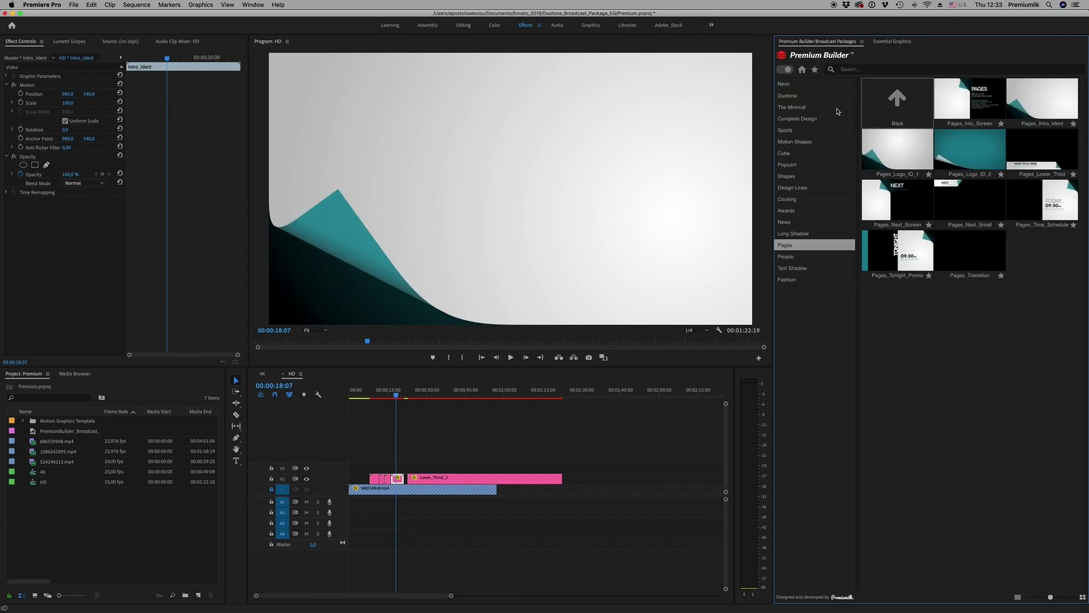
click(800, 256)
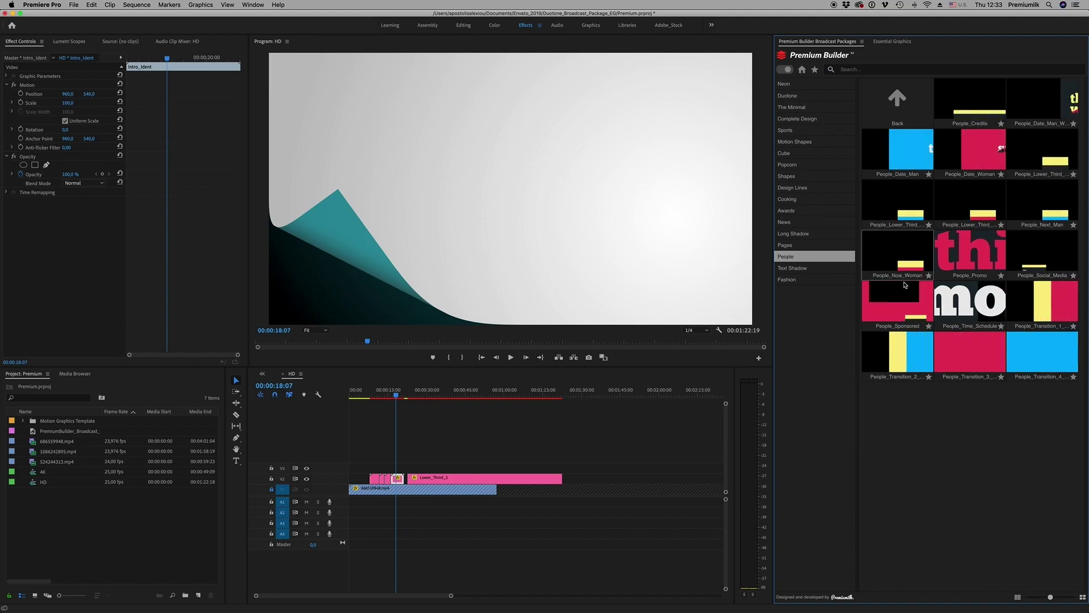
drag(975, 161, 420, 480)
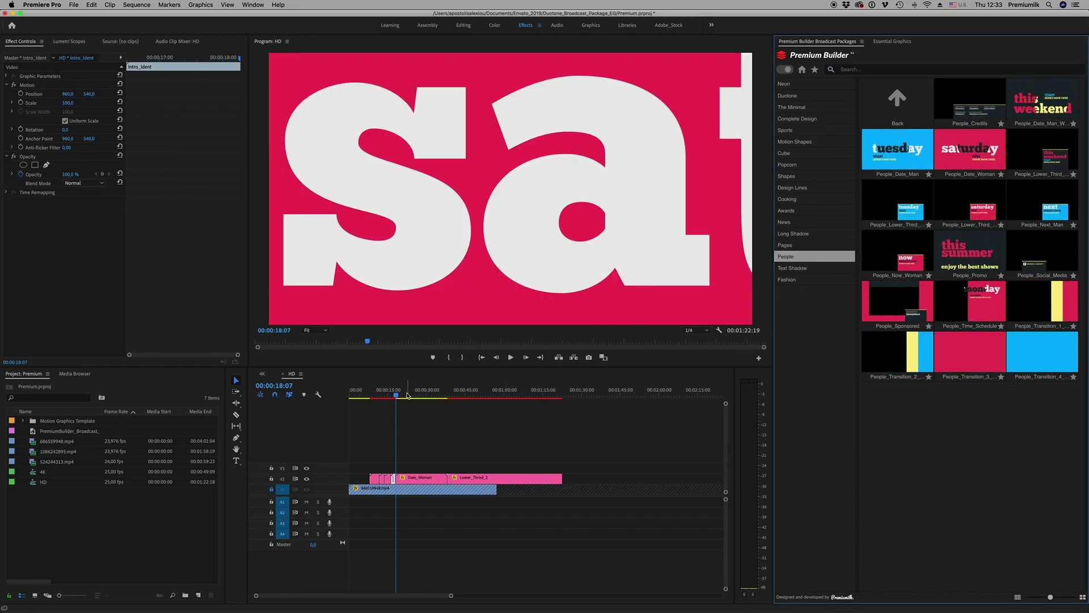
Preview the Date_Woman clip at 00:00:34:15 and set its Color_5 to bright green
click(419, 480)
drag(423, 391, 438, 394)
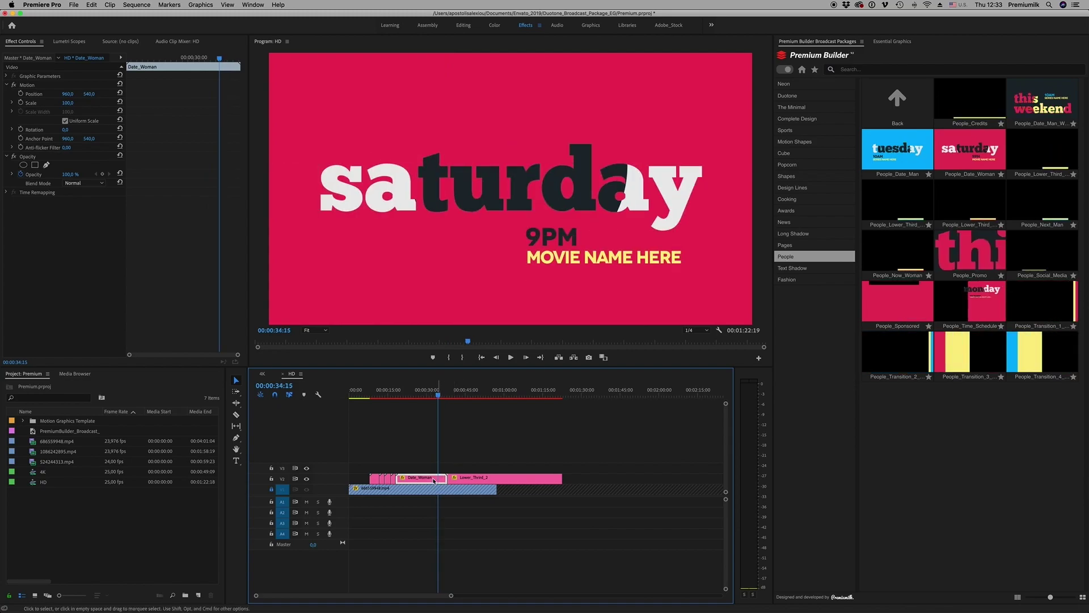
click(894, 43)
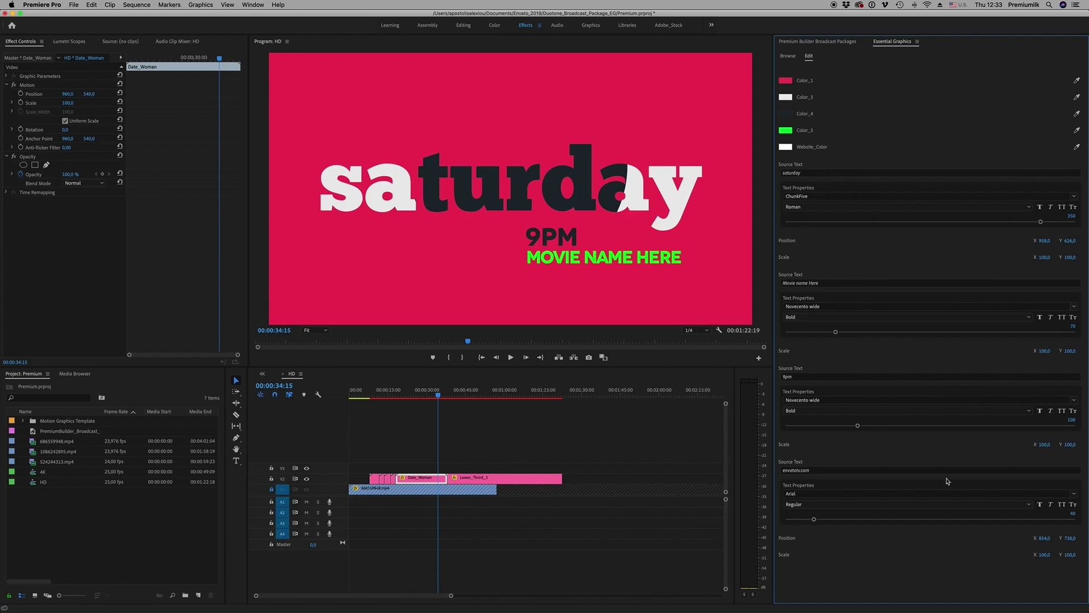
click(839, 42)
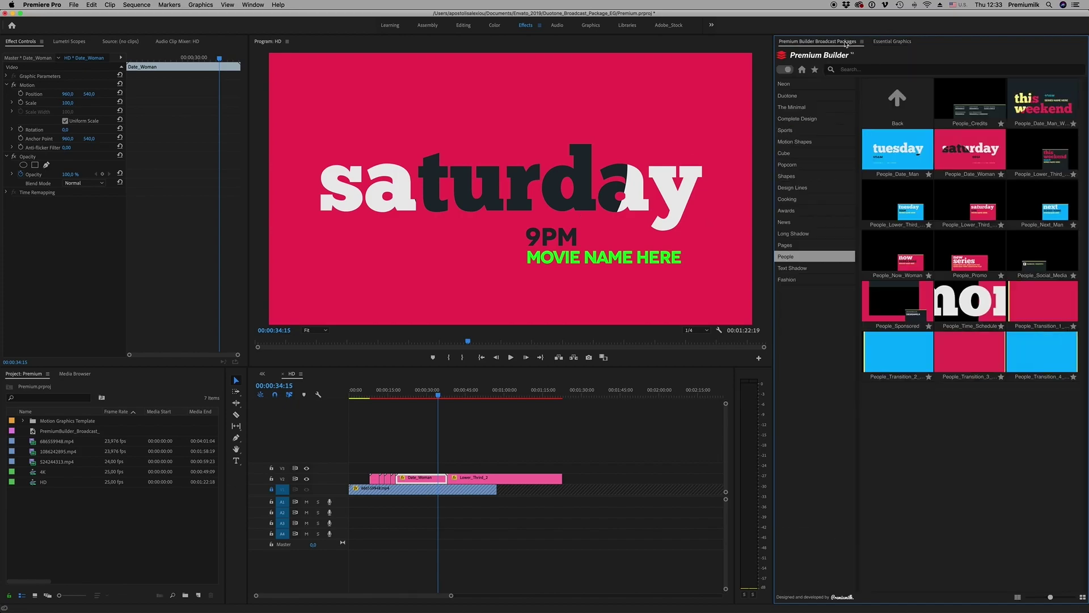
Add the red logo animation from The Minimal package to the HD sequence at 00:00:34:15
click(800, 96)
click(802, 107)
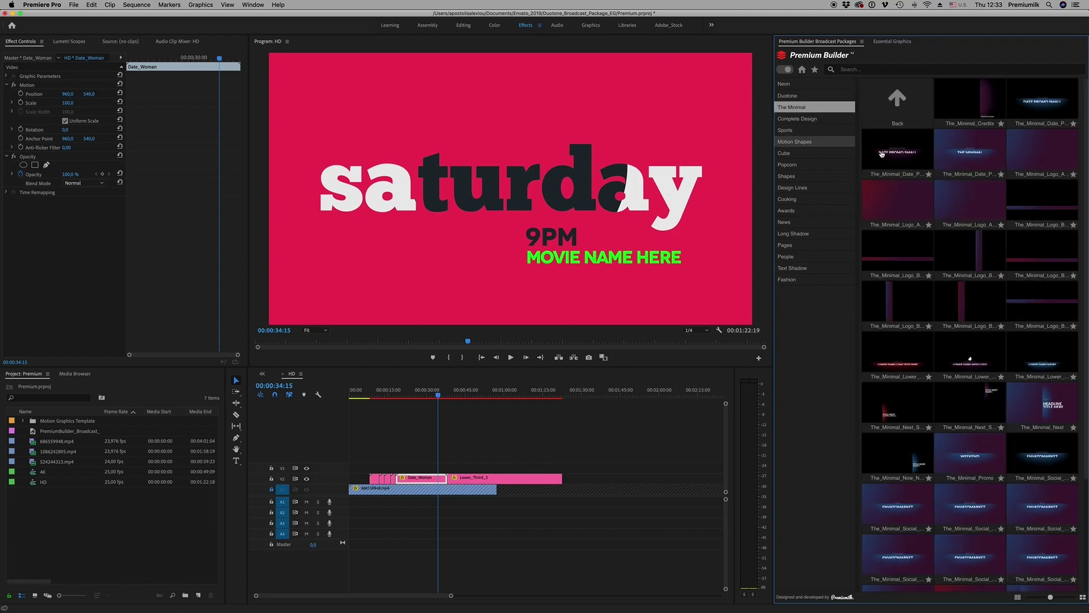
click(901, 211)
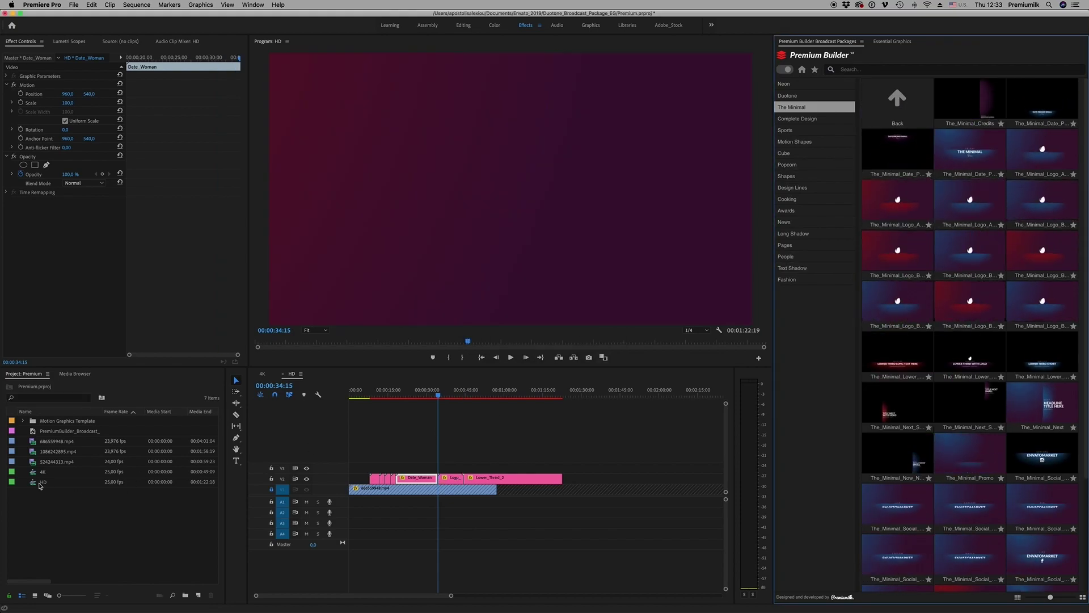
Add the blue Logo_Animation_3 template from The Minimal package to the 4K sequence at 00:00:43:11 and preview it up to 00:00:47:06
double_click(35, 475)
click(965, 207)
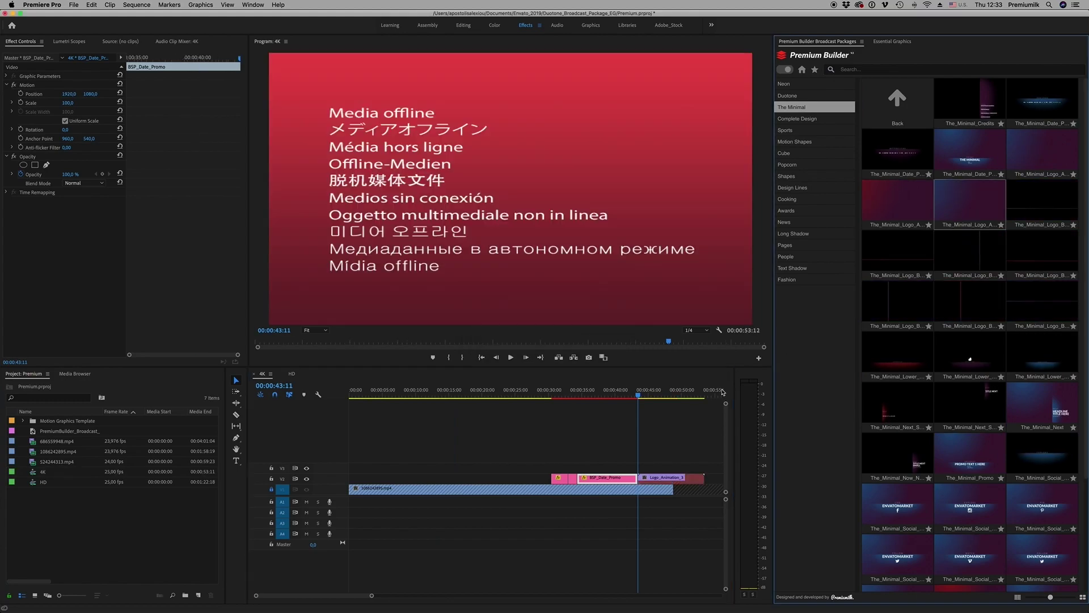
click(653, 391)
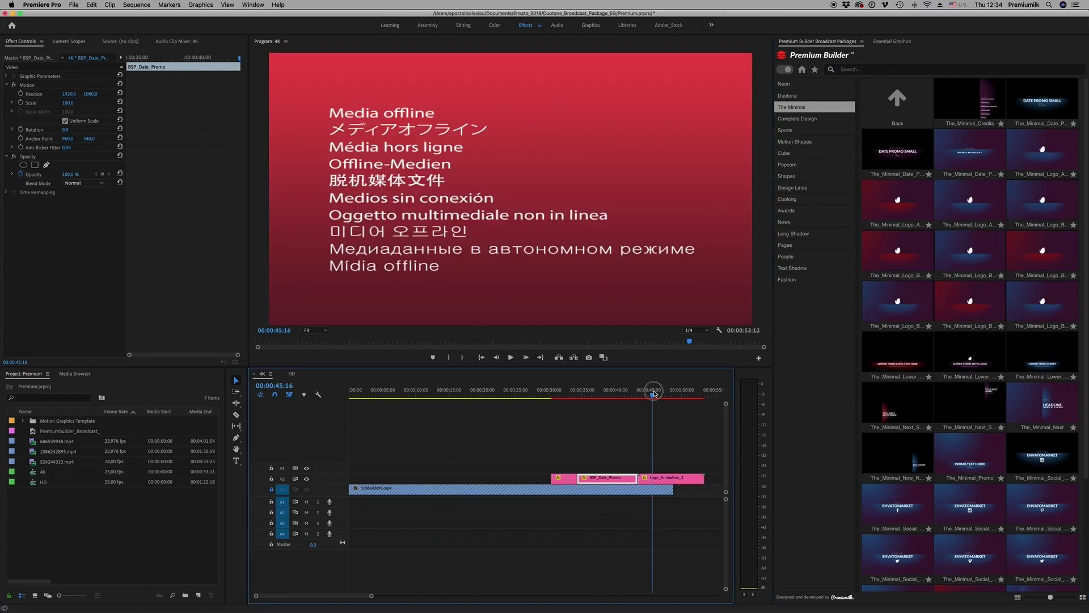
click(670, 479)
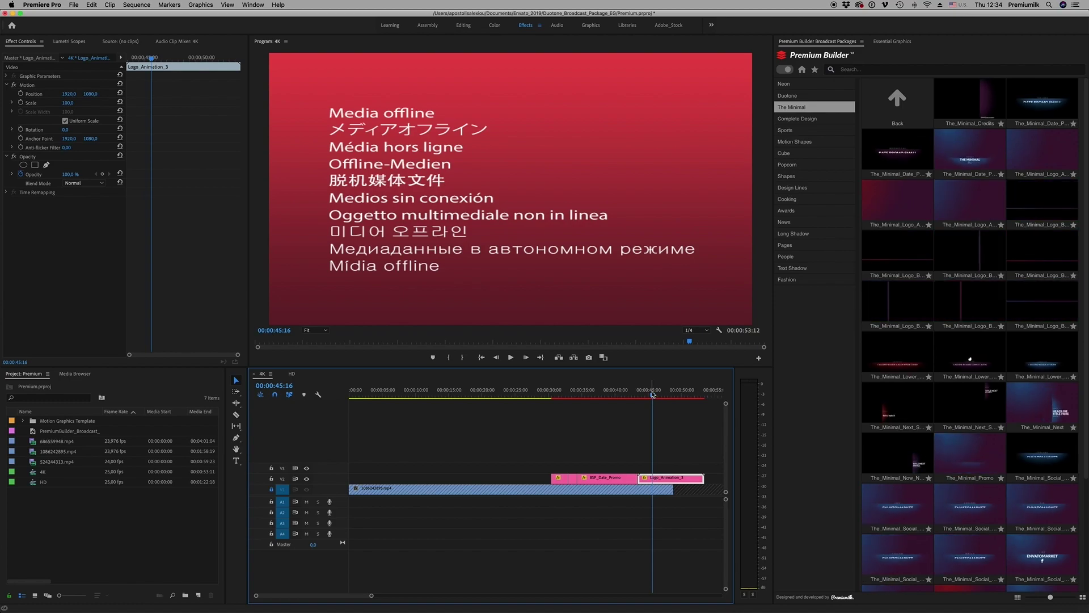
click(654, 396)
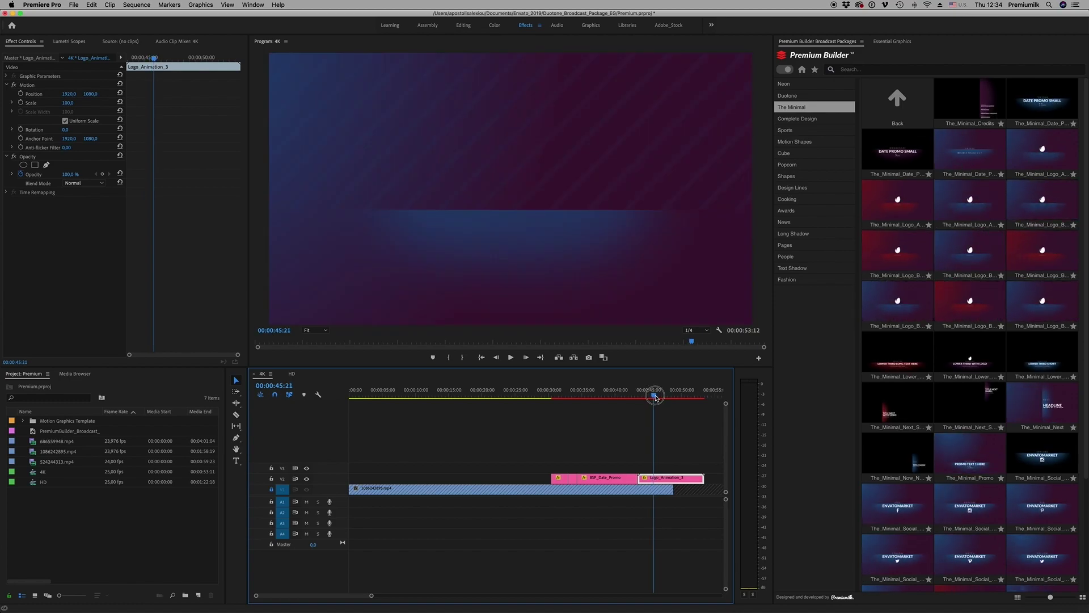
click(663, 395)
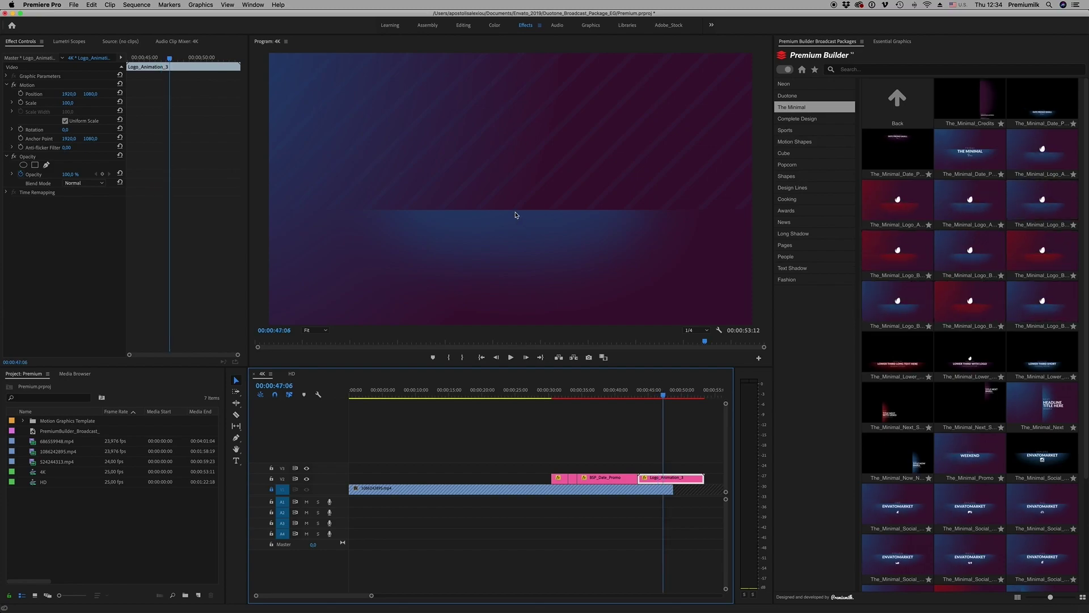
Add The Minimal lower third with logo to the 4K sequence at 00:00:47:06 and show its graphic properties at 00:00:48:05
click(968, 357)
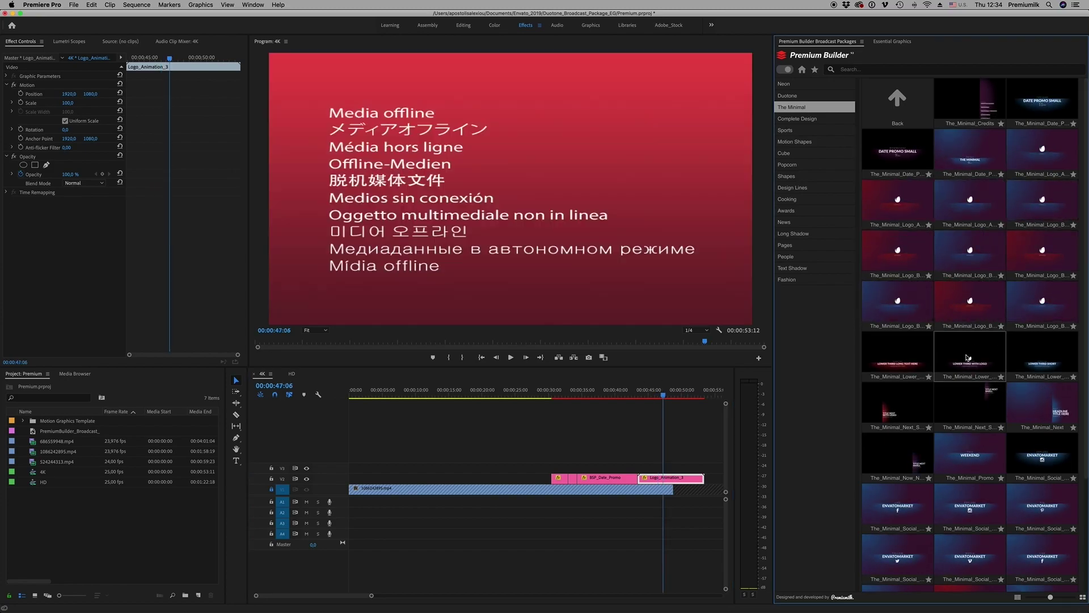
click(672, 396)
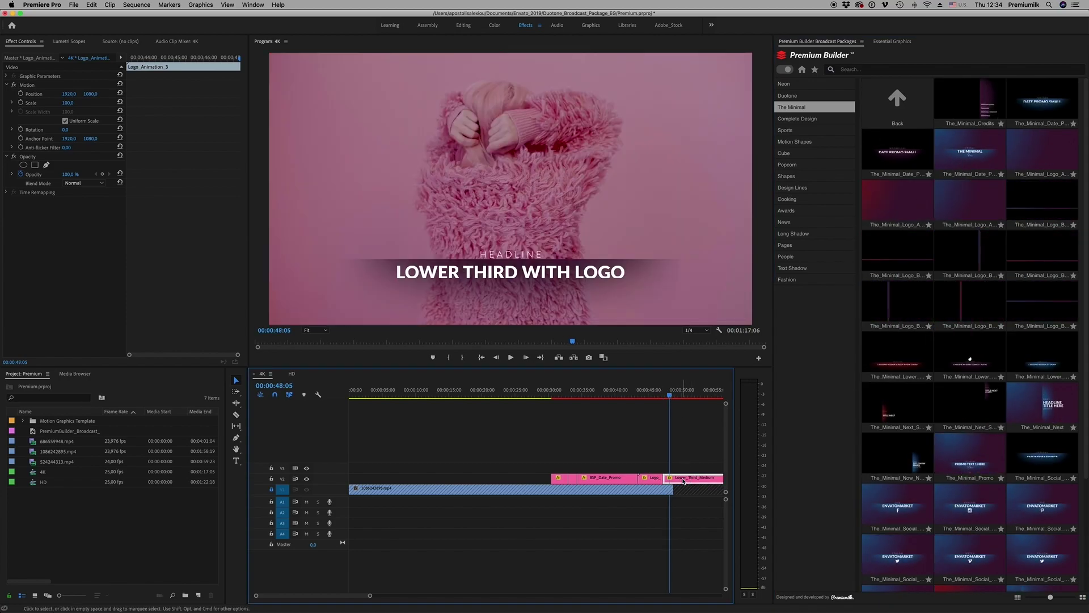
click(683, 481)
click(892, 41)
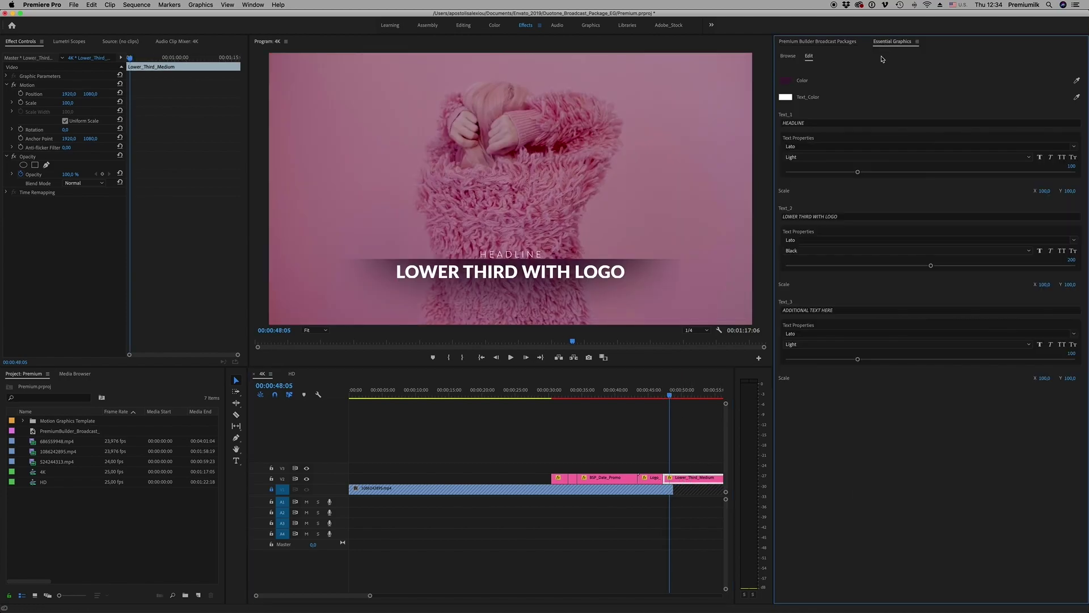
Try a green Color on the Lower_Third_Medium clip
click(786, 81)
click(566, 179)
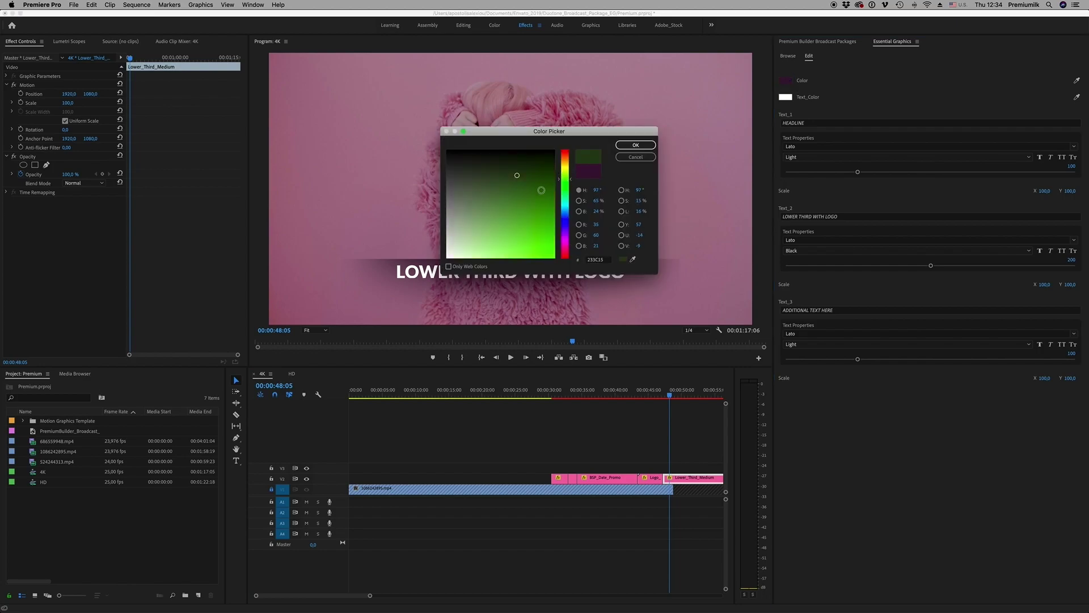
click(646, 146)
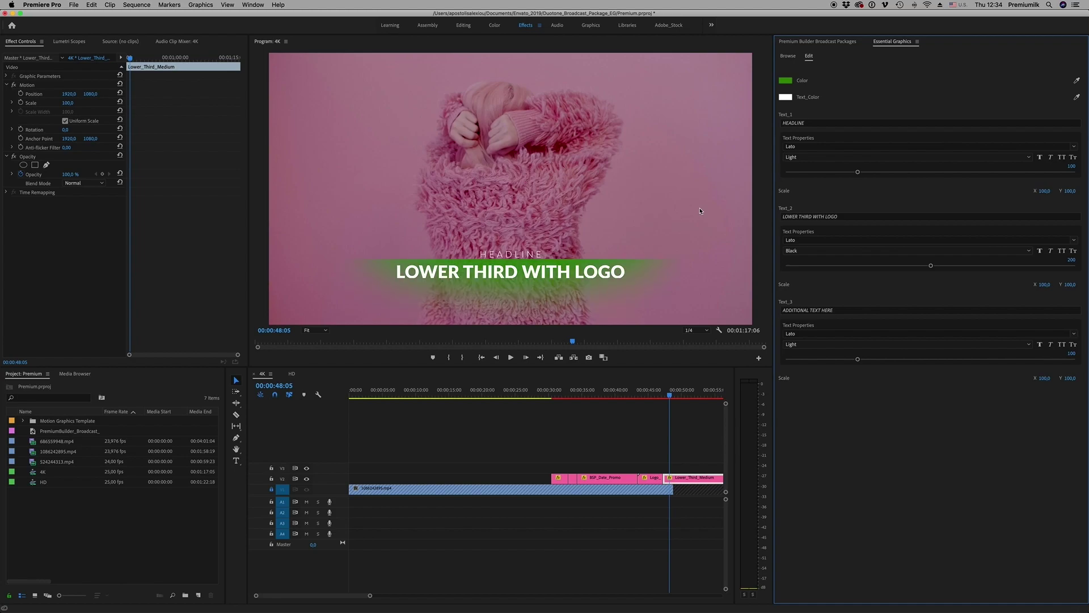
Change the Lower_Third_Medium clip's Color to cyan
click(787, 82)
mouse_move(566, 187)
mouse_down()
mouse_move(566, 218)
mouse_move(568, 208)
mouse_up()
click(645, 147)
Return to the overview of all broadcast packages and search the templates for "lower"
click(828, 42)
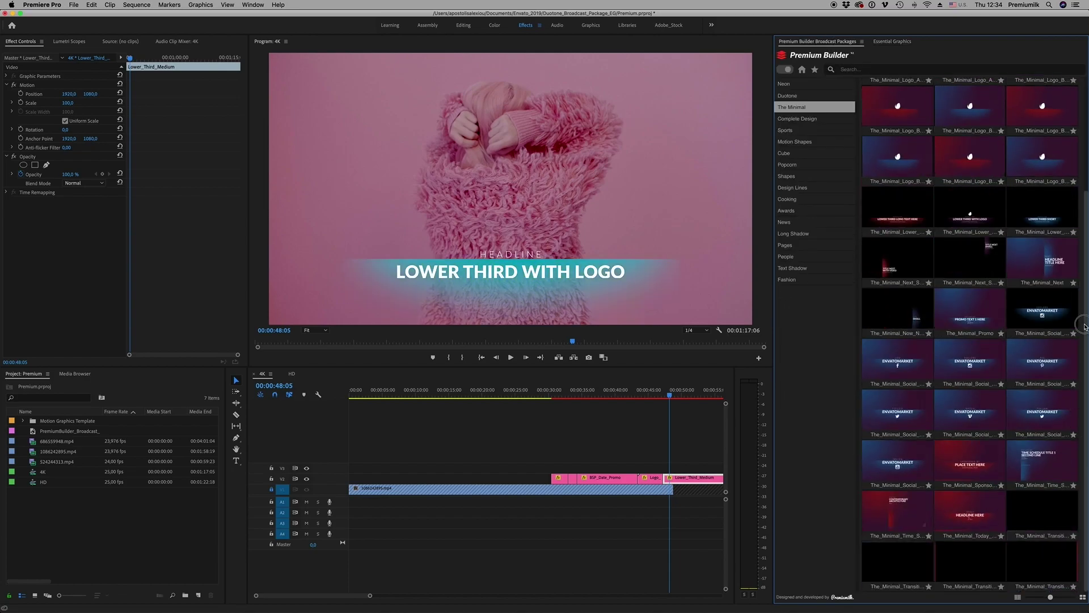
click(810, 85)
click(802, 70)
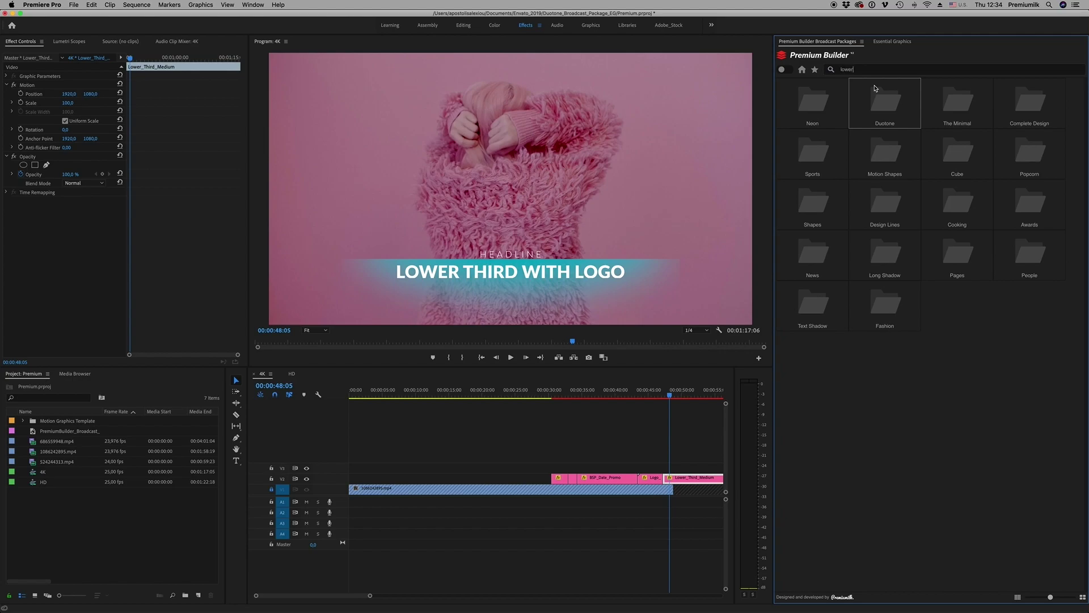
key(Return)
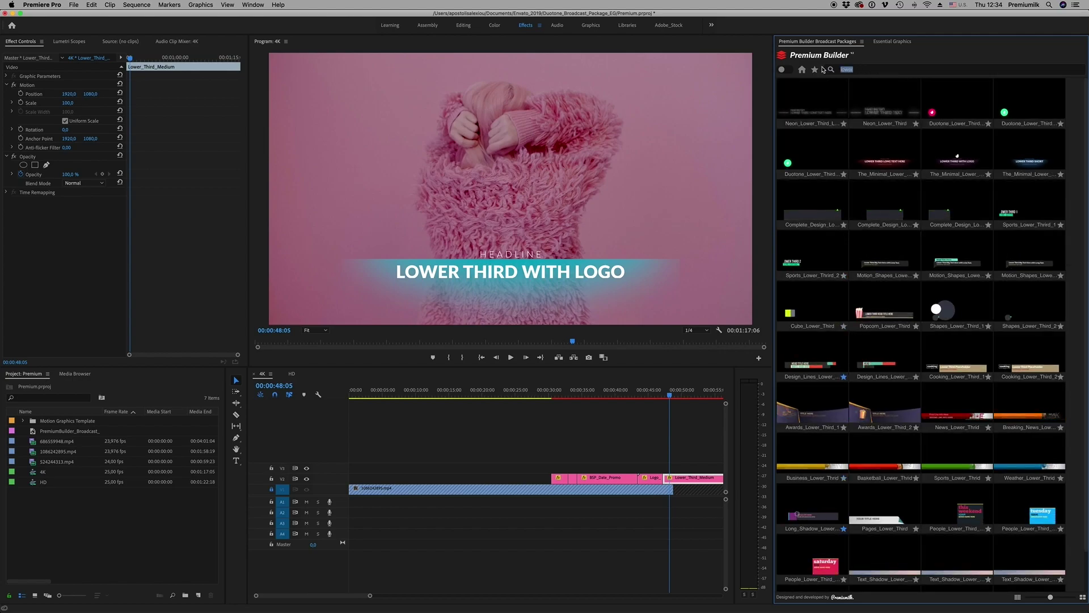
Search all broadcast packages for "credits" templates
text(cred)
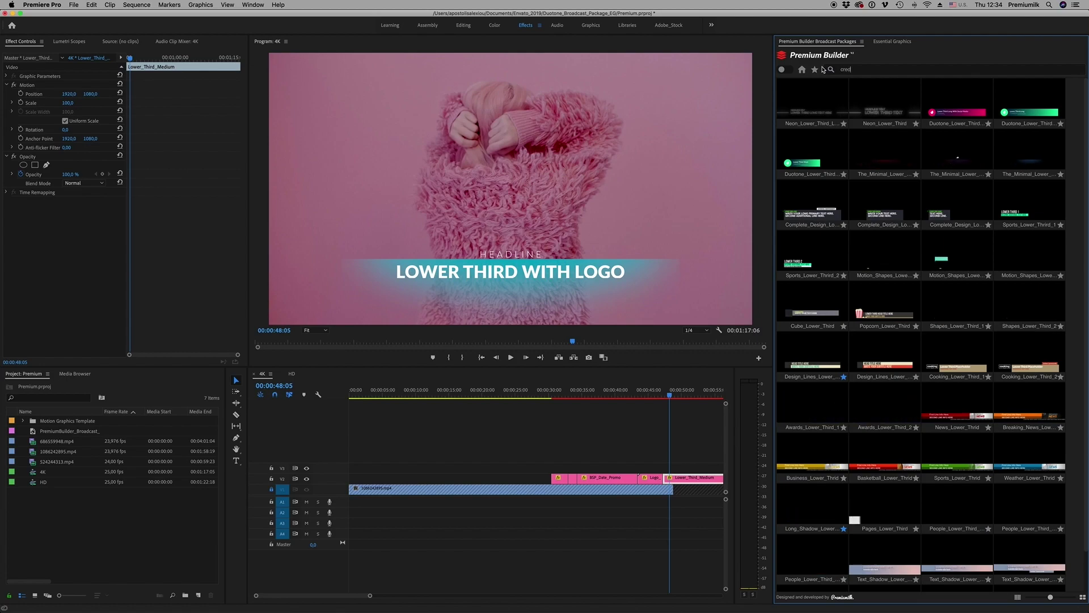
text(its)
key(Return)
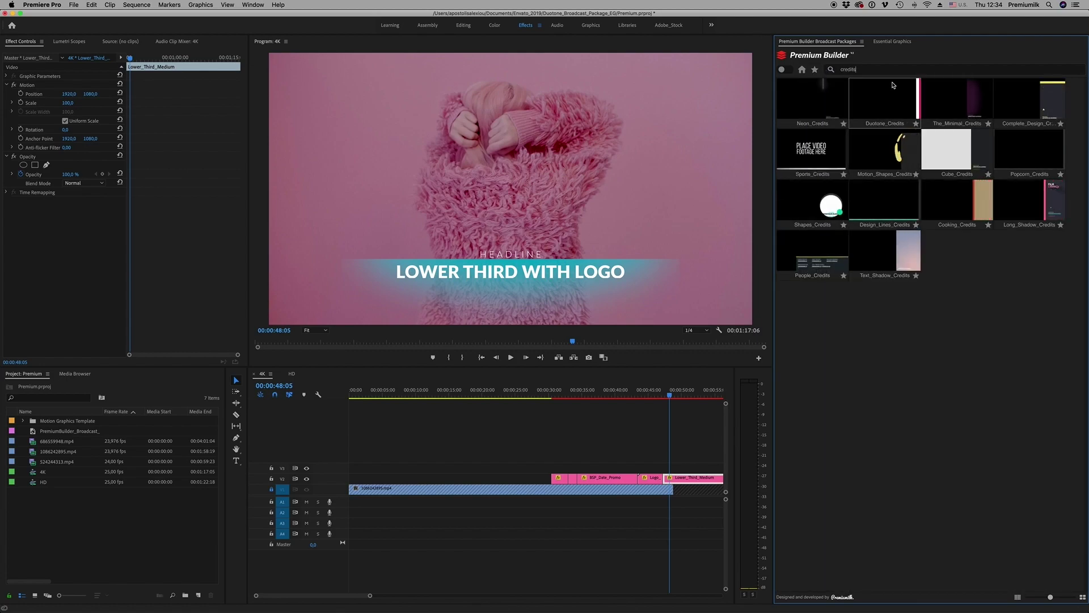
Replace the template search term with "promo" and run the search
drag(859, 69, 822, 70)
text(p)
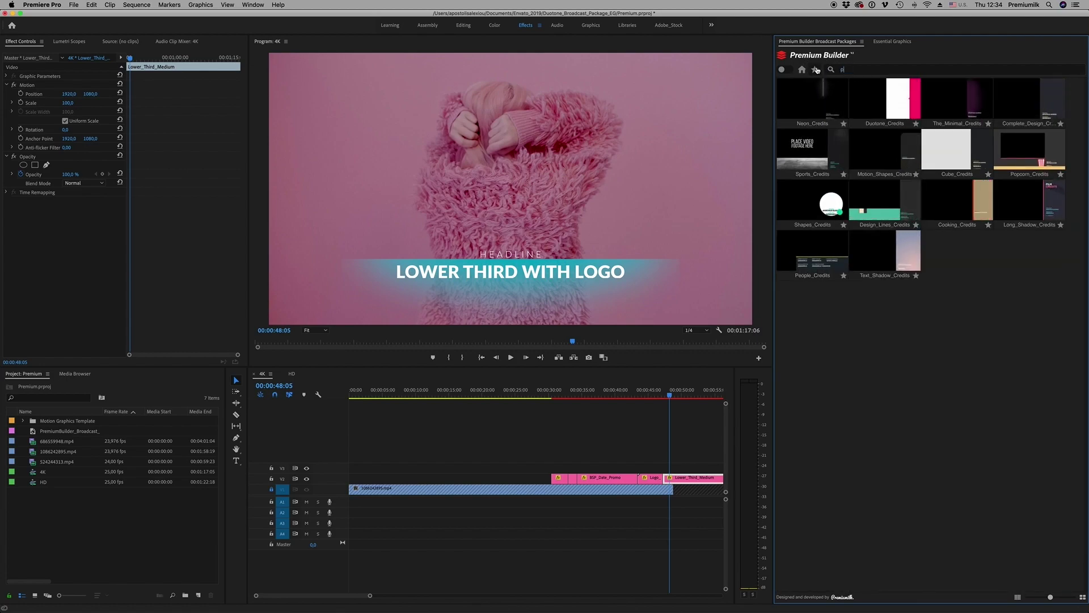
text(romo)
key(Return)
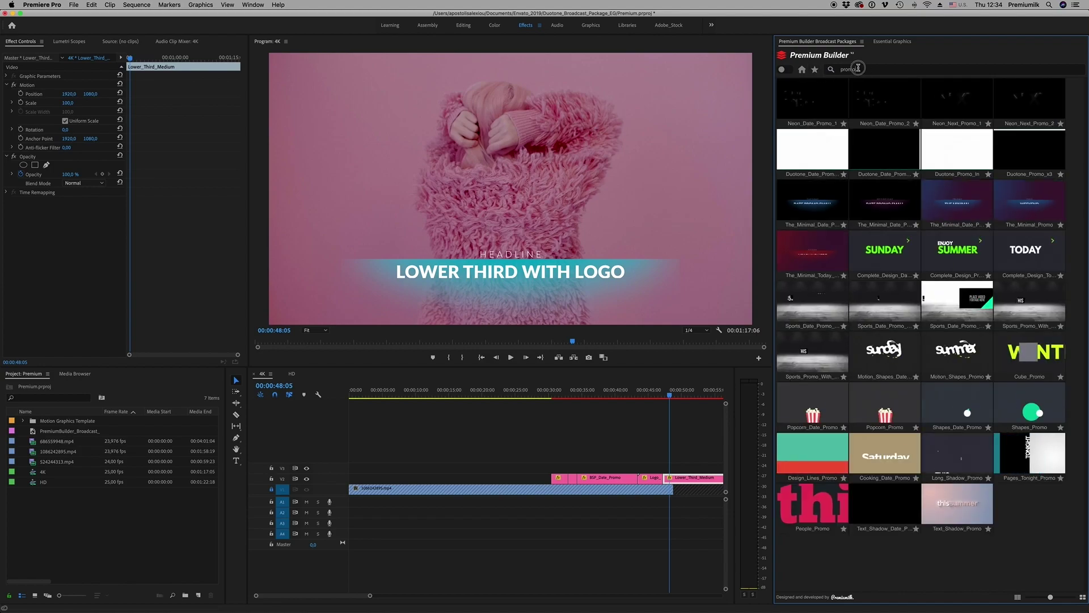
Search all broadcast packages for "social" templates
drag(860, 69, 826, 67)
text(social)
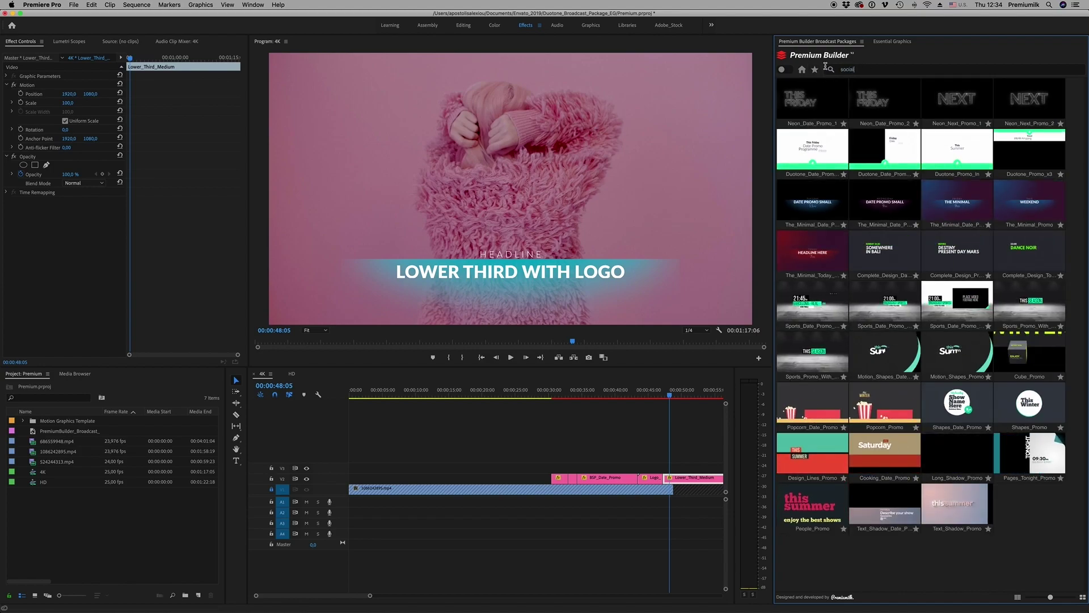
key(Return)
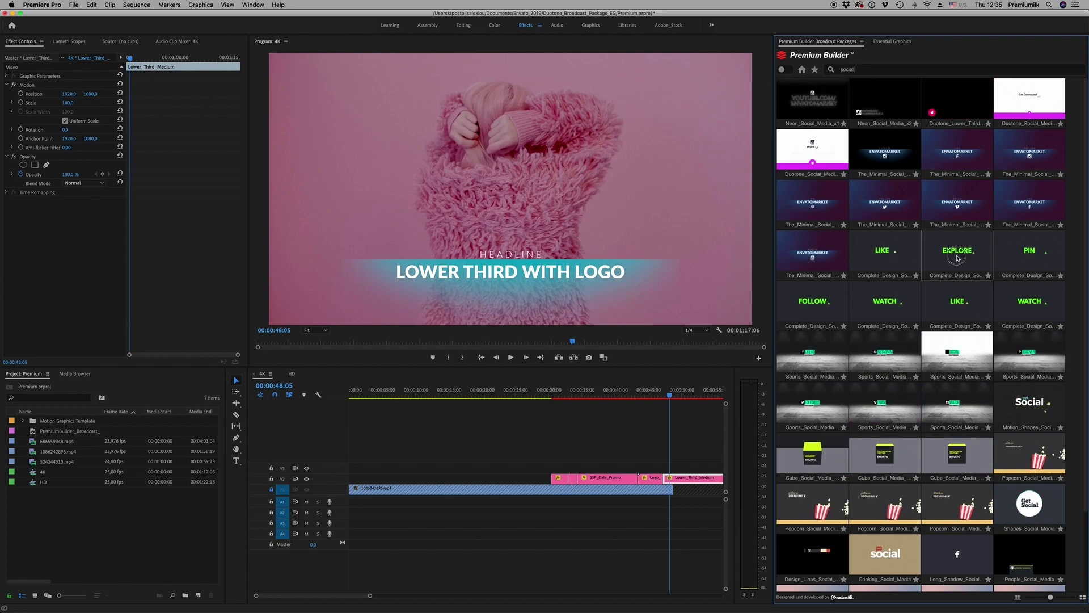